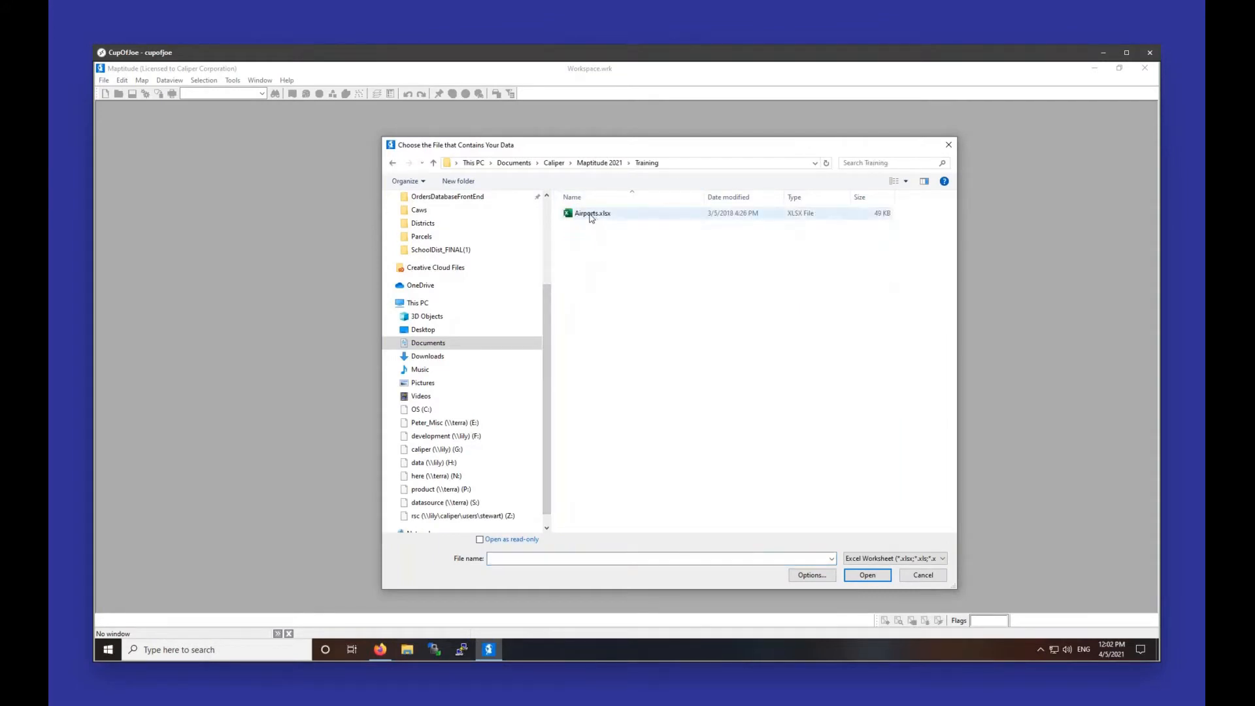
Step: Open Airports.xlsx in Excel from the data file chooser and maximize its window
click(591, 216)
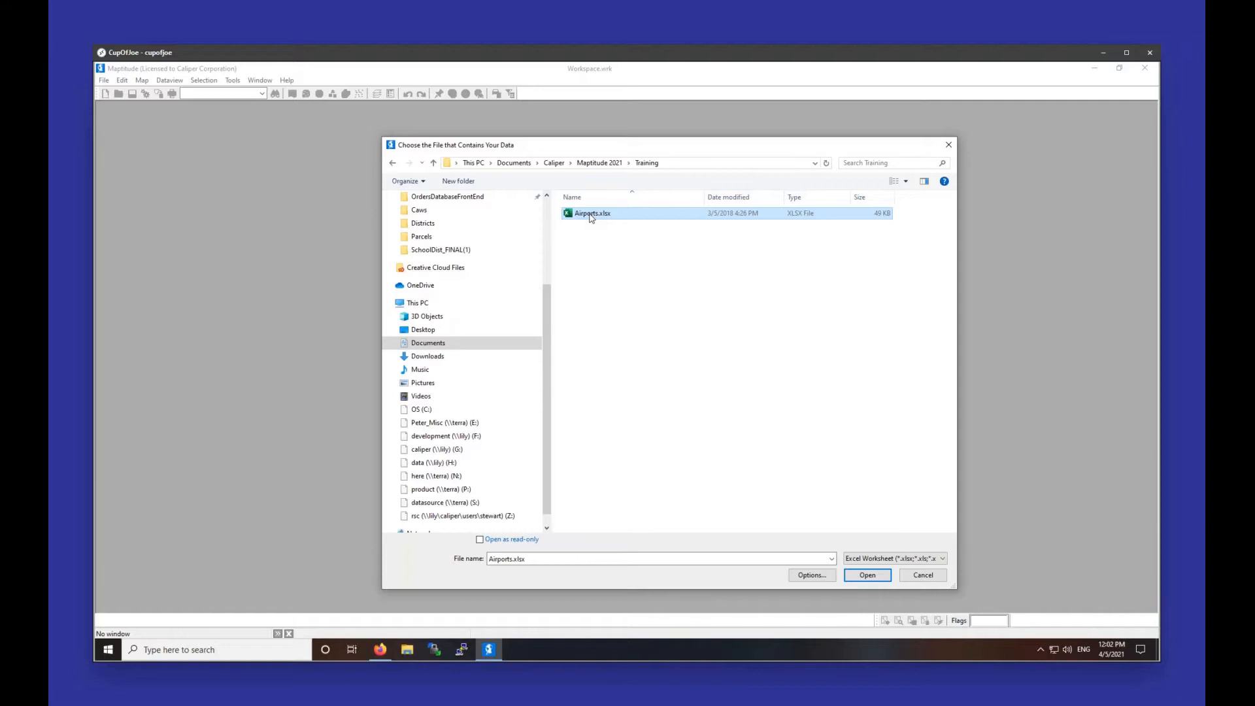
right_click(591, 218)
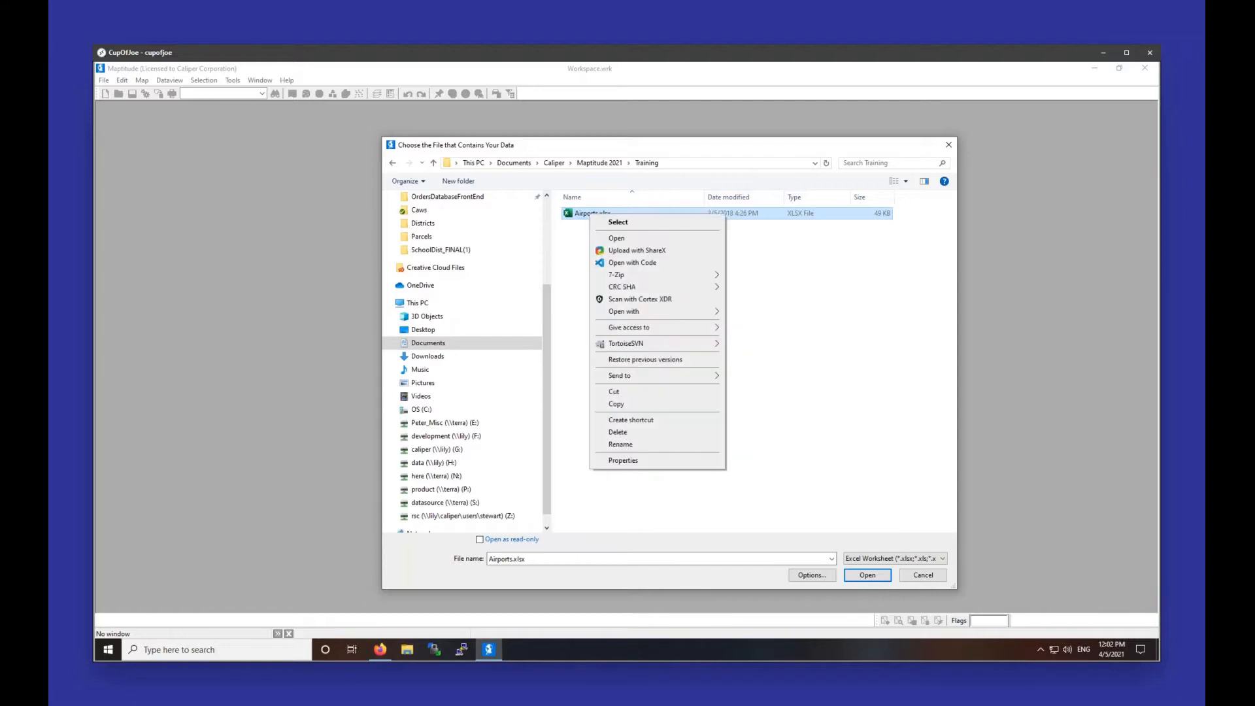
click(646, 242)
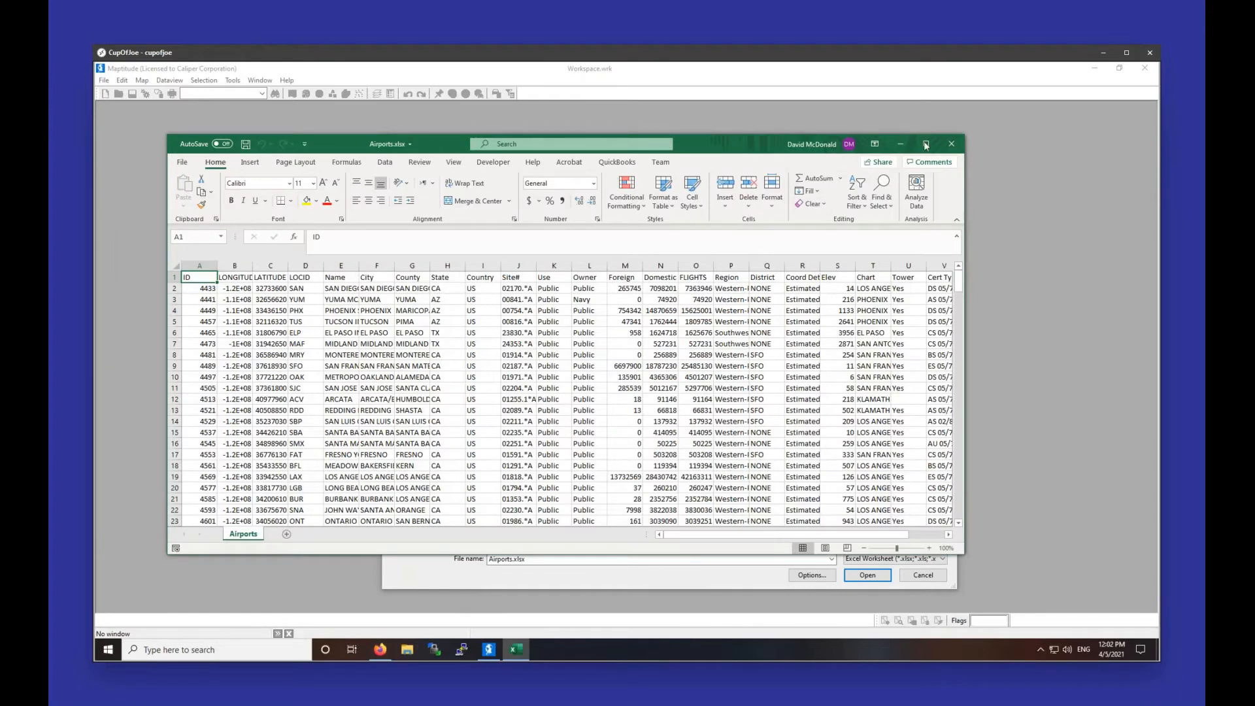
click(928, 145)
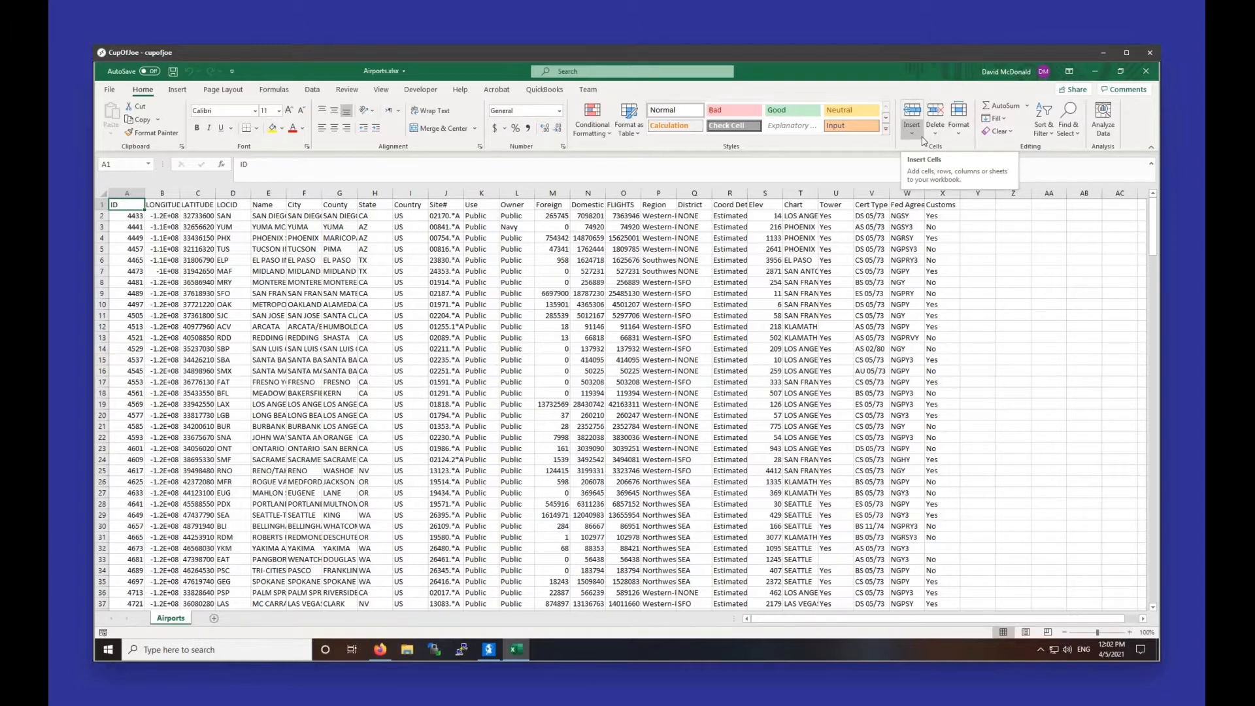
Step: Check the LONGITUDE and LATITUDE columns and autofit the widths of all worksheet columns
drag(162, 194, 196, 194)
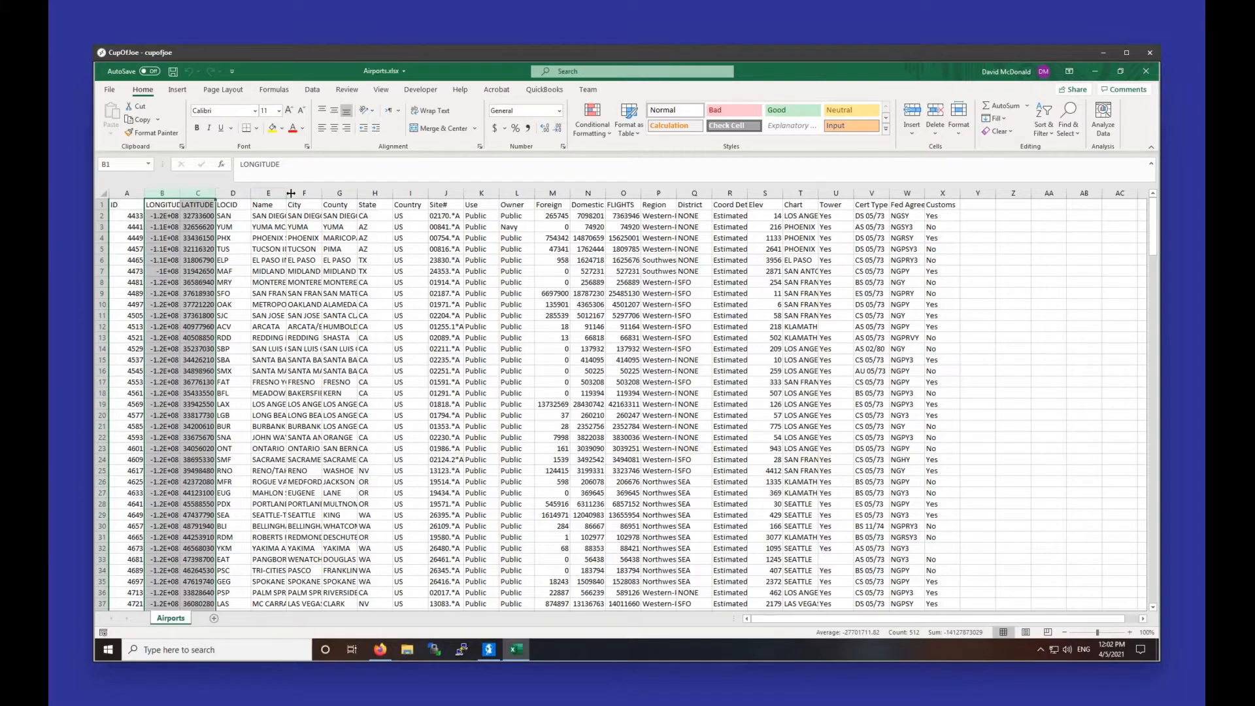
click(103, 193)
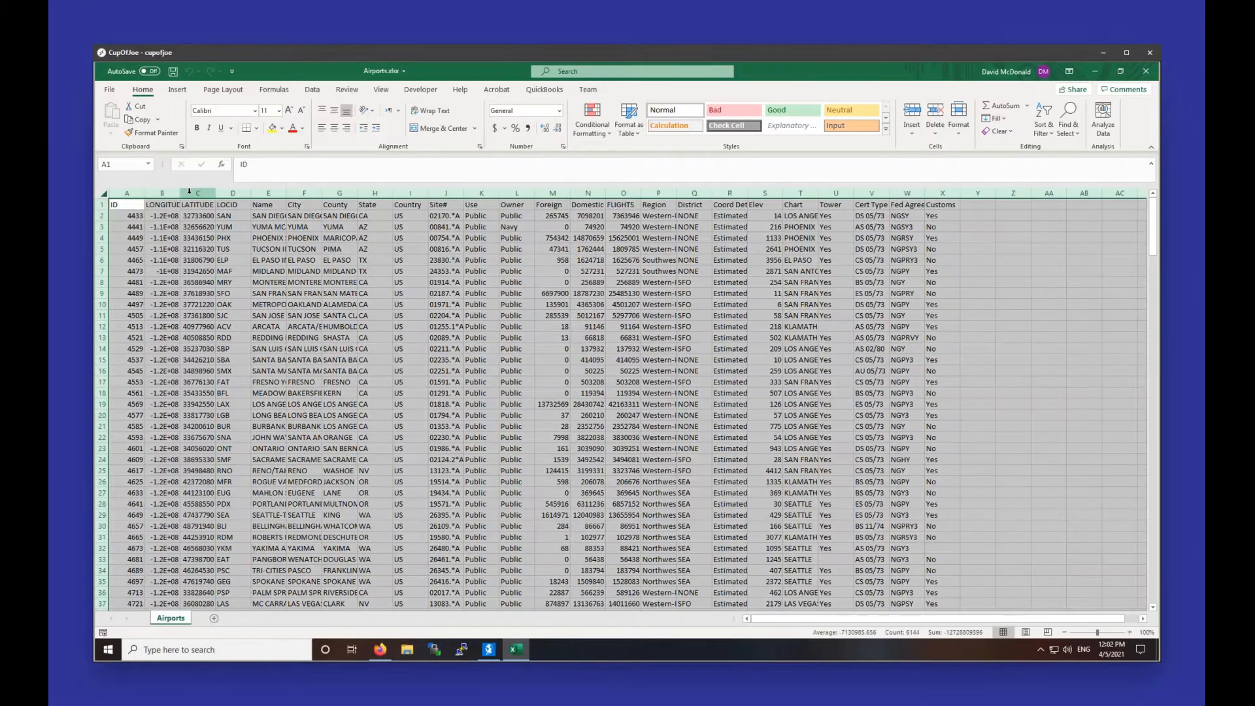
double_click(181, 192)
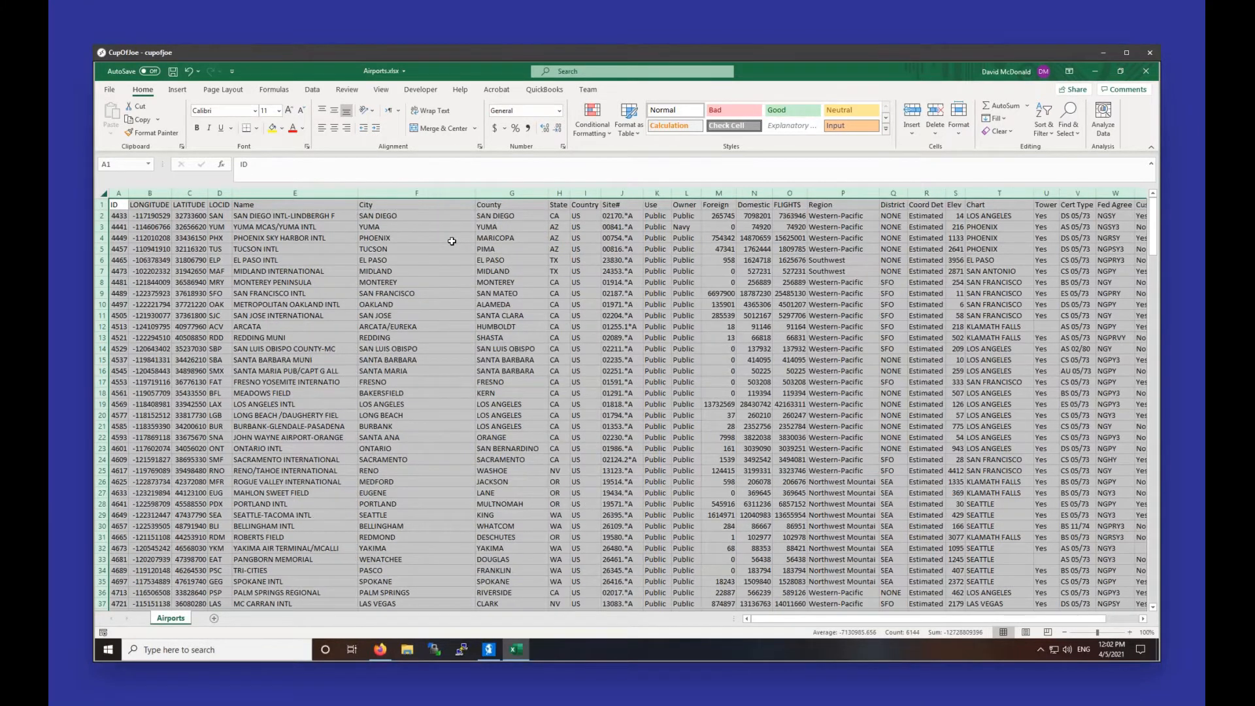
Step: Examine the Name, City, County, State, Foreign and Region columns, and close the workbook without saving
click(445, 238)
click(302, 217)
click(382, 215)
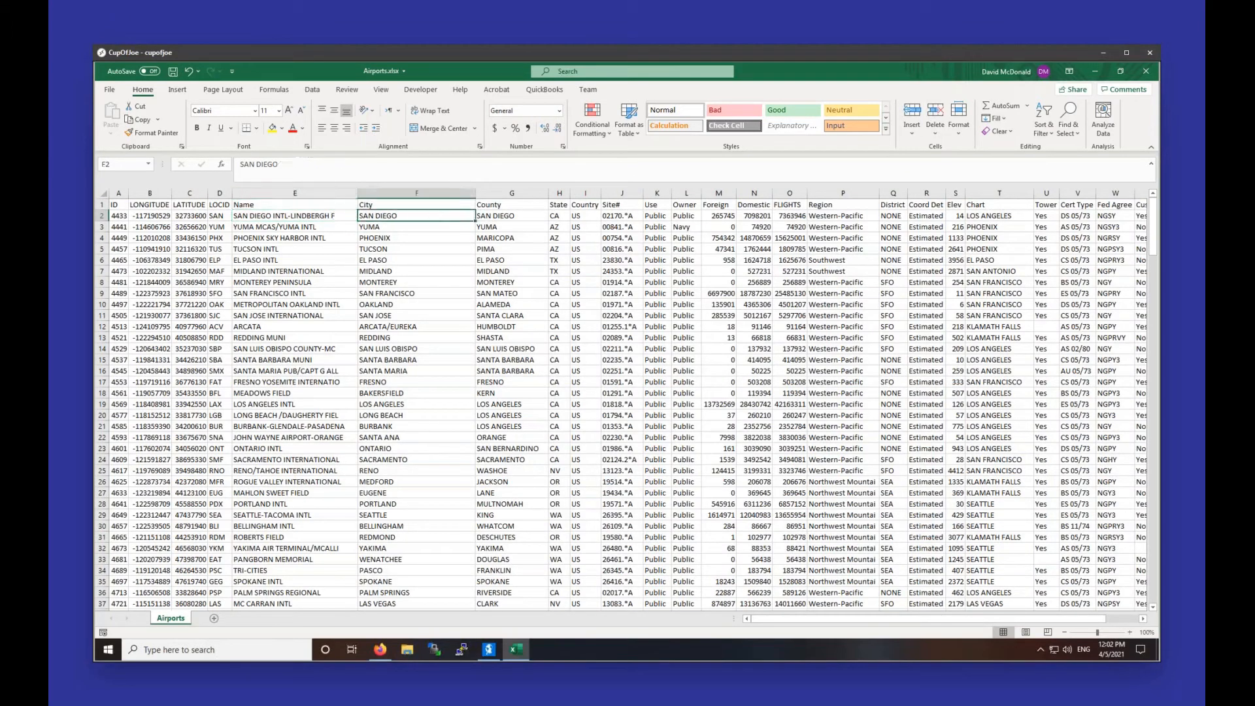
click(503, 218)
click(559, 215)
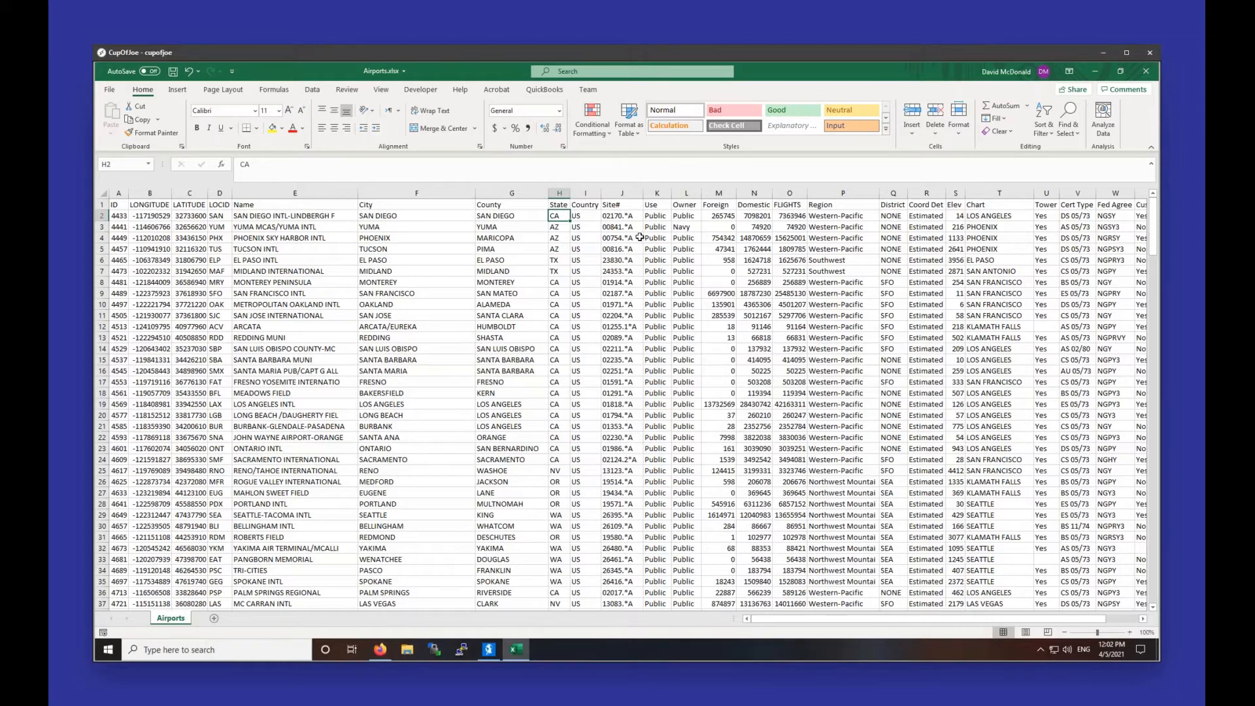
click(730, 204)
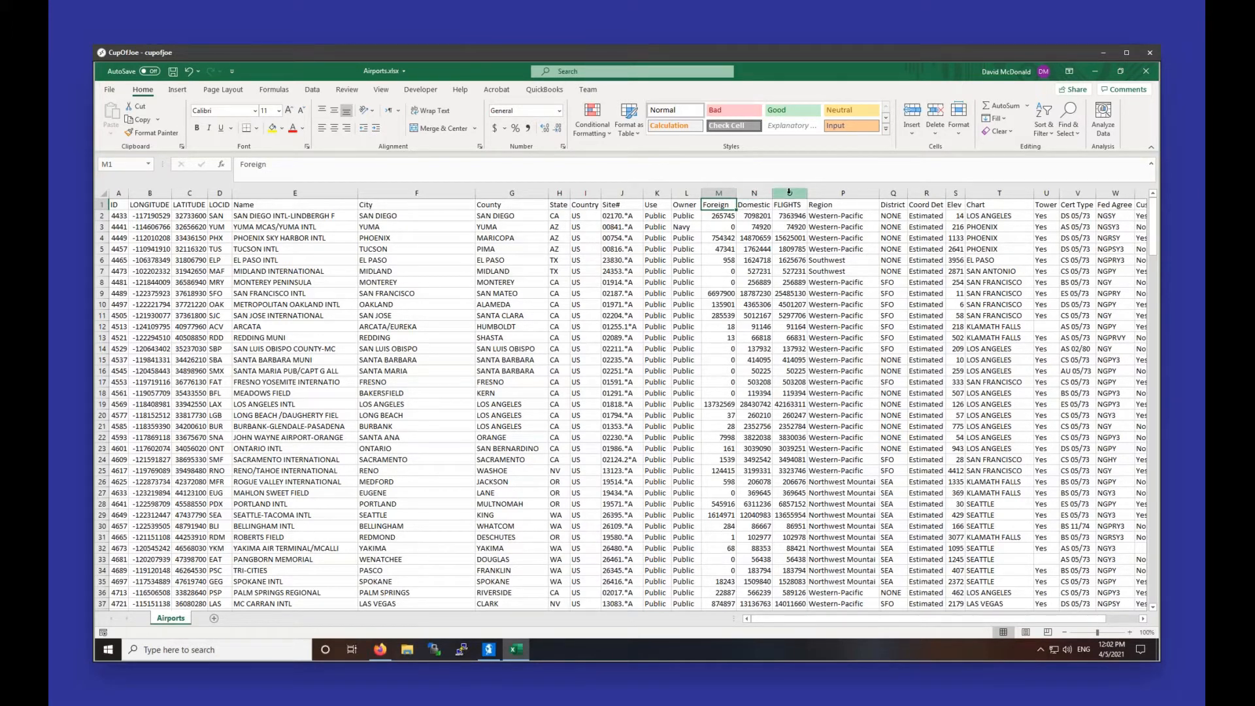
click(826, 195)
drag(782, 620, 613, 618)
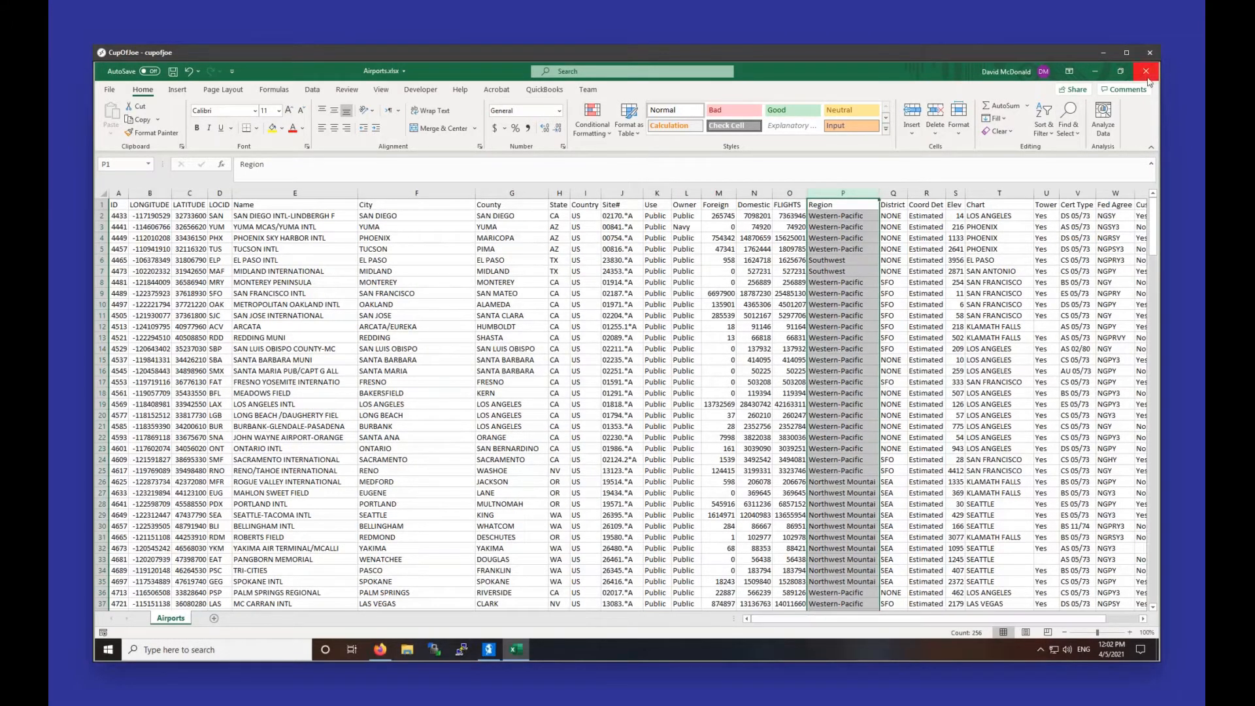
click(1145, 72)
click(644, 376)
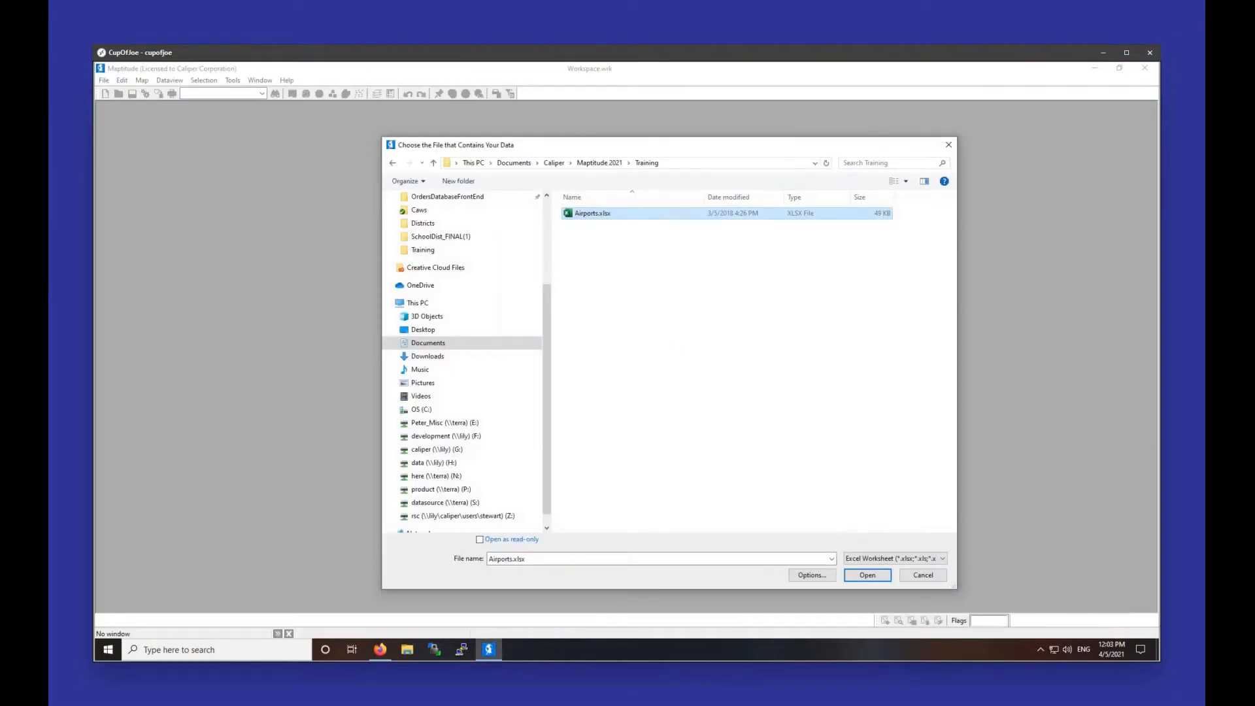
double_click(606, 214)
click(668, 413)
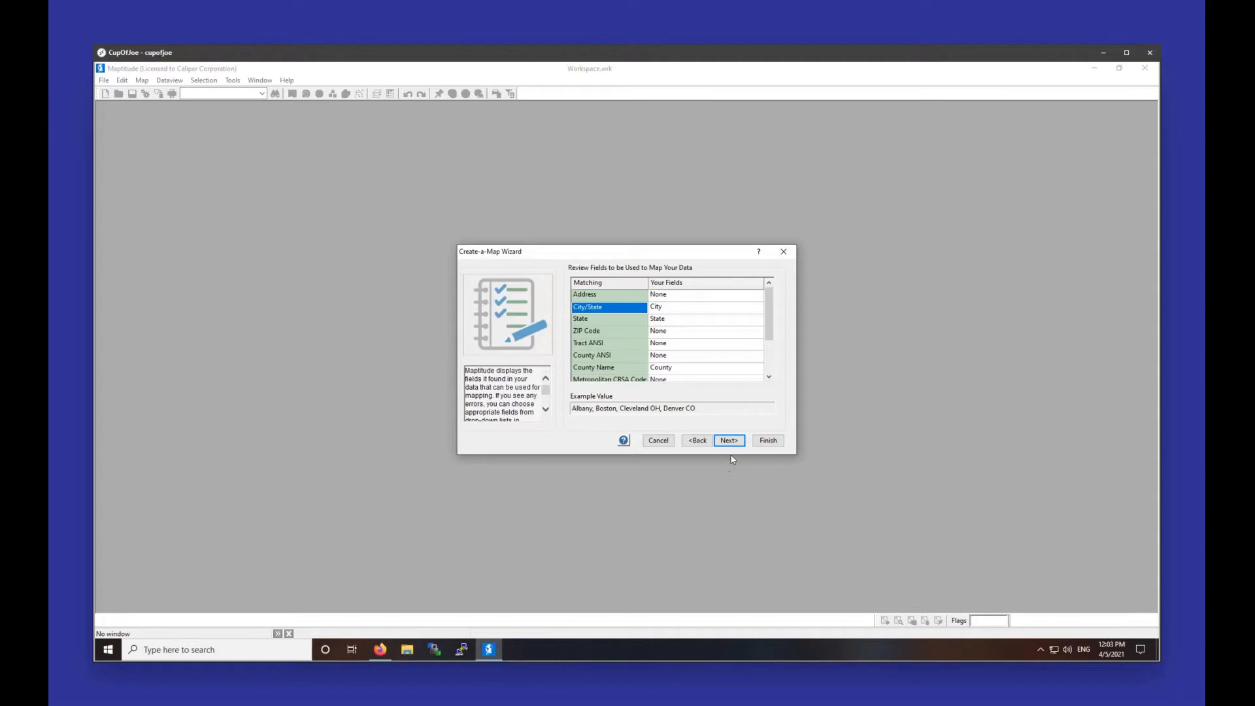
scroll(745, 337, down, 2)
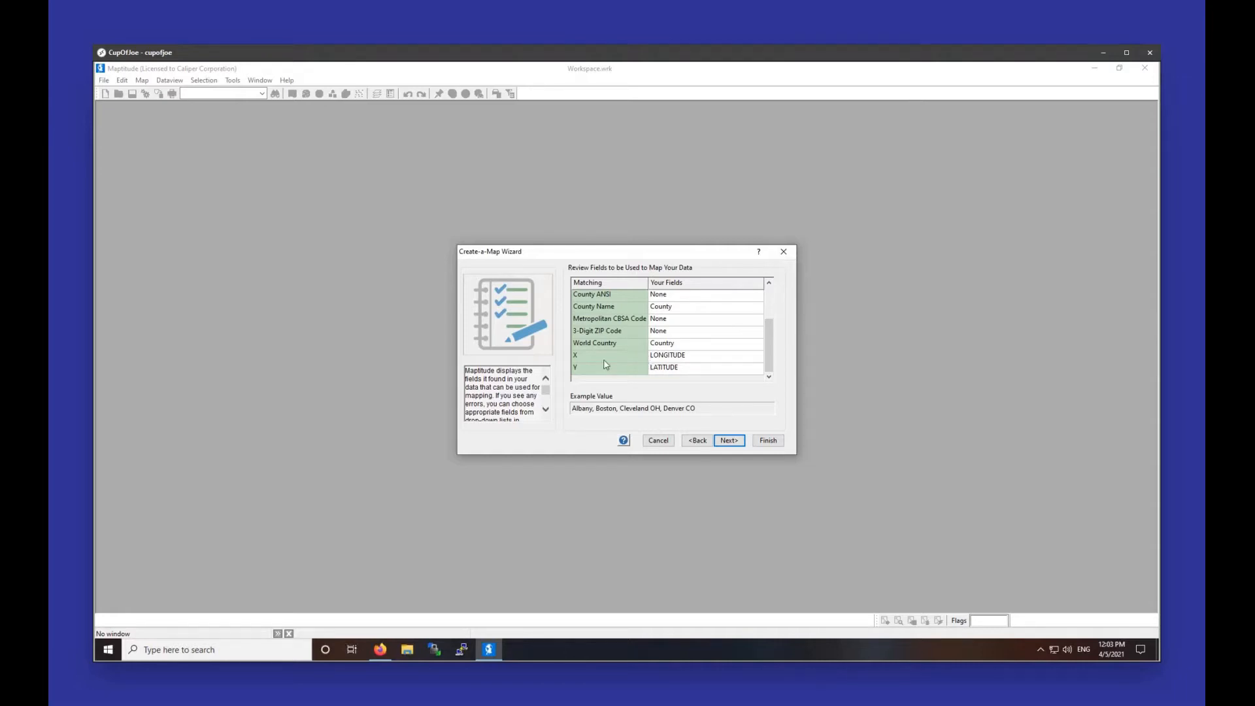
click(730, 440)
scroll(703, 391, down, 2)
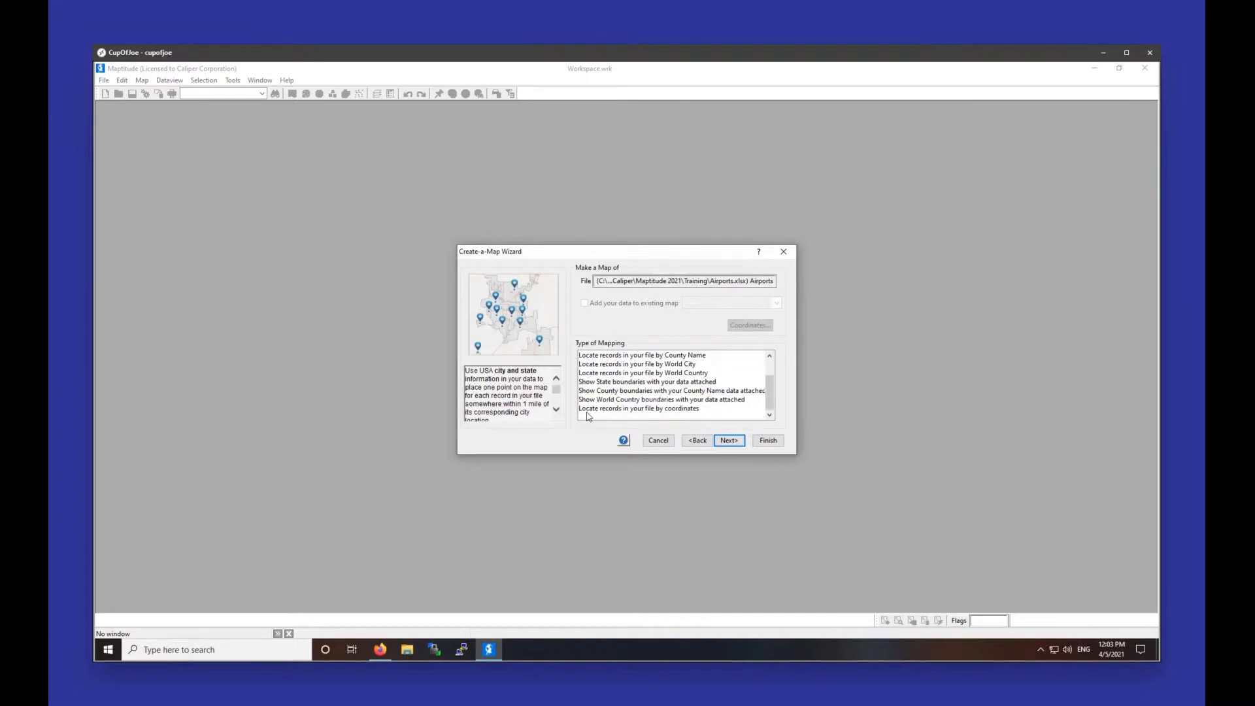
click(693, 408)
click(726, 444)
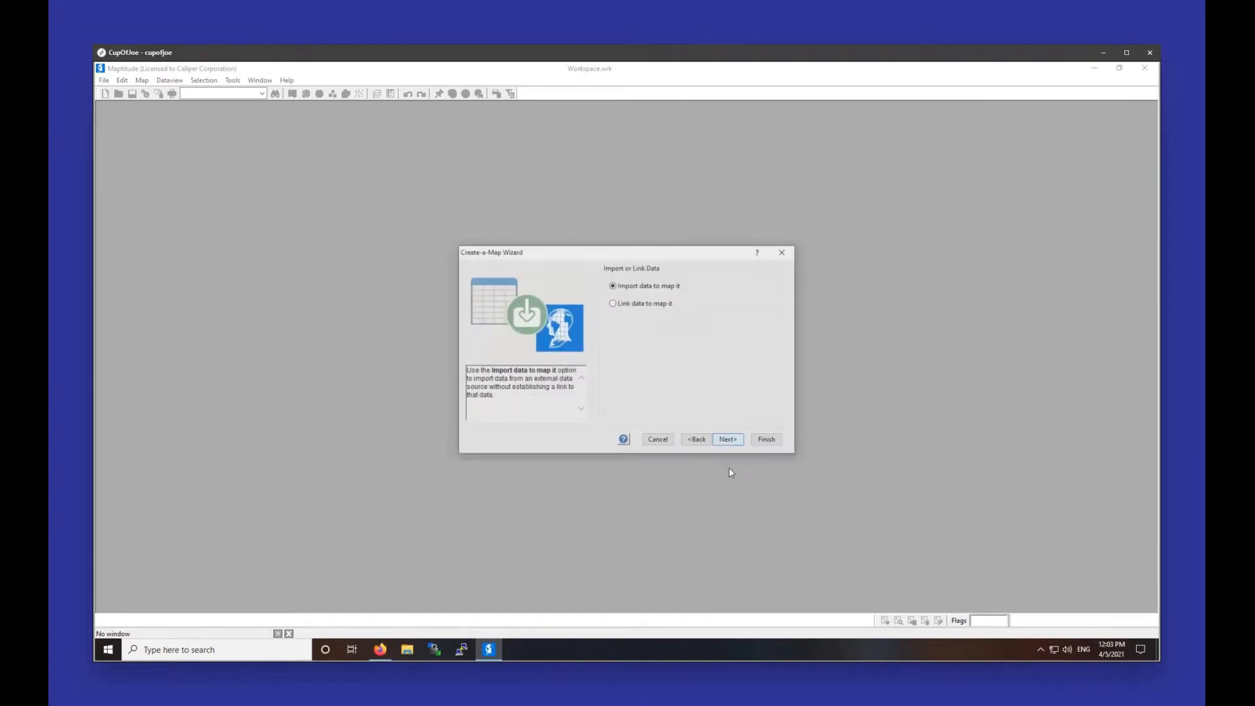
click(729, 441)
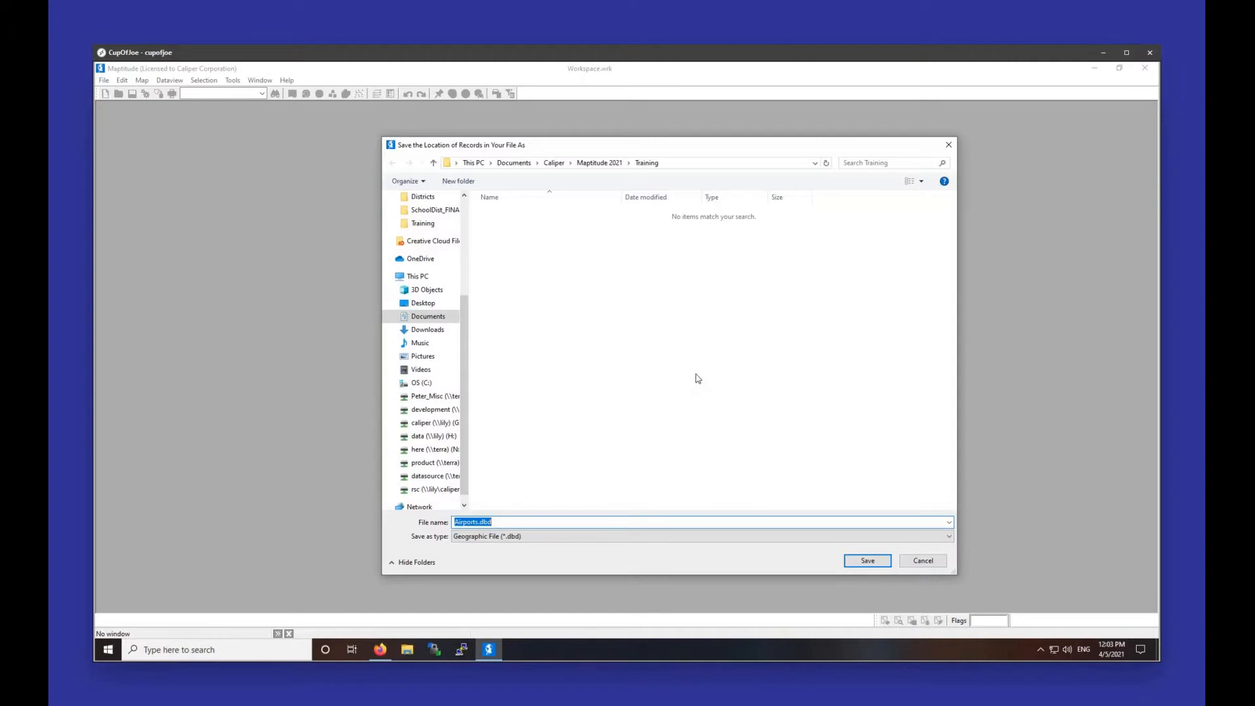
click(943, 557)
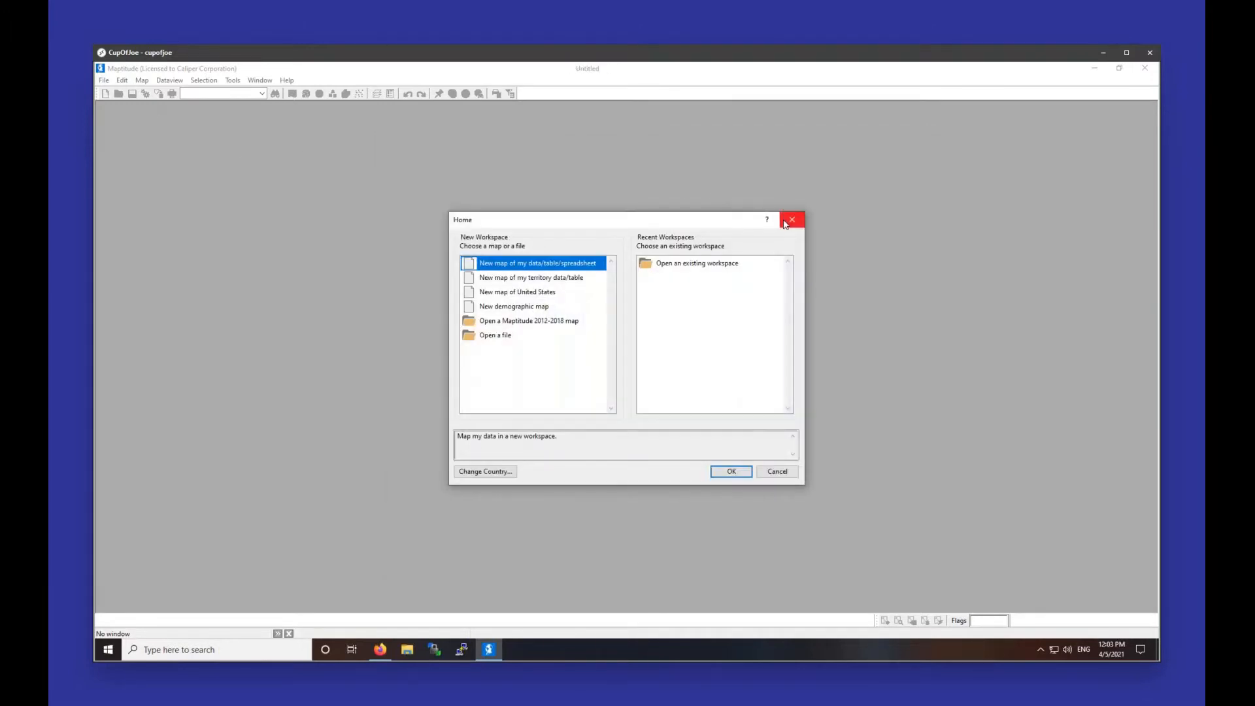
click(791, 220)
Step: Switch the workspace file format to .wrkz in the program preferences
click(122, 80)
click(151, 226)
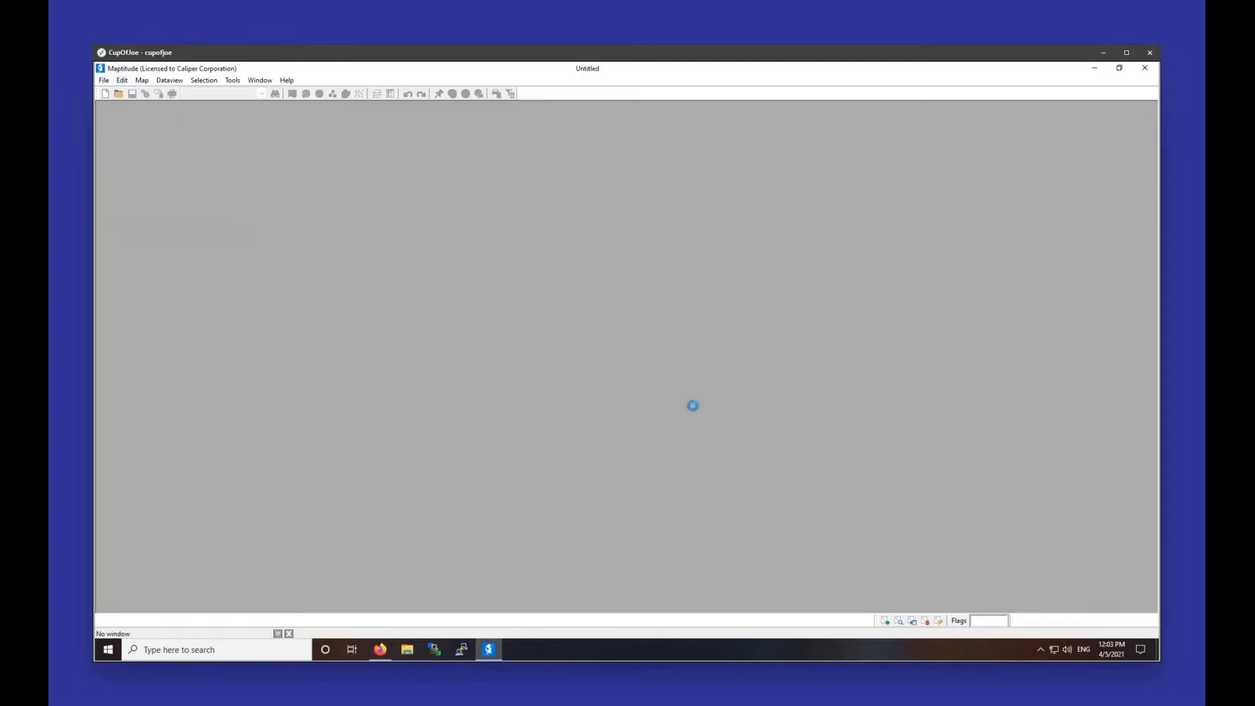
click(620, 509)
Step: Start a new map of my data/table/spreadsheet and choose Airports.xlsx as the data file
click(103, 80)
click(110, 95)
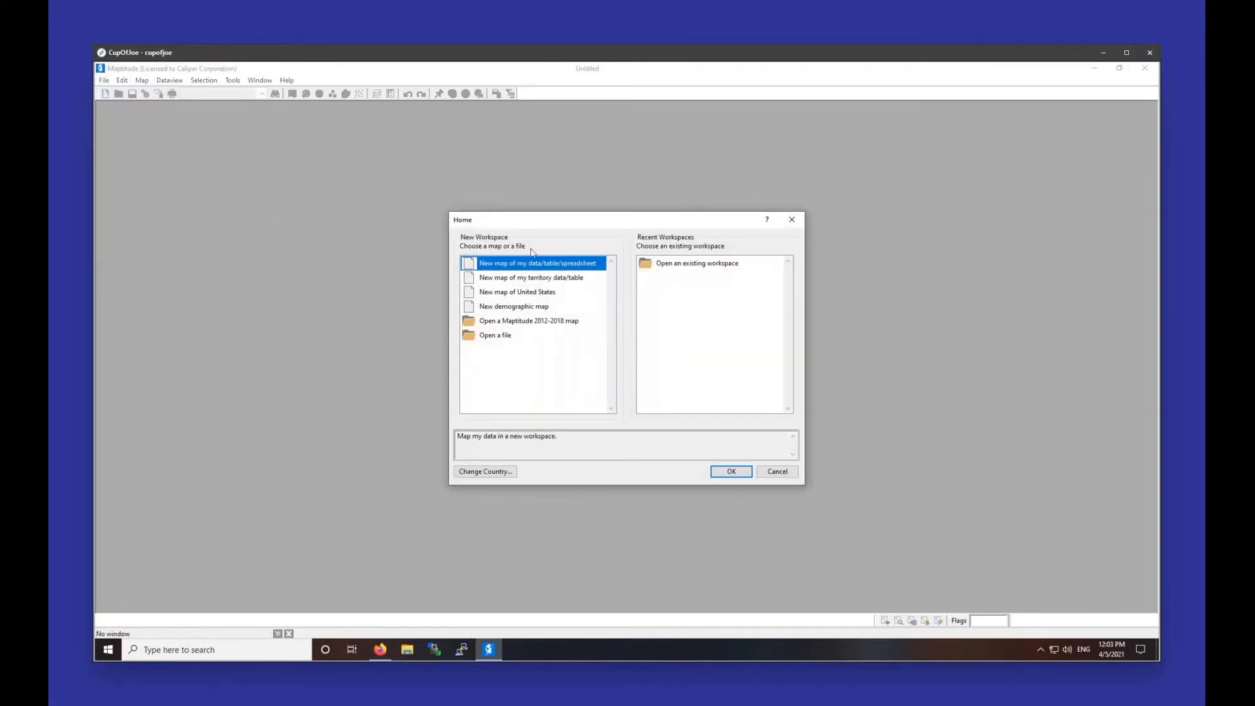
double_click(532, 262)
click(588, 216)
double_click(589, 217)
click(653, 412)
Step: Create the map by importing the airport records, locating them by coordinates, with the analysis type None
click(732, 444)
click(730, 441)
click(730, 441)
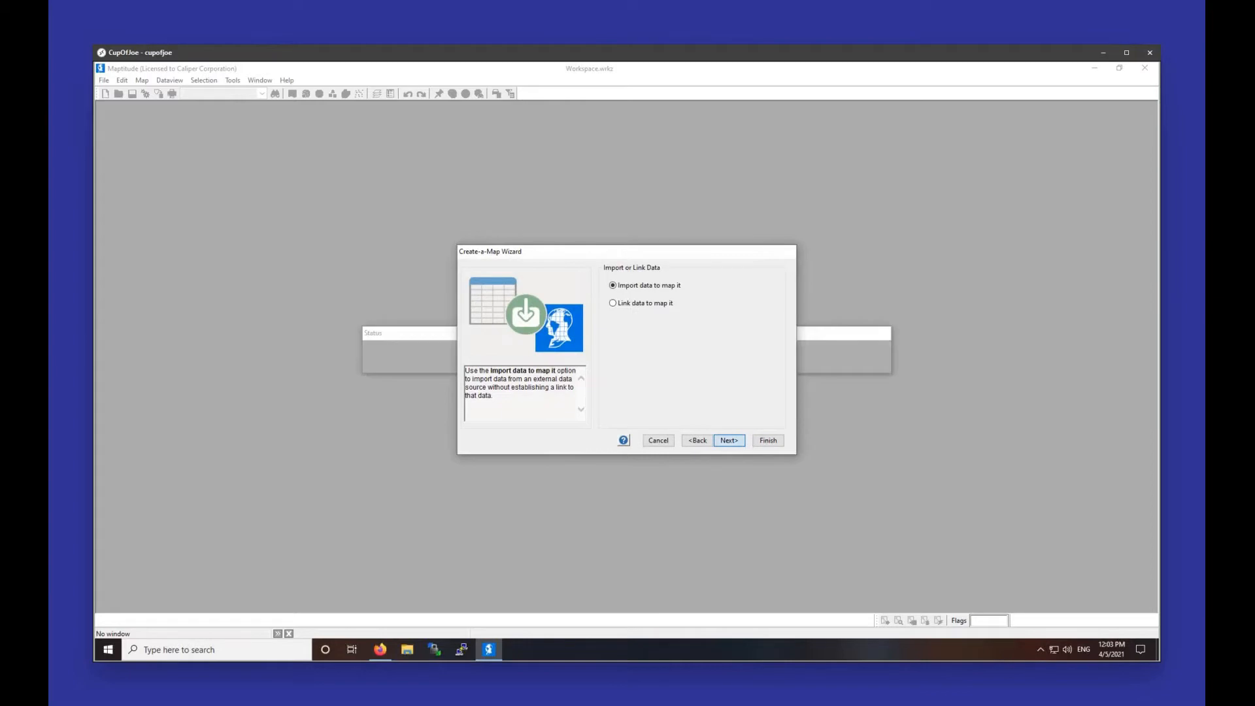
click(730, 440)
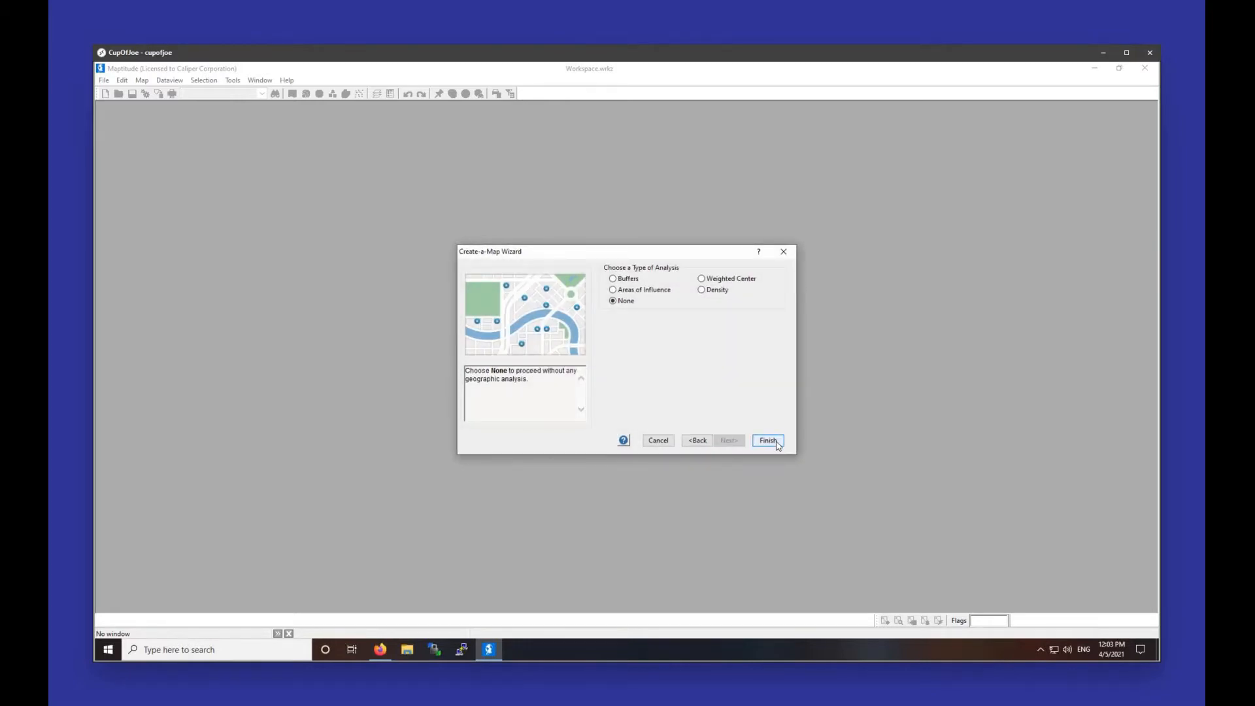
click(769, 441)
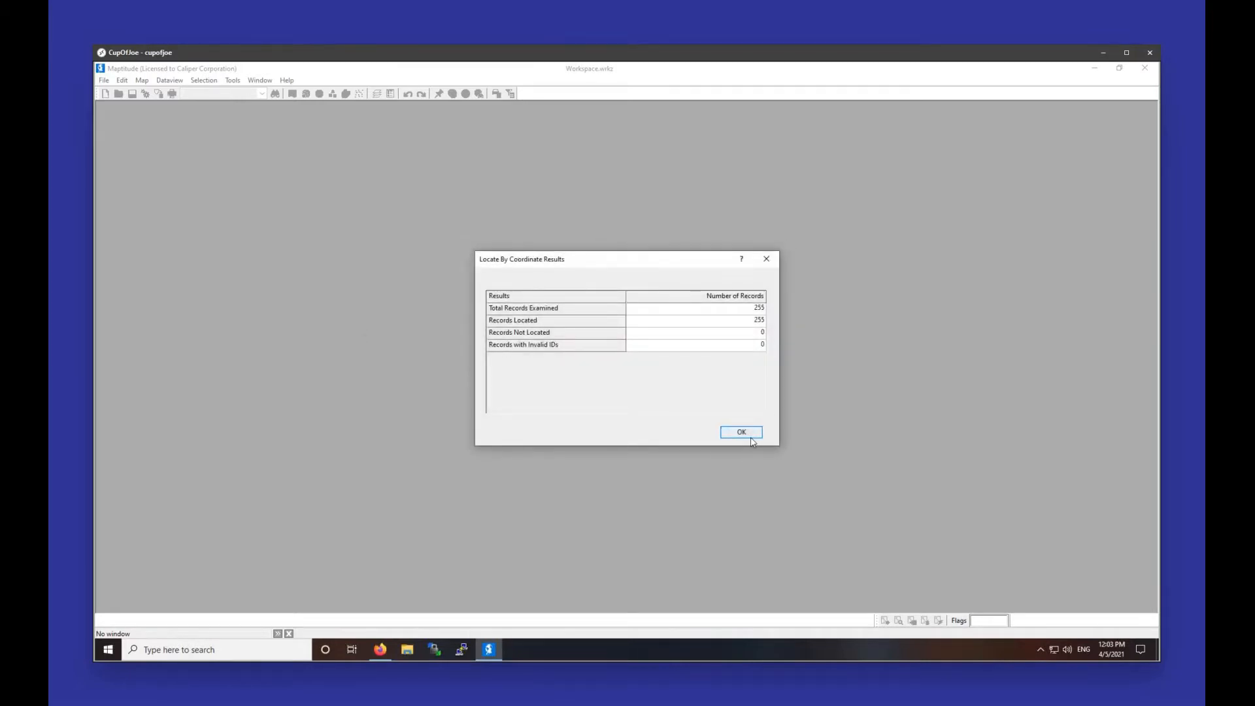
click(750, 439)
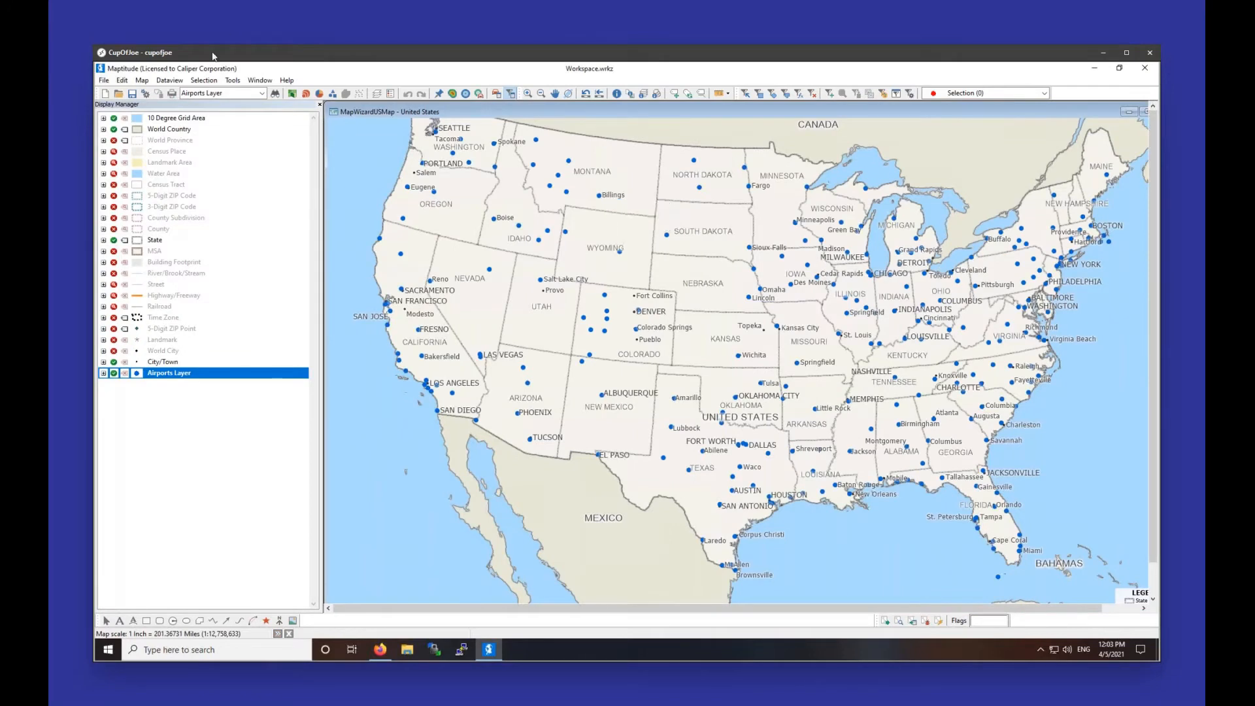
Step: Tile the map window vertically
click(260, 80)
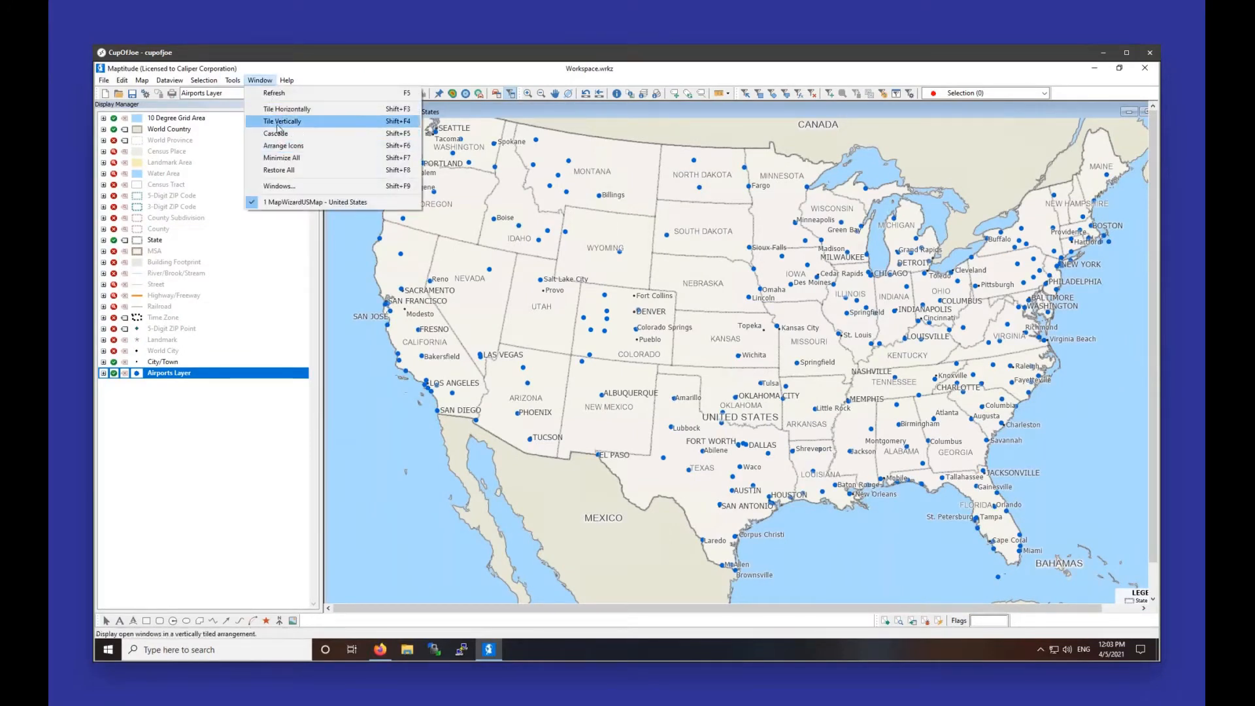
click(280, 122)
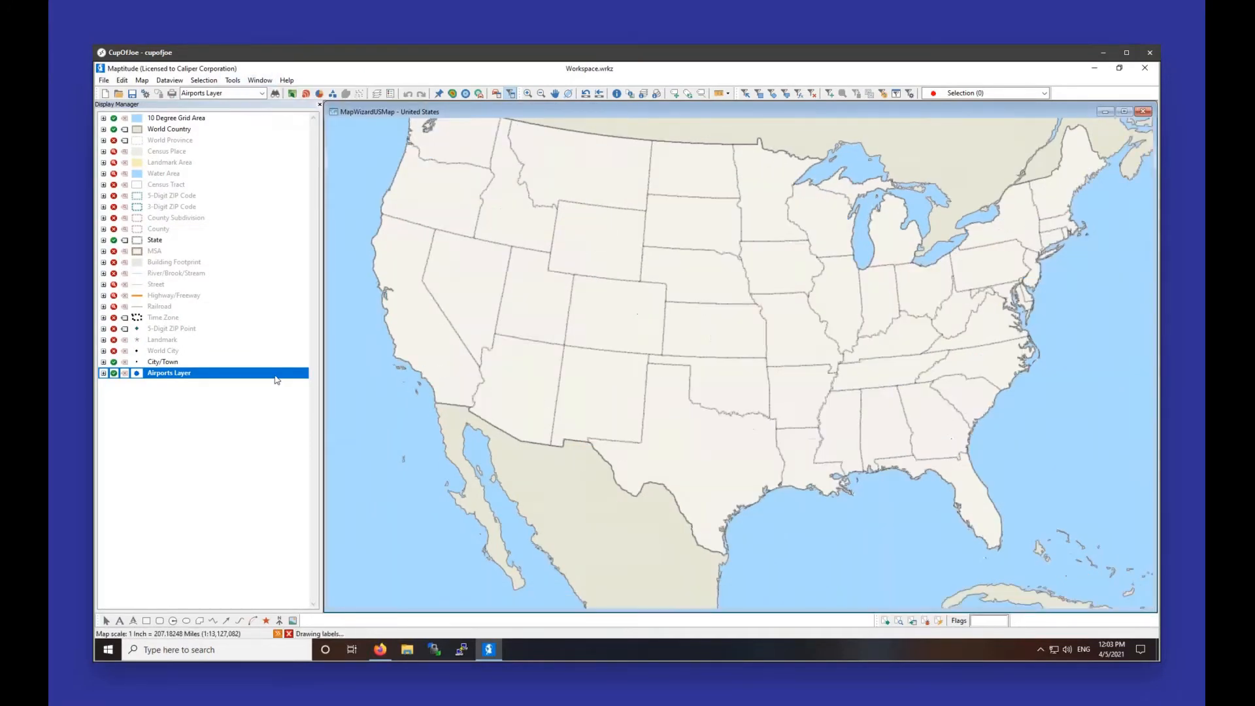
Step: Open a new dataview of the Airports Layer, review the Name, State and remaining columns, and close it
right_click(167, 373)
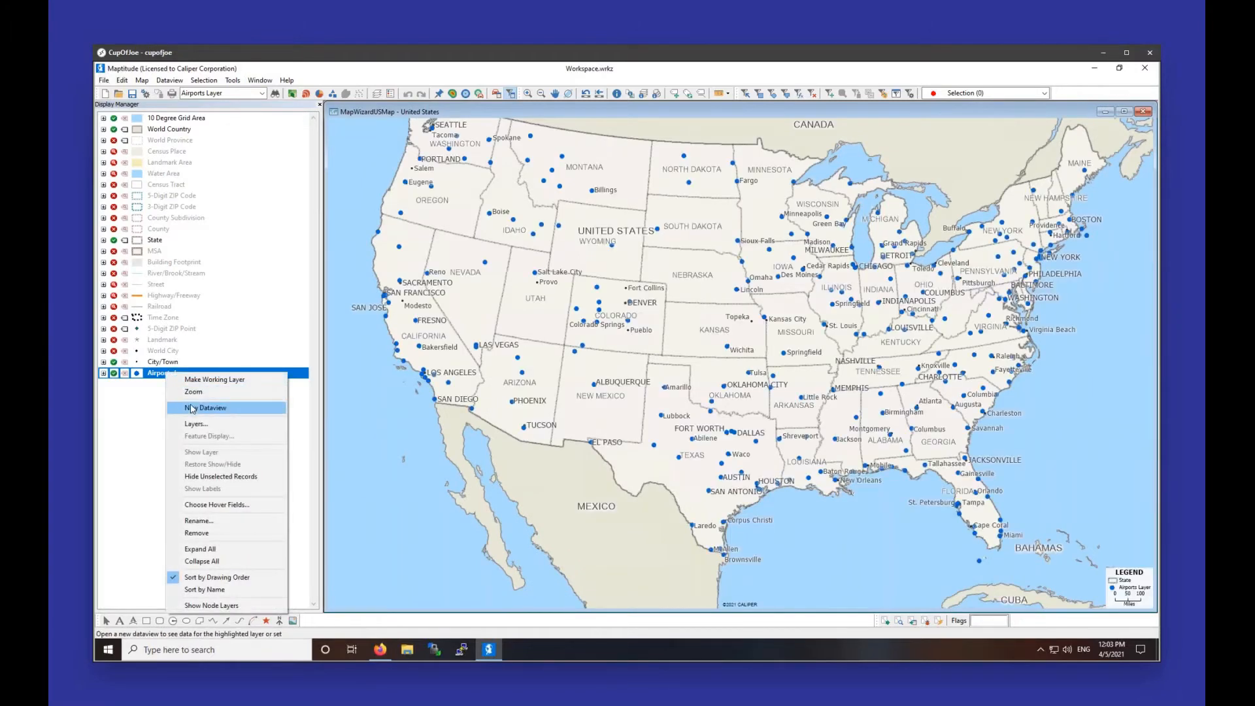
click(191, 408)
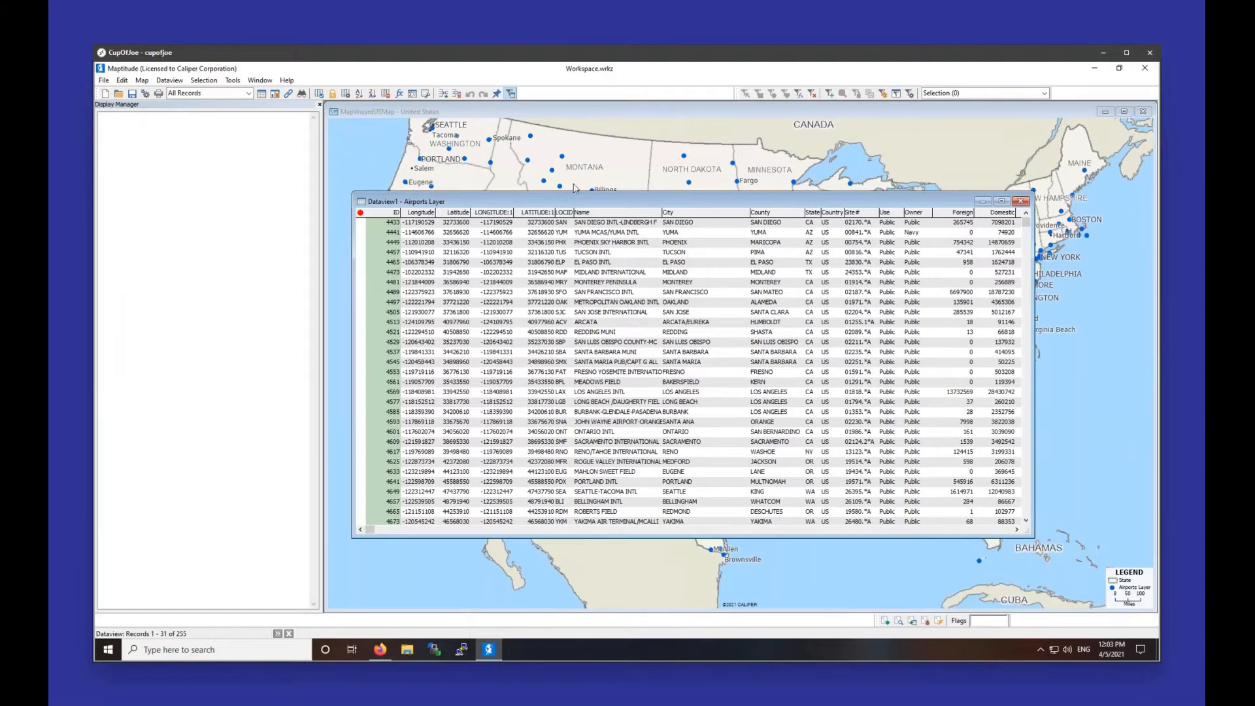
click(605, 212)
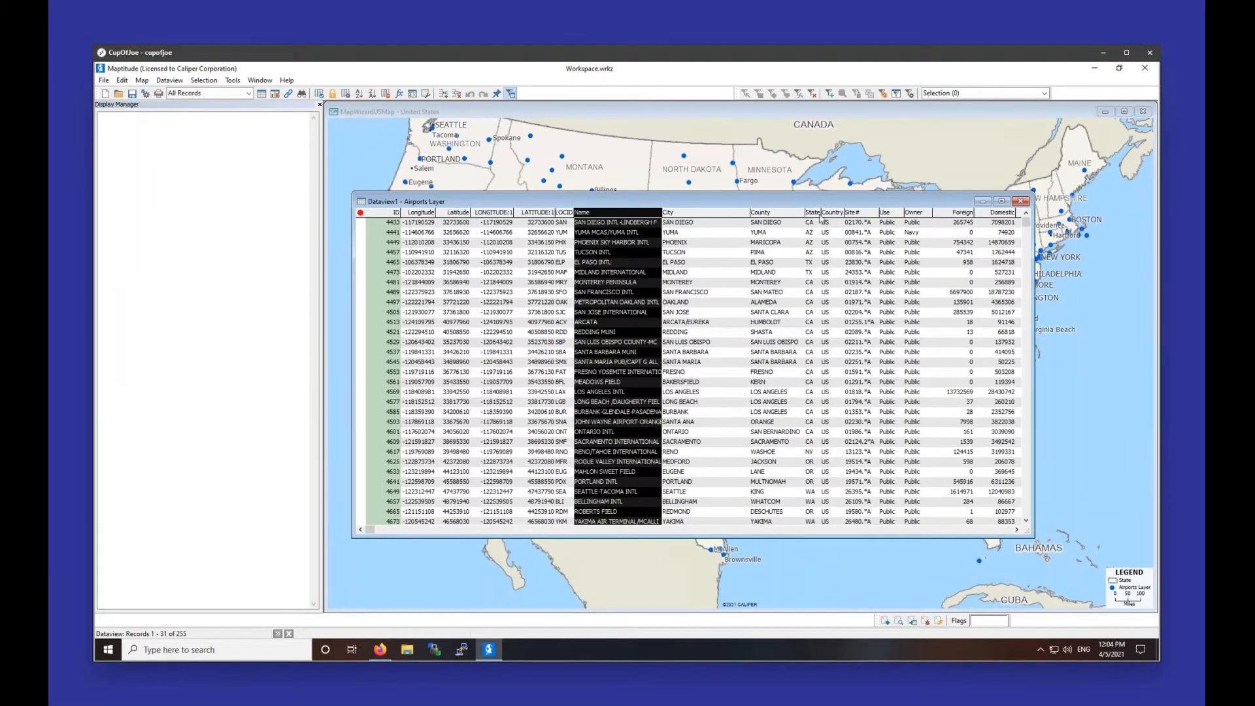
click(813, 212)
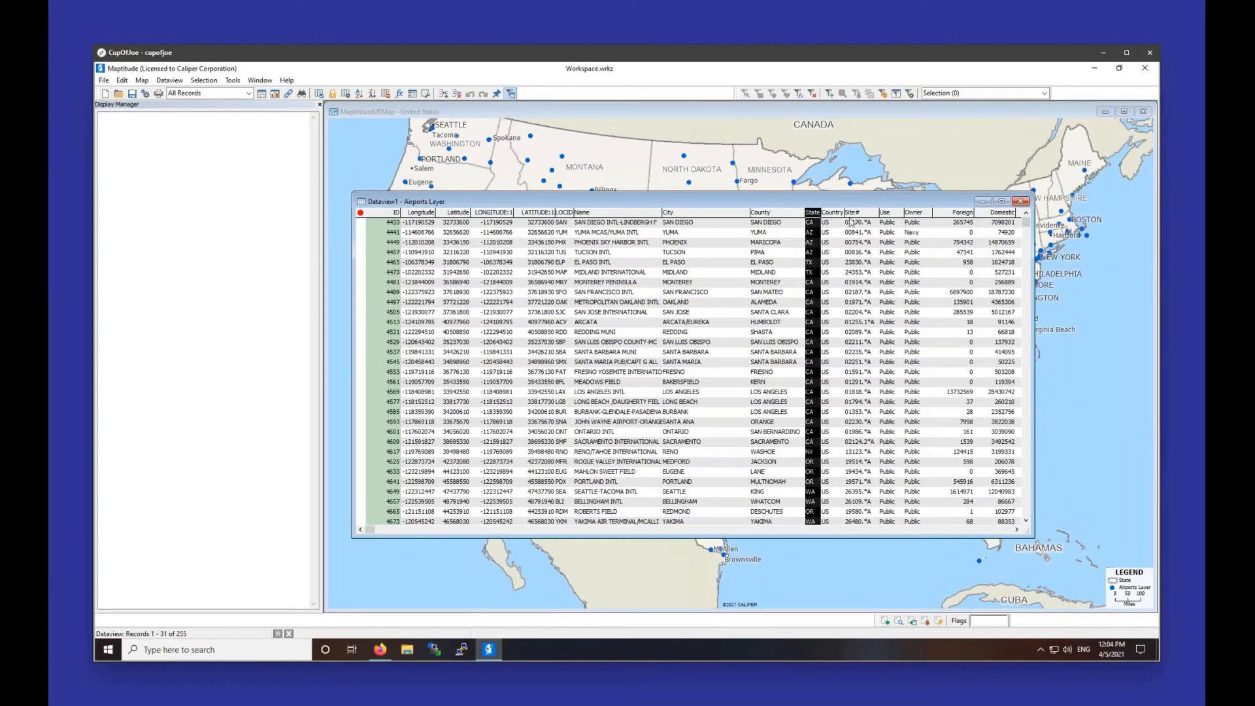
click(1005, 529)
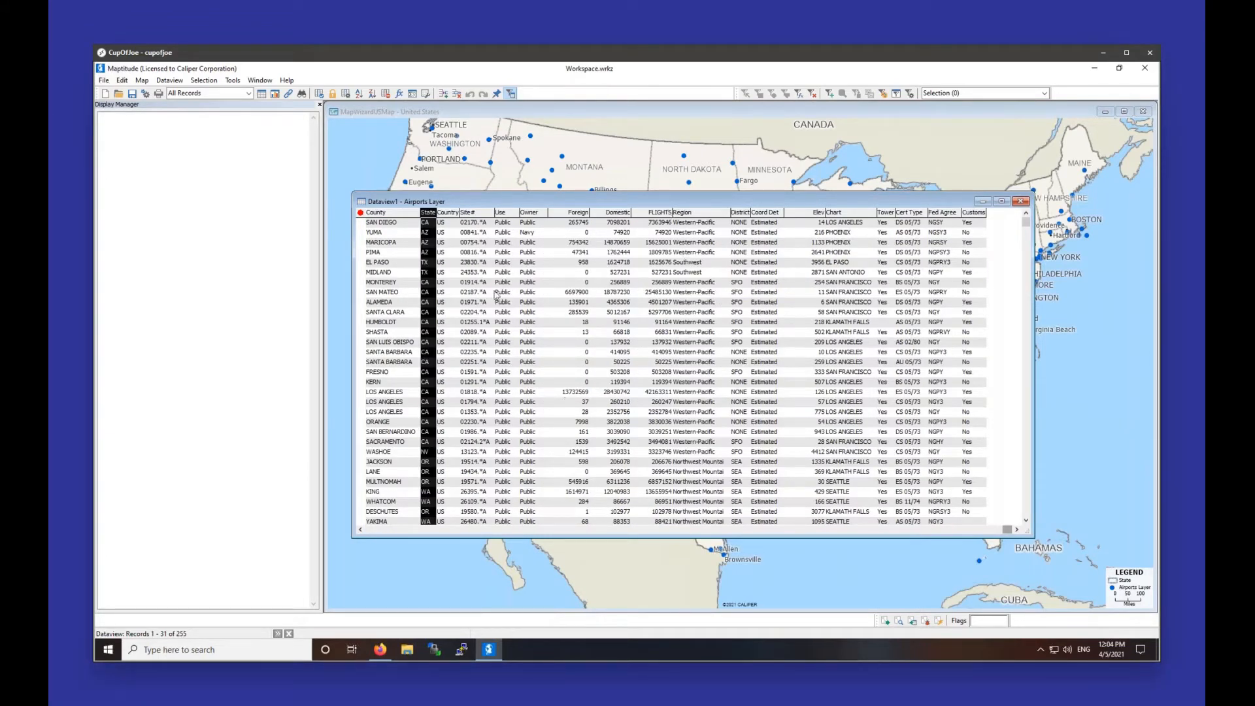
click(1021, 201)
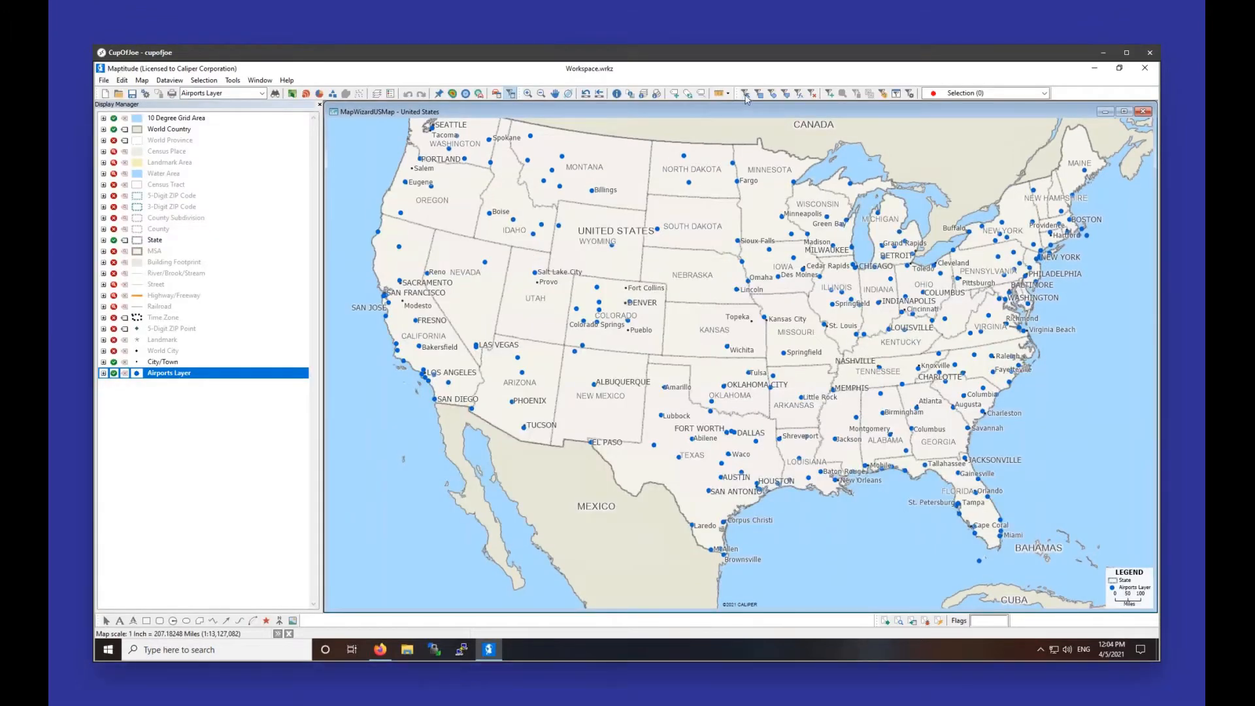
Step: Undock the selection tools into a floating Airports Layer Selection toolbox and place it over Baja California on the map
click(208, 81)
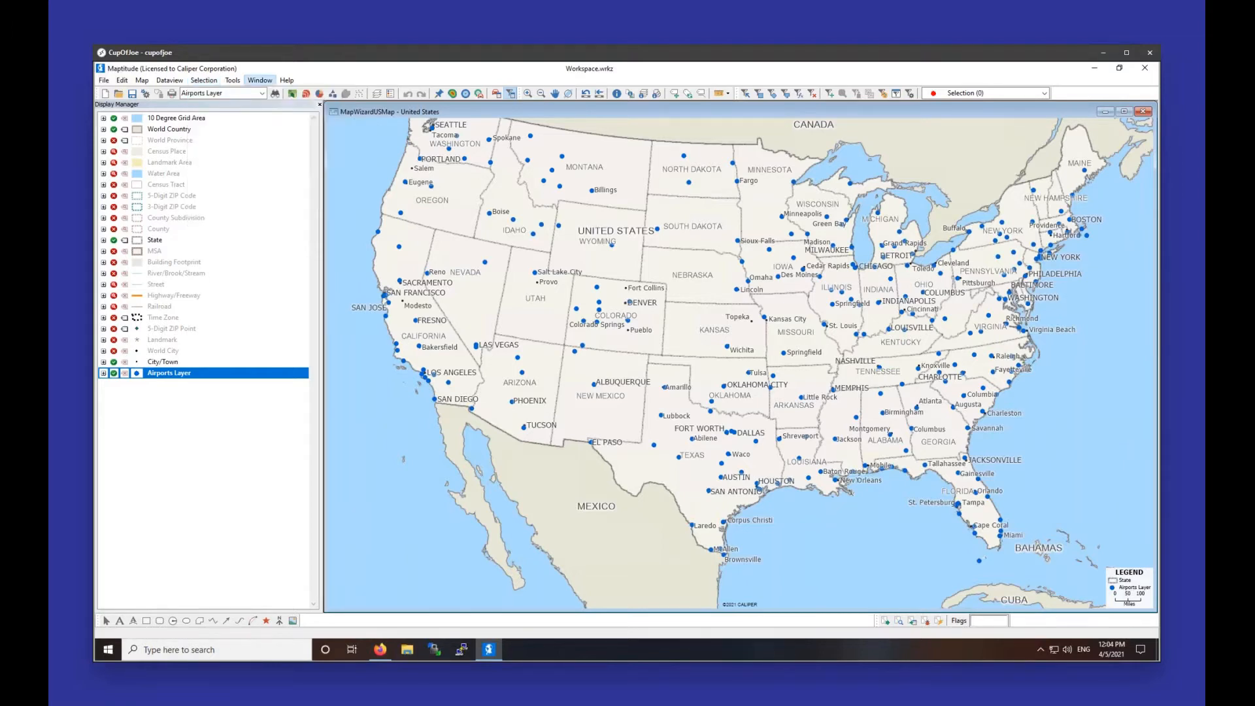
double_click(741, 96)
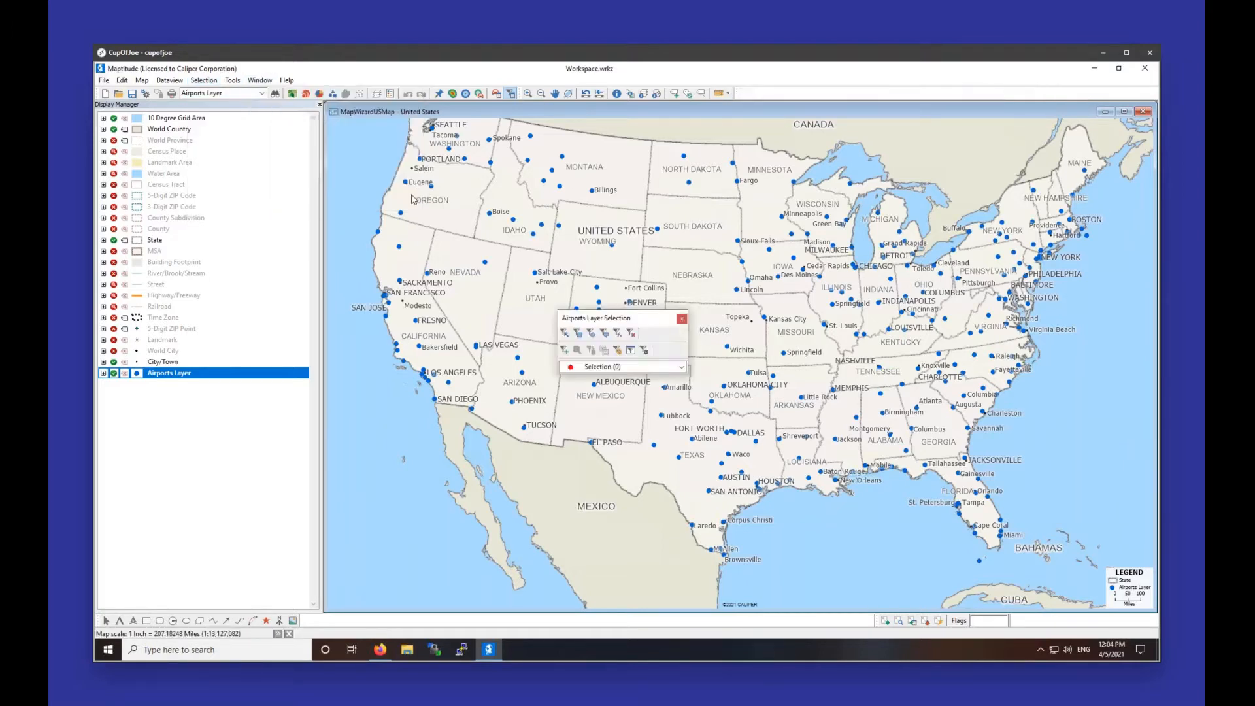
drag(465, 393, 392, 502)
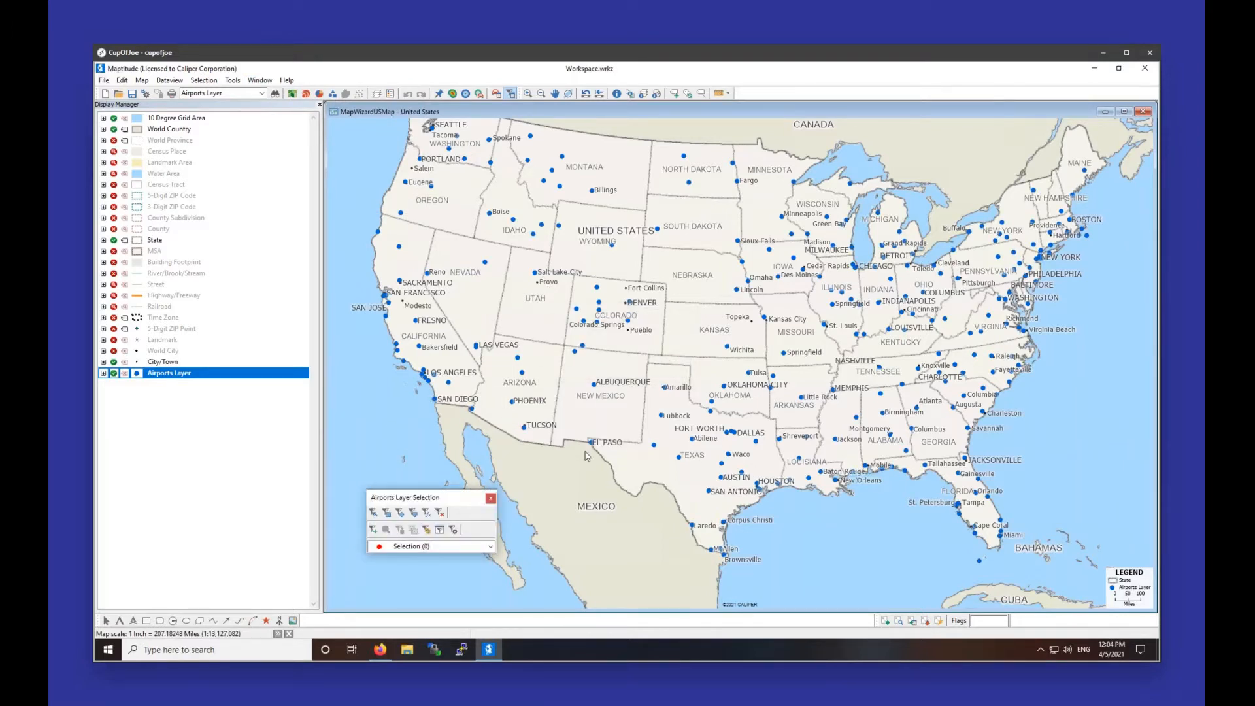
Step: Zoom to New England and select the airports near Worcester, Manchester and north of Hartford by pointing
mouse_move(586, 456)
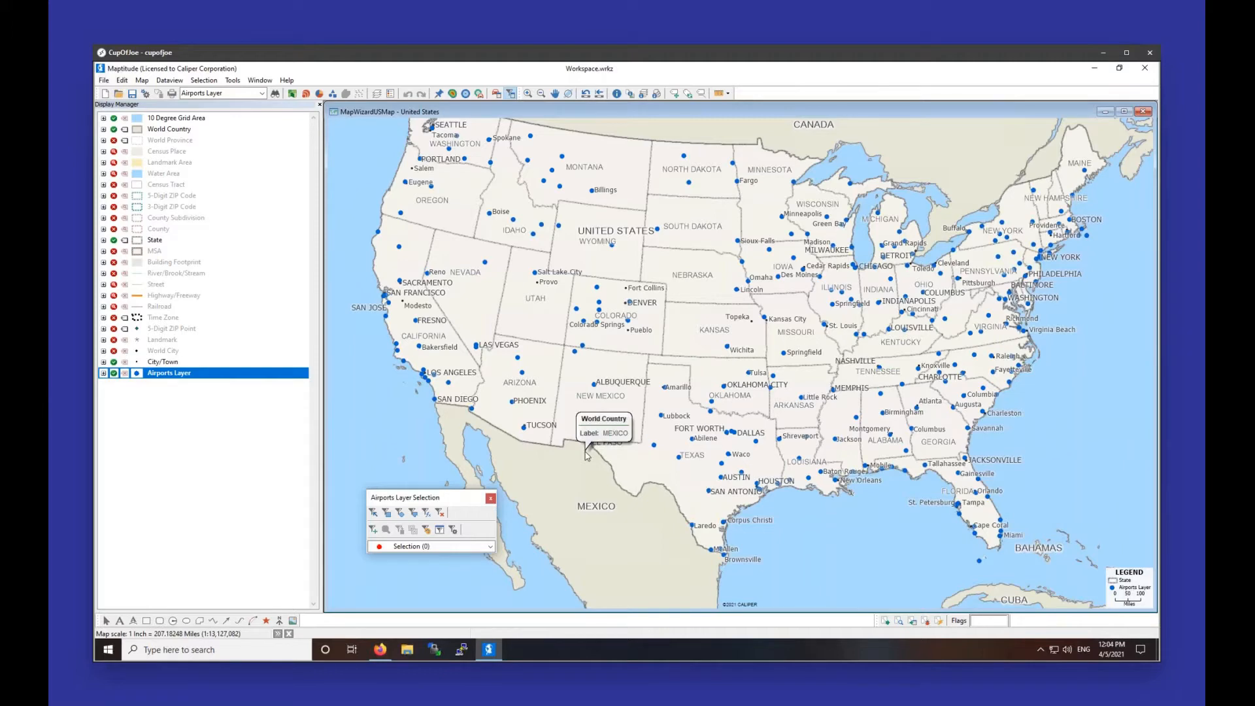
click(528, 93)
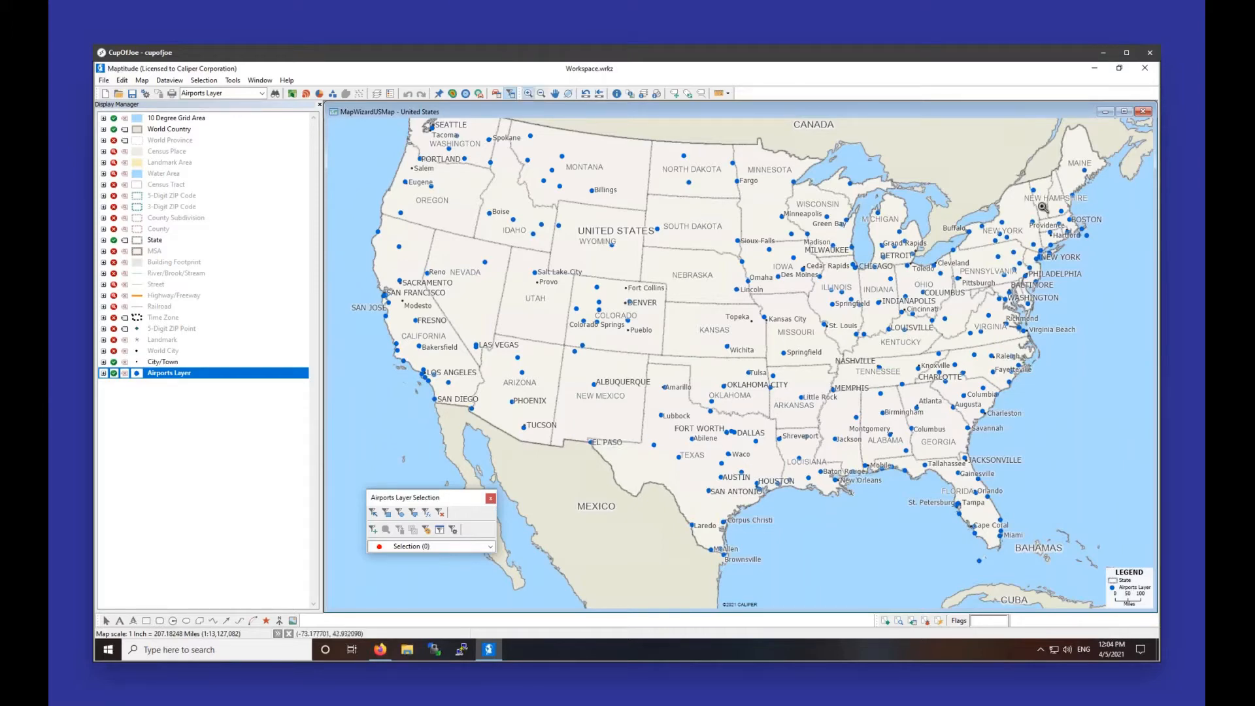
drag(1071, 234, 1099, 258)
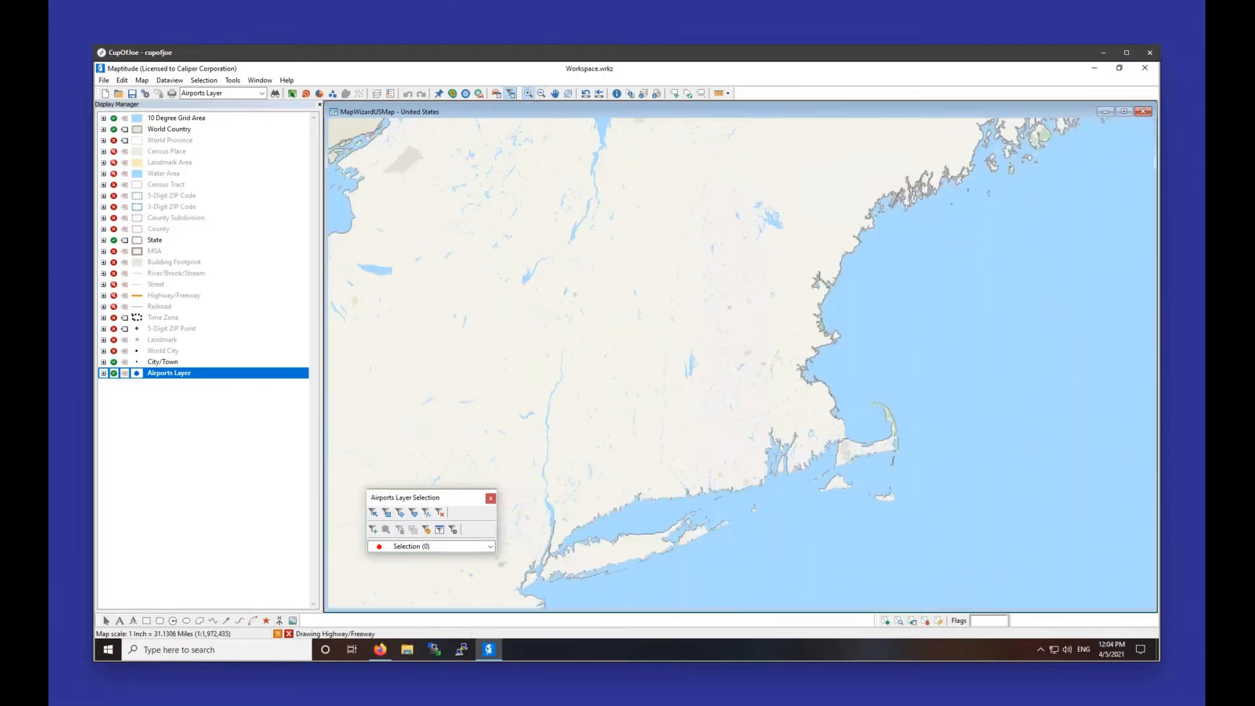
click(375, 513)
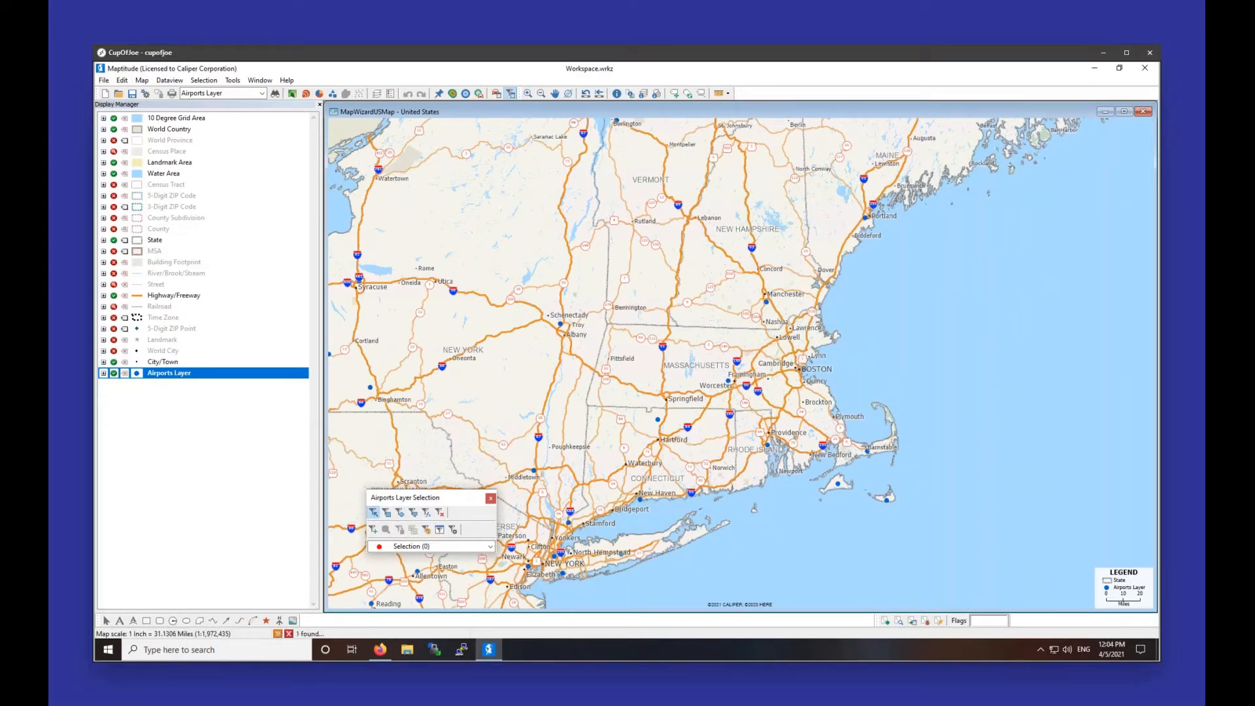
click(729, 381)
shift+click(766, 303)
shift+click(672, 392)
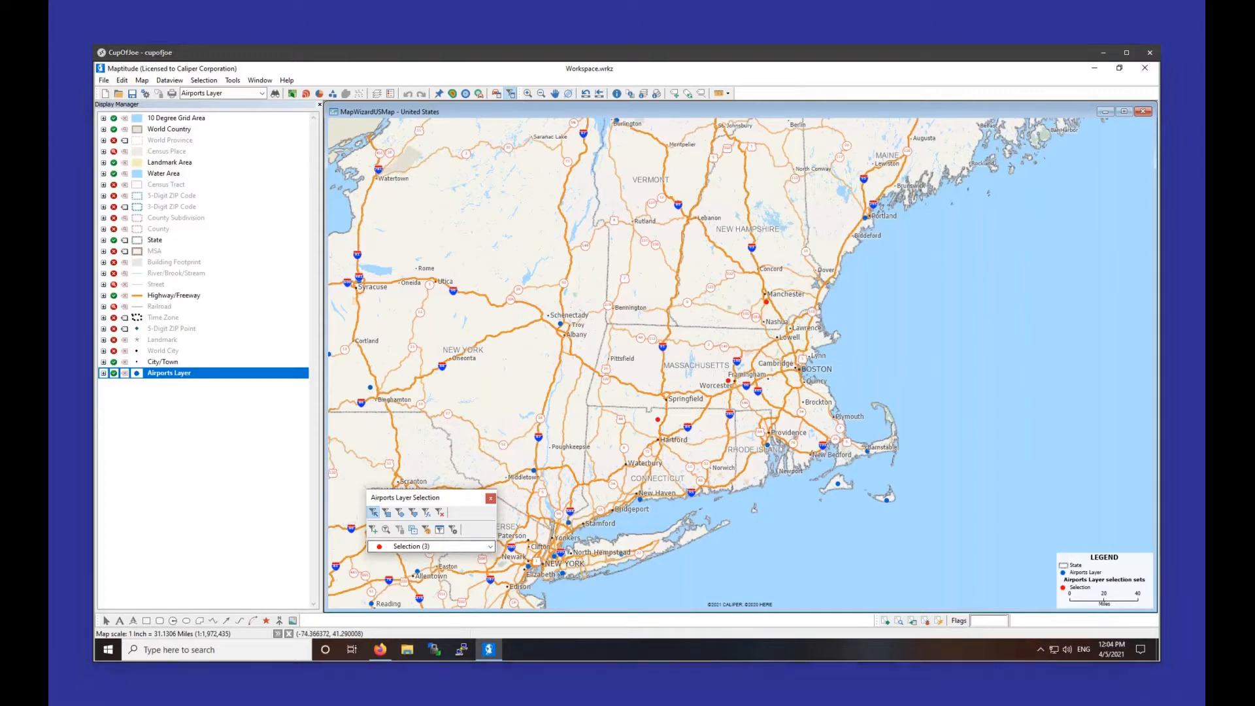
Step: Choose the Selection set as the current set, then expand the Airports Layer's sets and highlight Selection
click(419, 547)
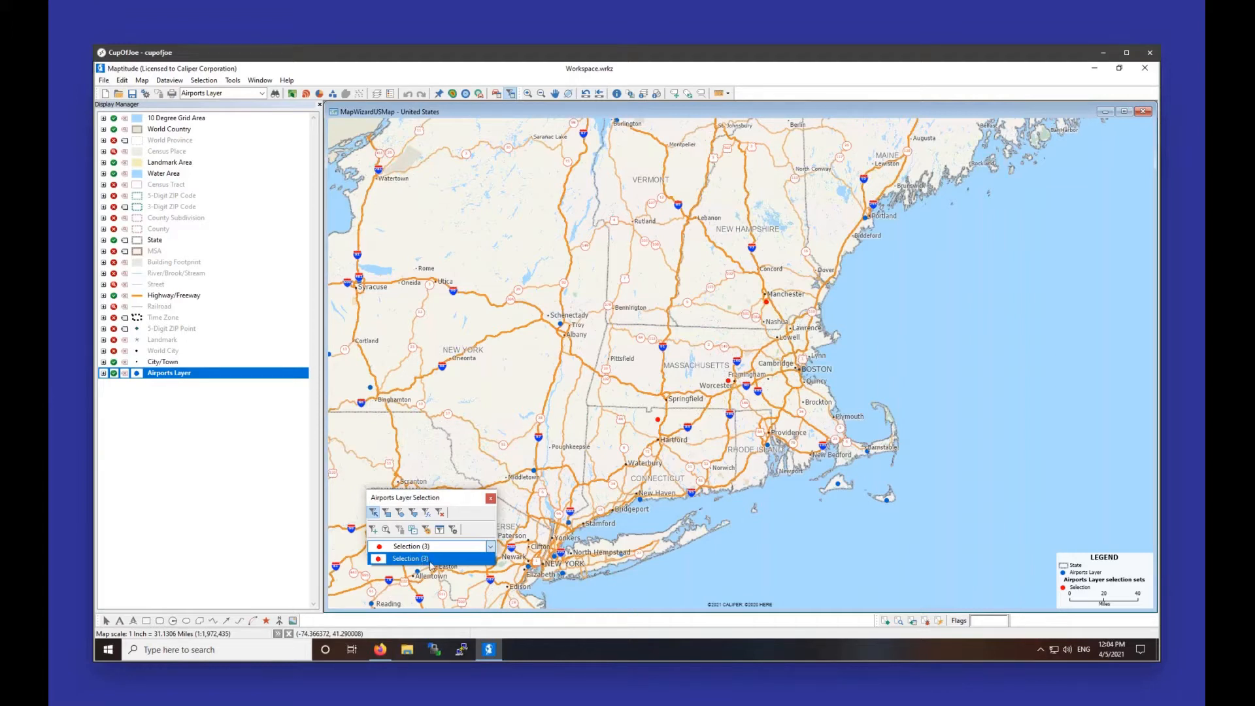
click(431, 559)
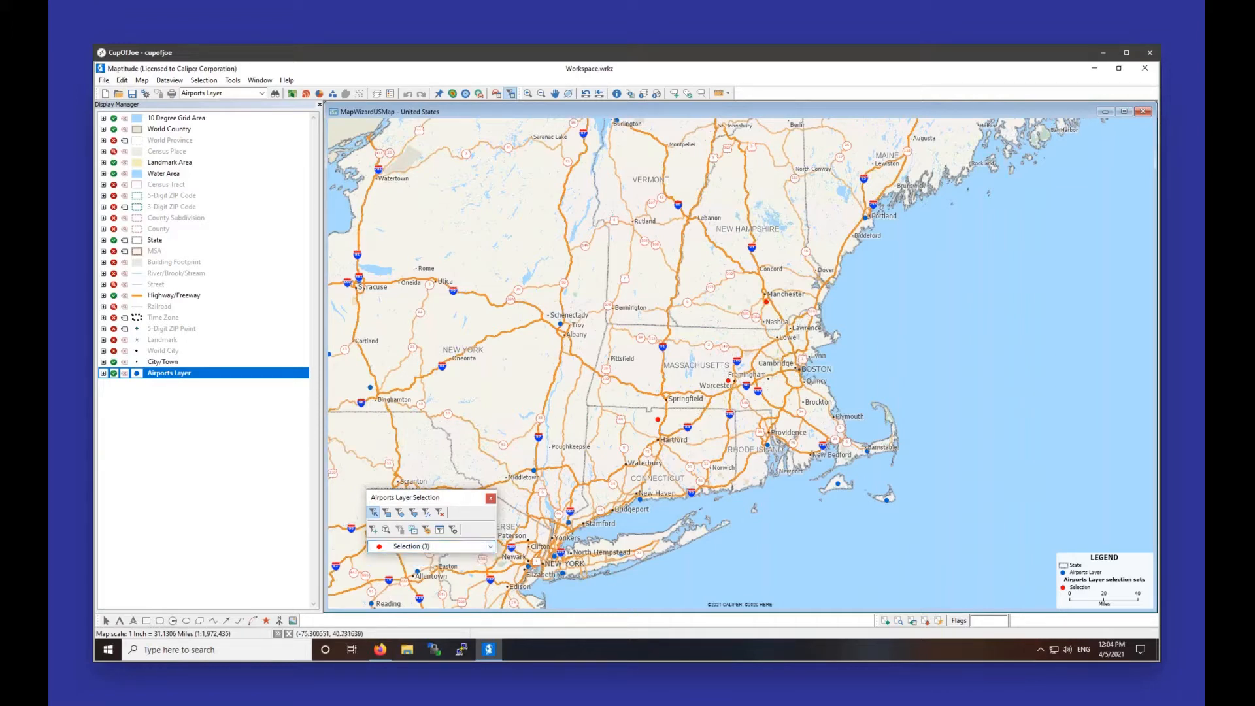
click(104, 373)
double_click(116, 384)
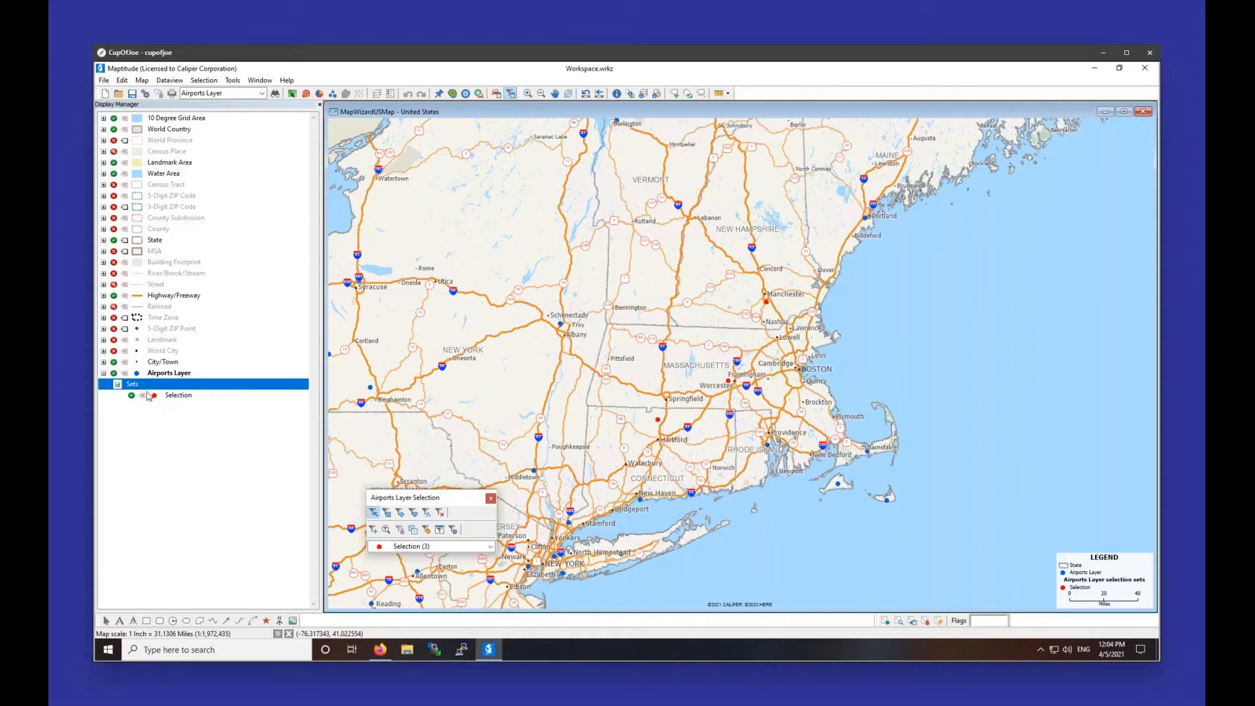
click(186, 399)
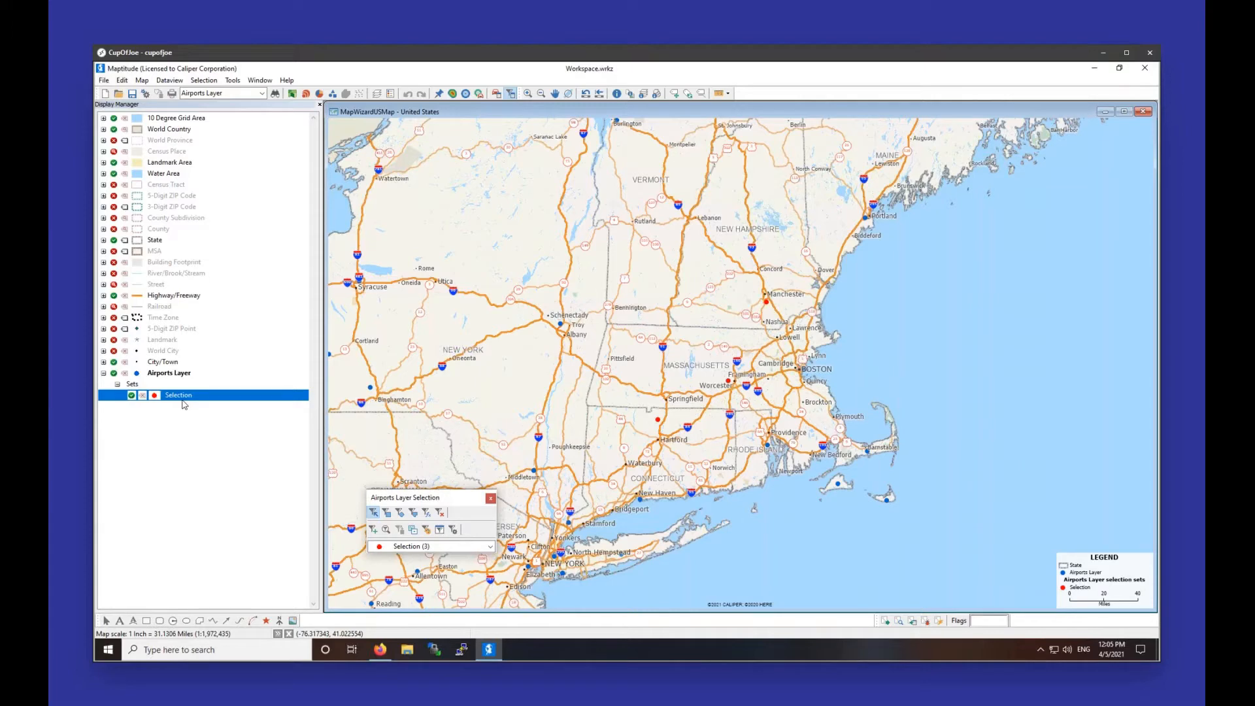
Step: Open a new dataview of the Selection set, review the selected airport records, and close it
right_click(181, 401)
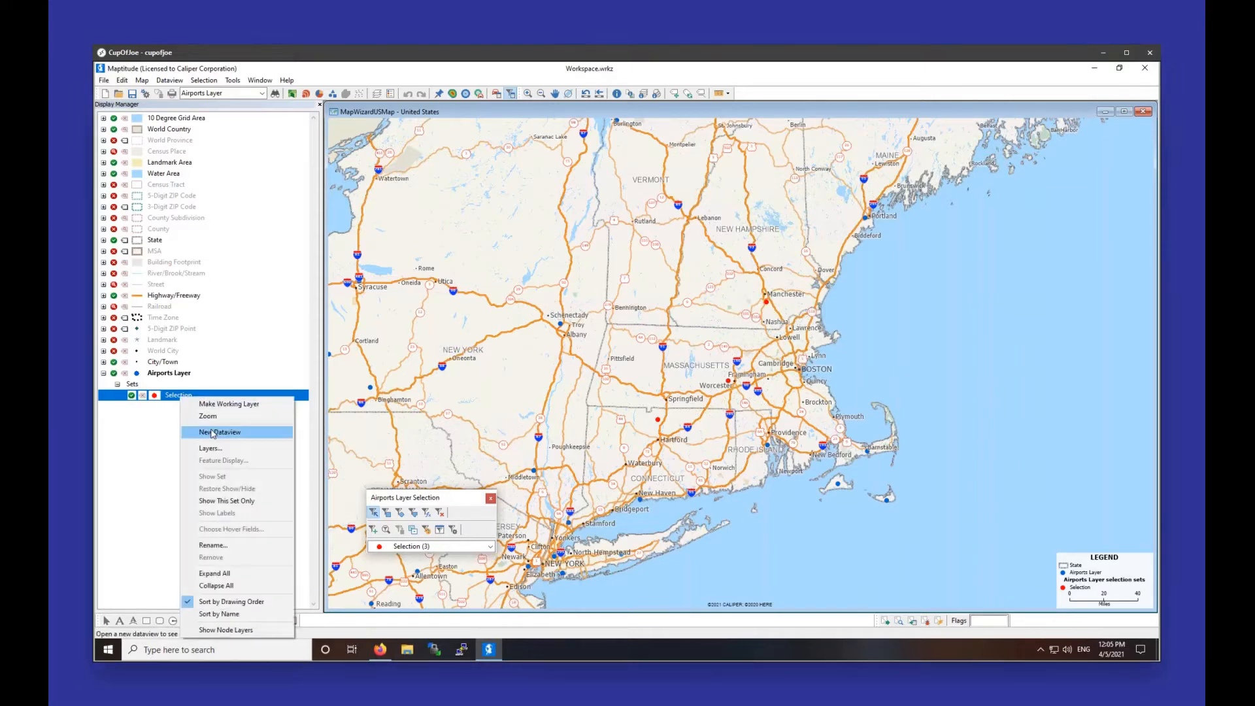
click(200, 433)
drag(537, 114, 604, 141)
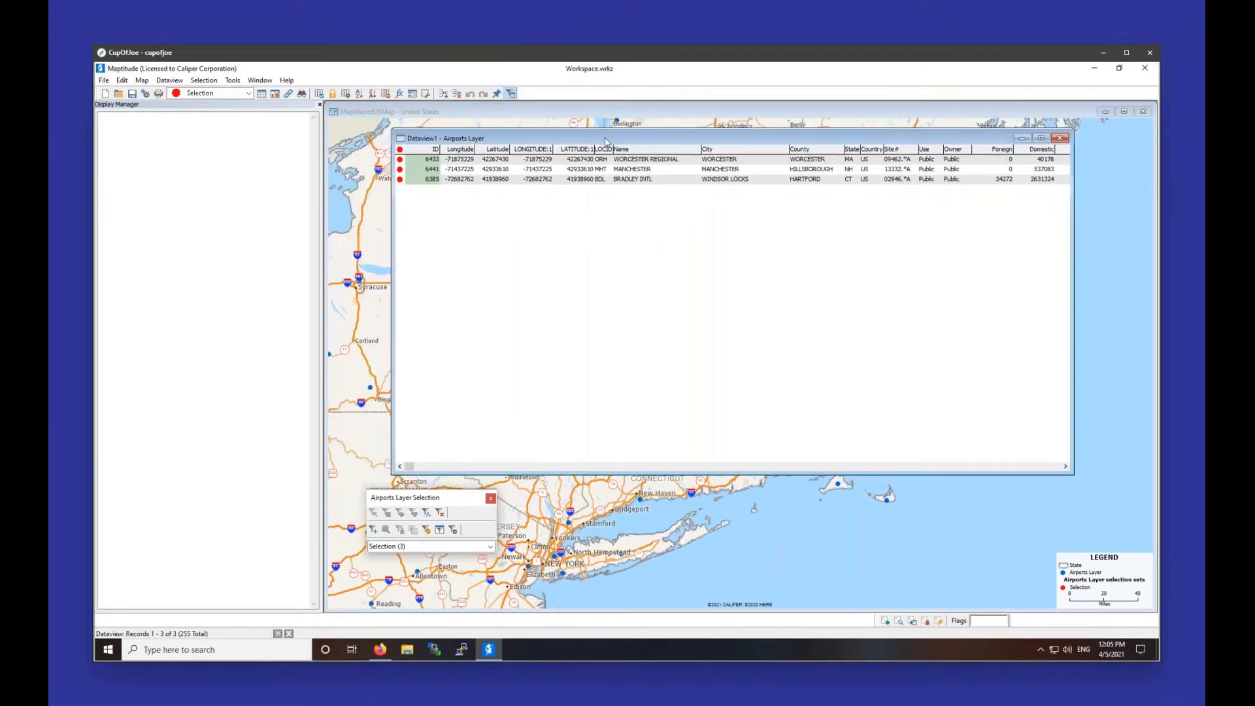
click(1060, 139)
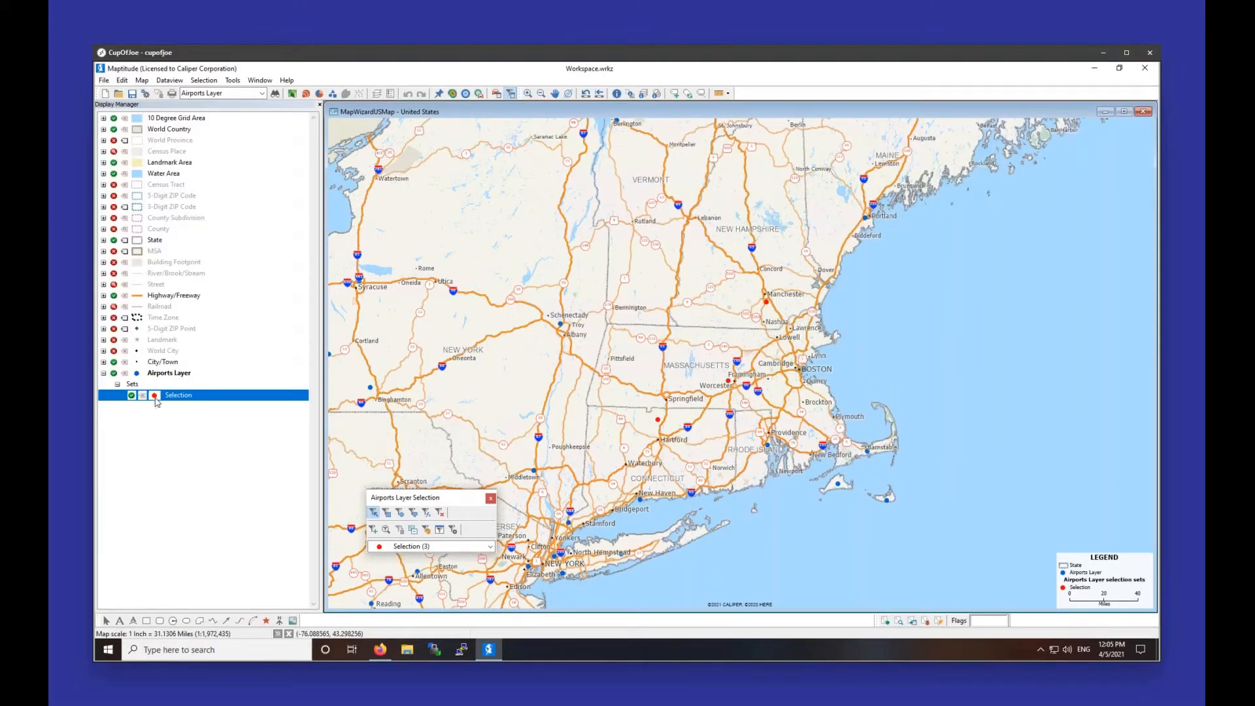
Step: Restyle the Selection set's symbol as a red flag icon at size 9
click(155, 396)
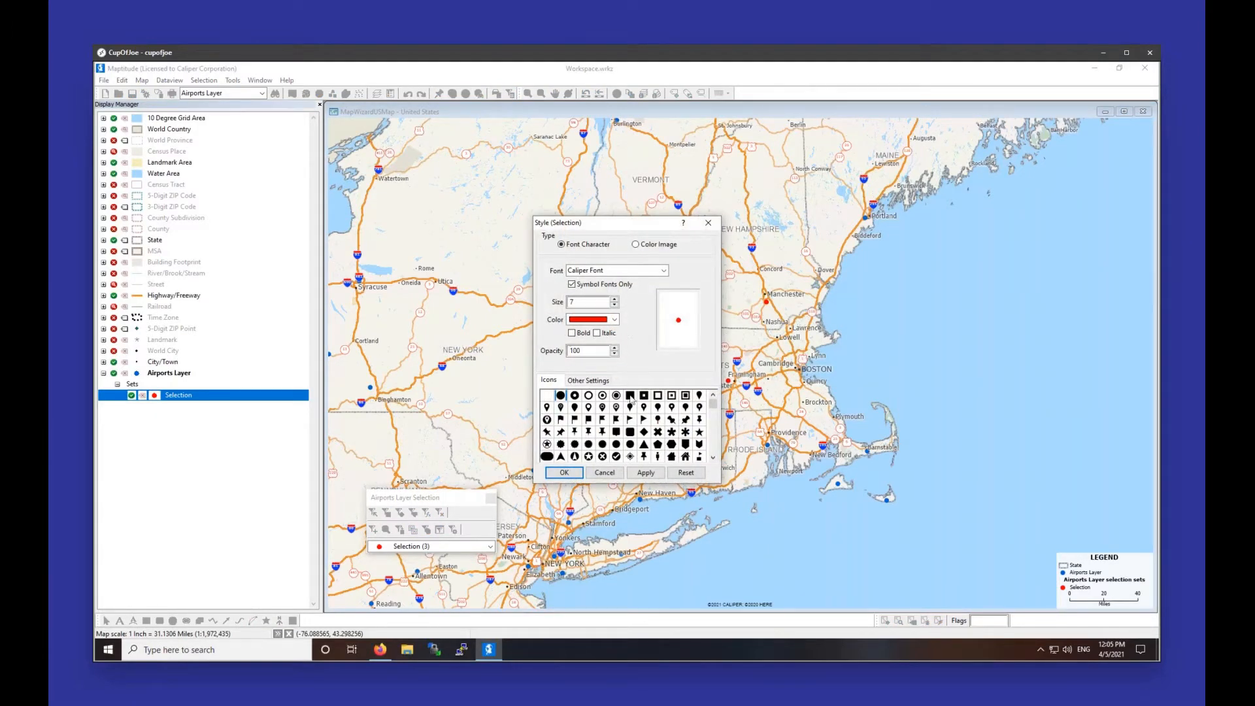
click(630, 419)
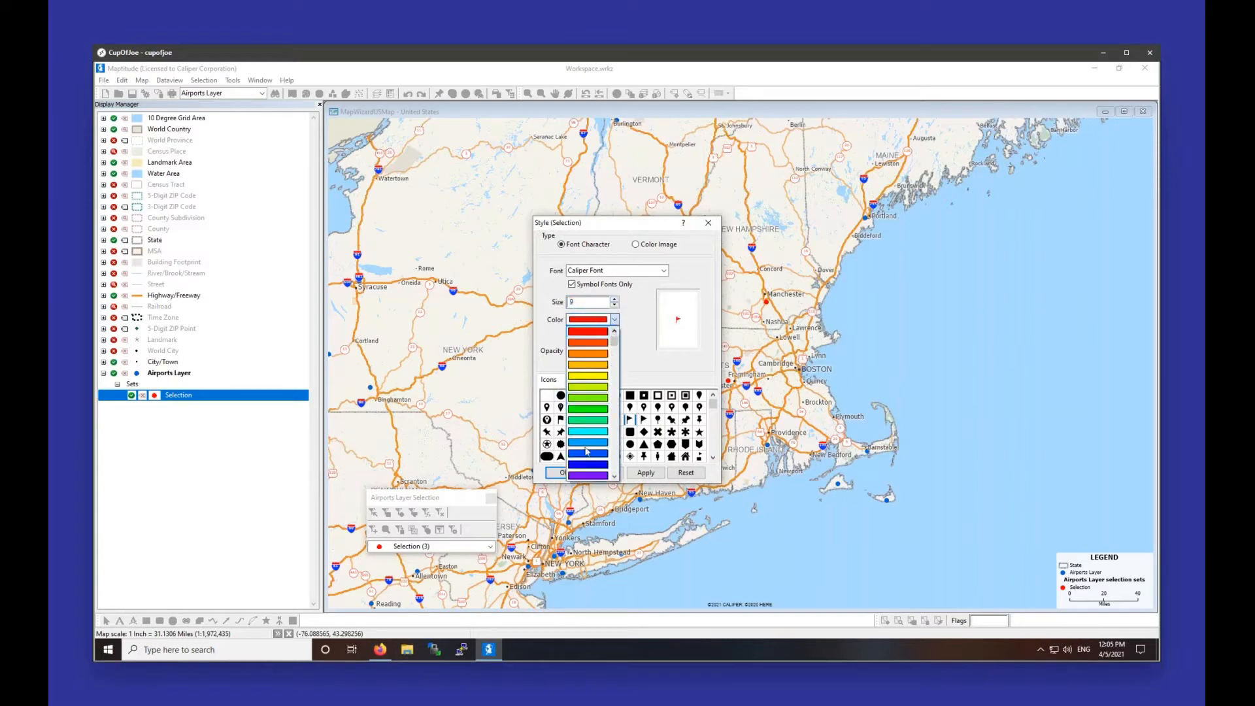
click(587, 331)
click(565, 472)
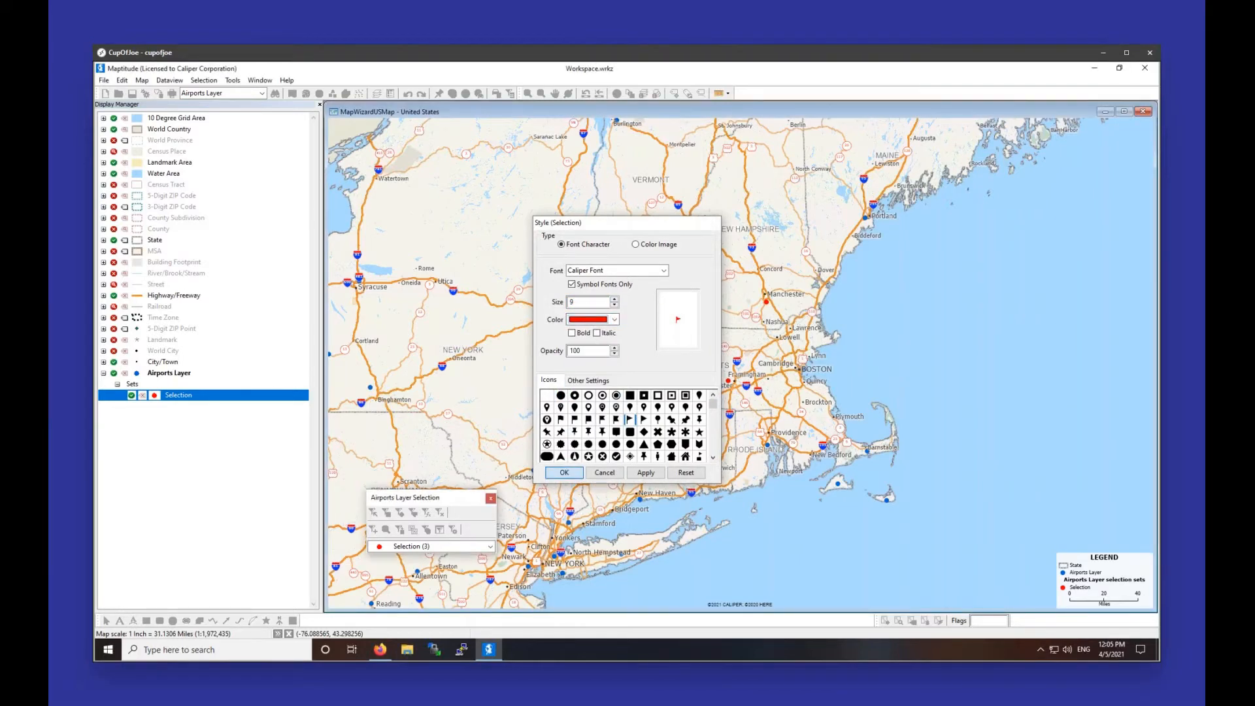
mouse_move(760, 377)
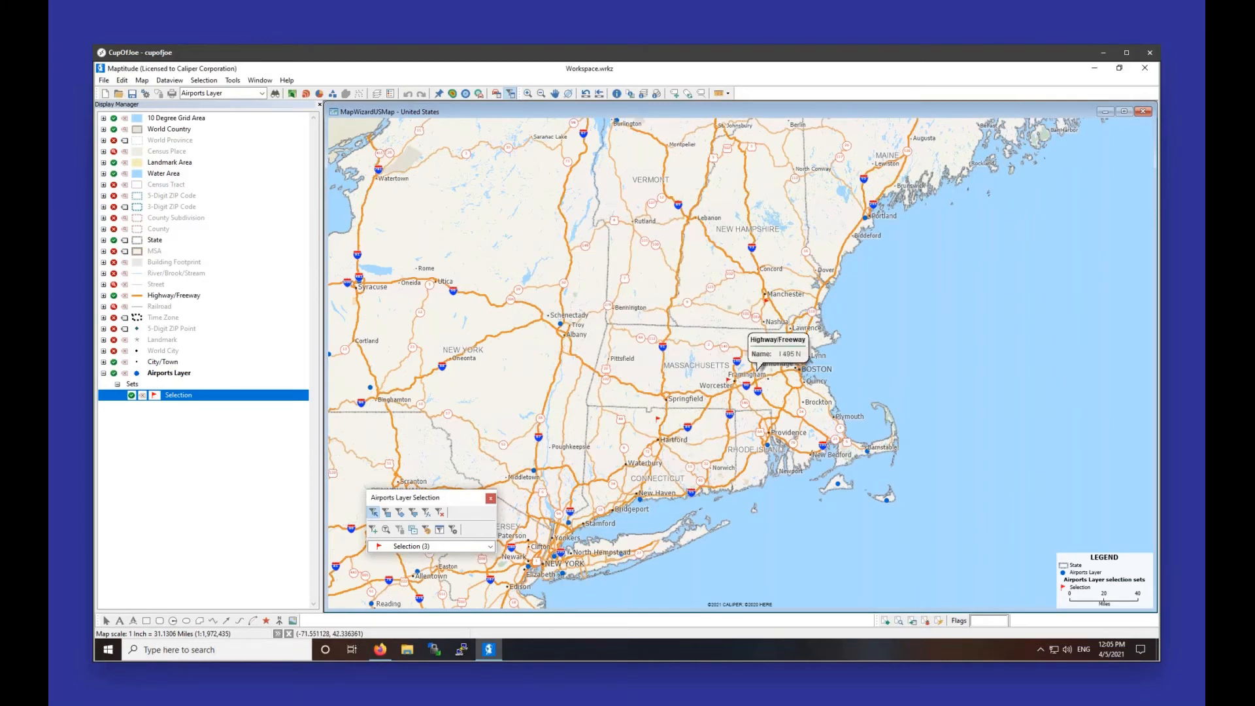
Step: Add the airports near Burlington, Stamford and New Haven to the selection, and set the flag symbol's size to 12
click(375, 514)
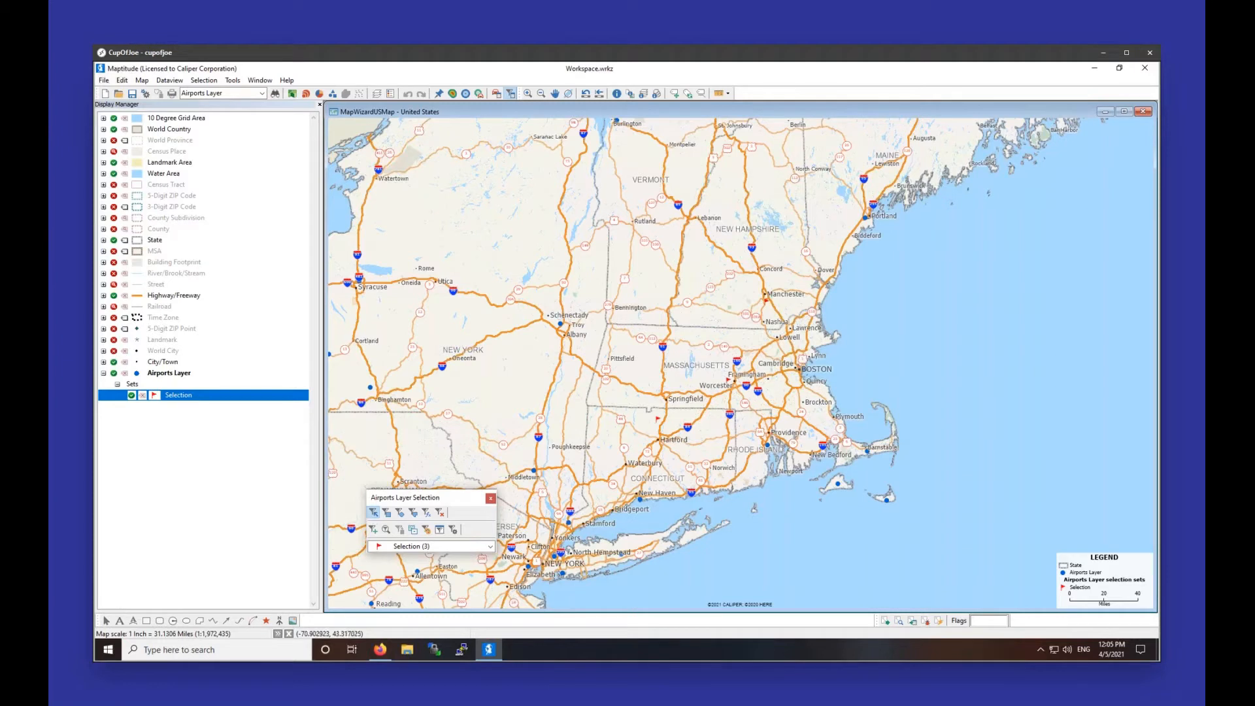
click(616, 123)
click(569, 523)
shift+click(641, 500)
double_click(155, 396)
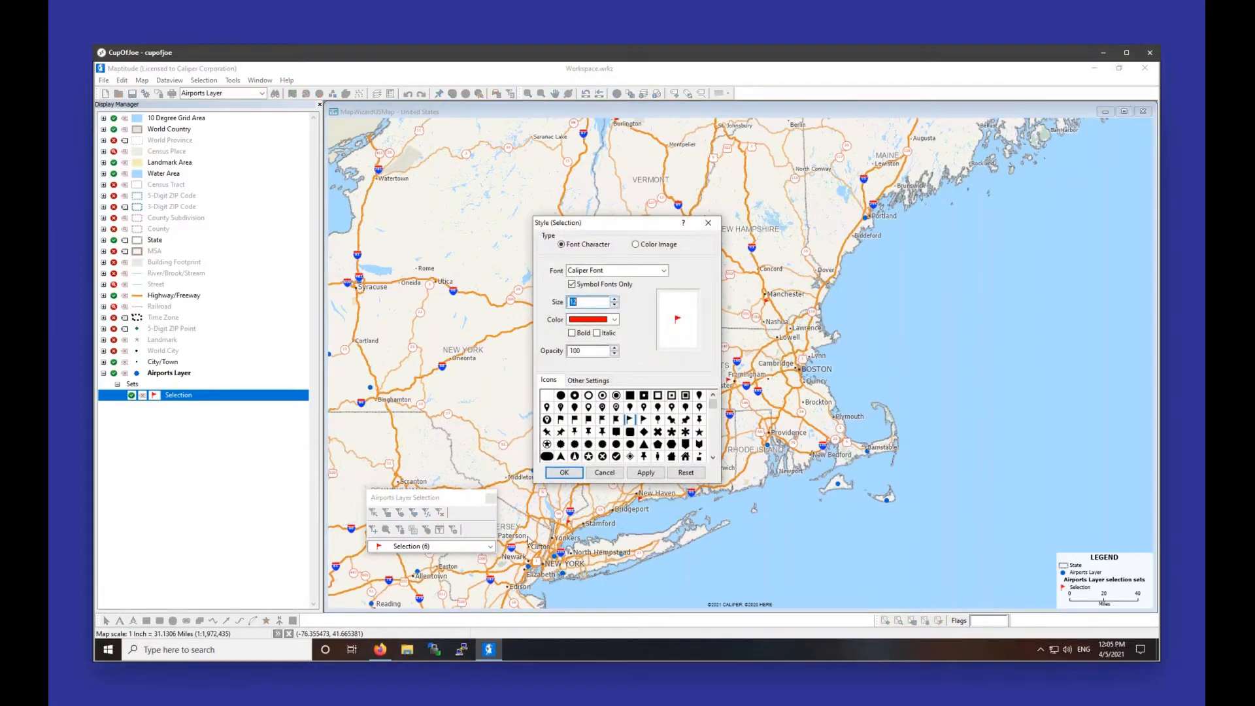
click(562, 472)
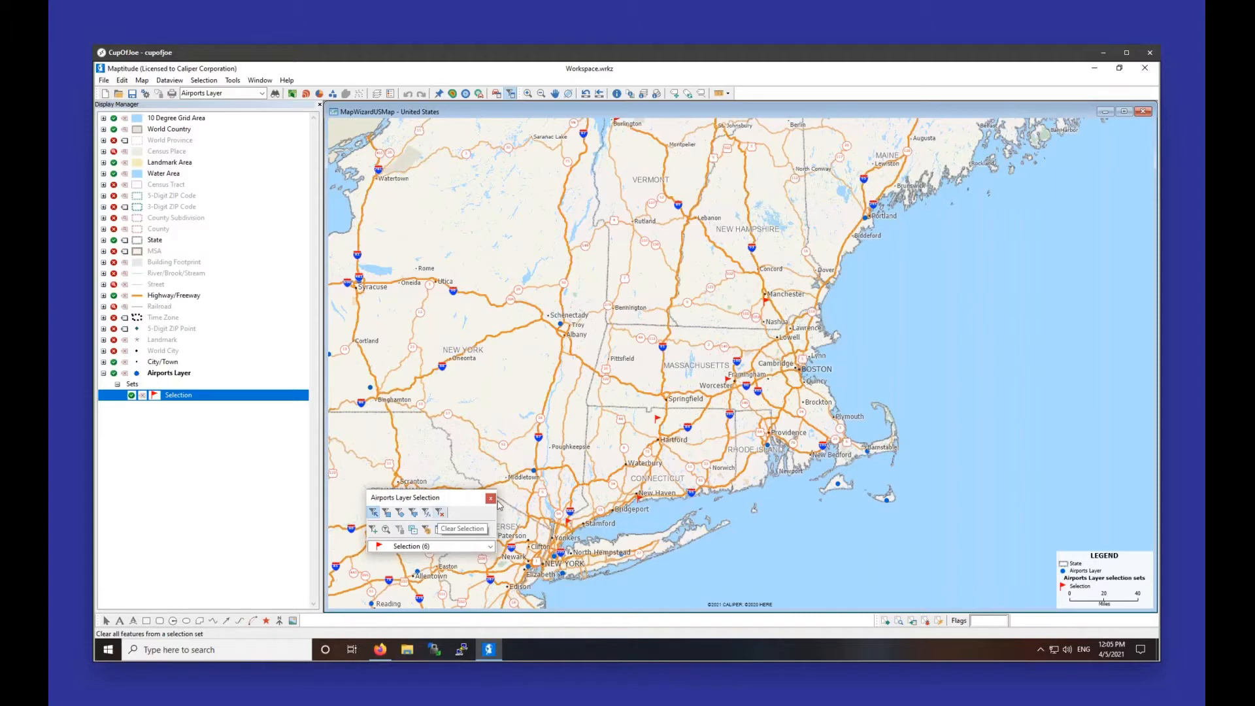
Step: Add the airports in eastern Pennsylvania, New Jersey and the New York City area to the selection with a rectangle
drag(678, 458, 876, 236)
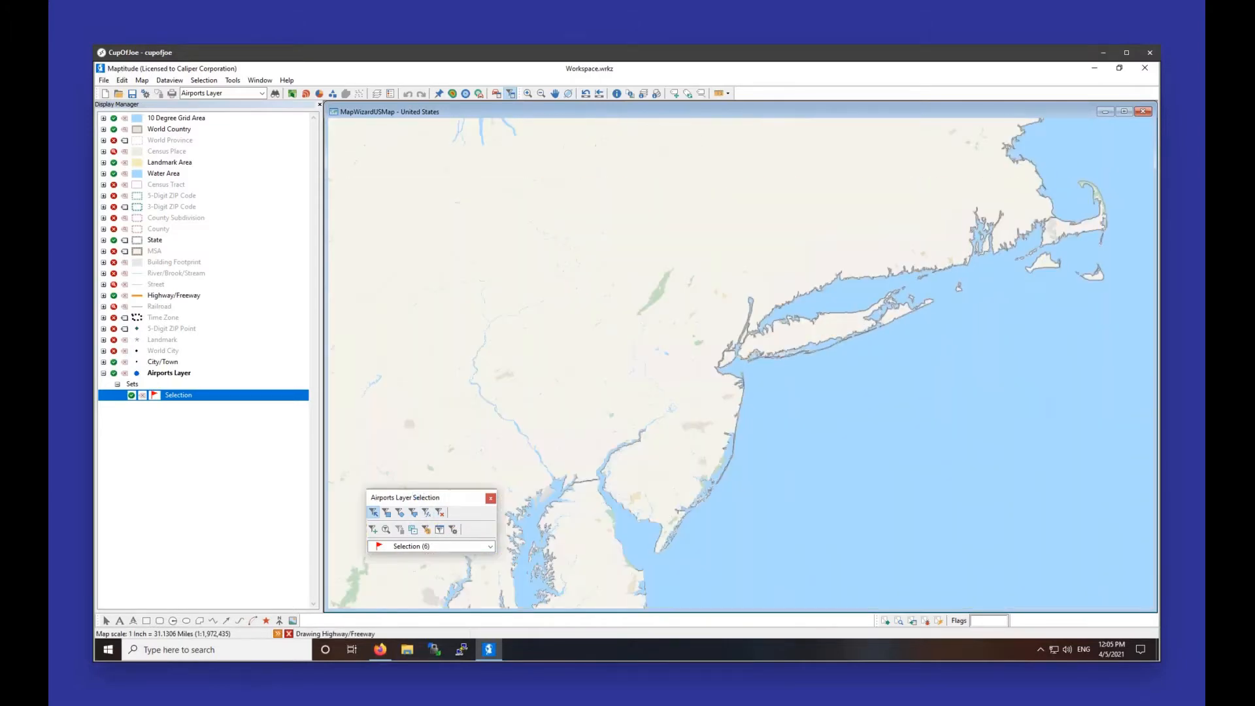
click(387, 513)
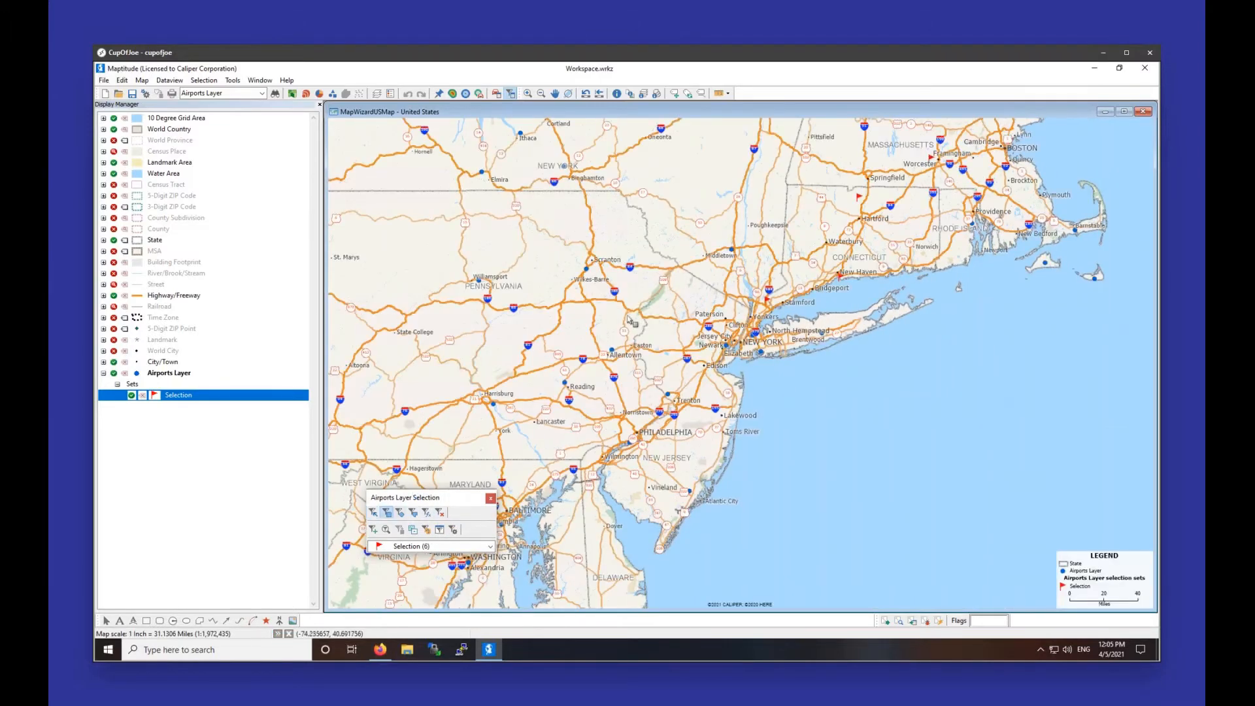
drag(455, 242, 944, 509)
mouse_move(616, 495)
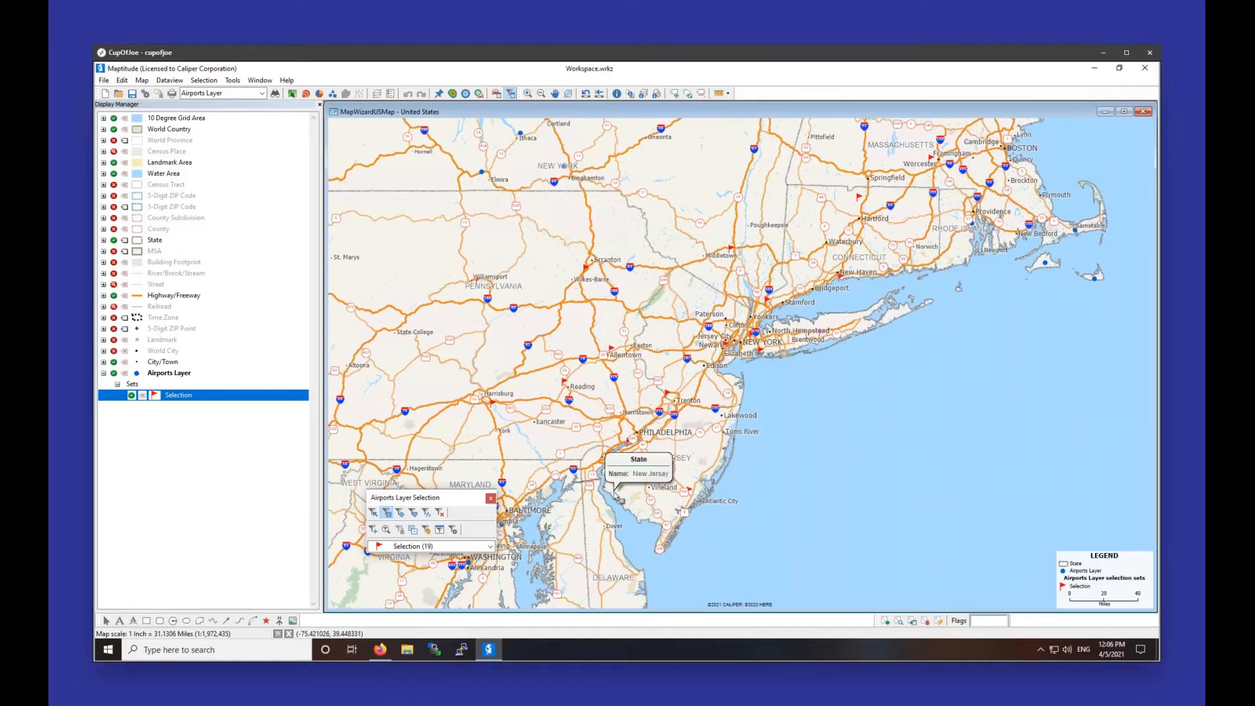
Step: Add airports by circle: one circle drawn across central New York around Ithaca and one with a 20-mile radius near Albany
scroll(618, 499, down, 1)
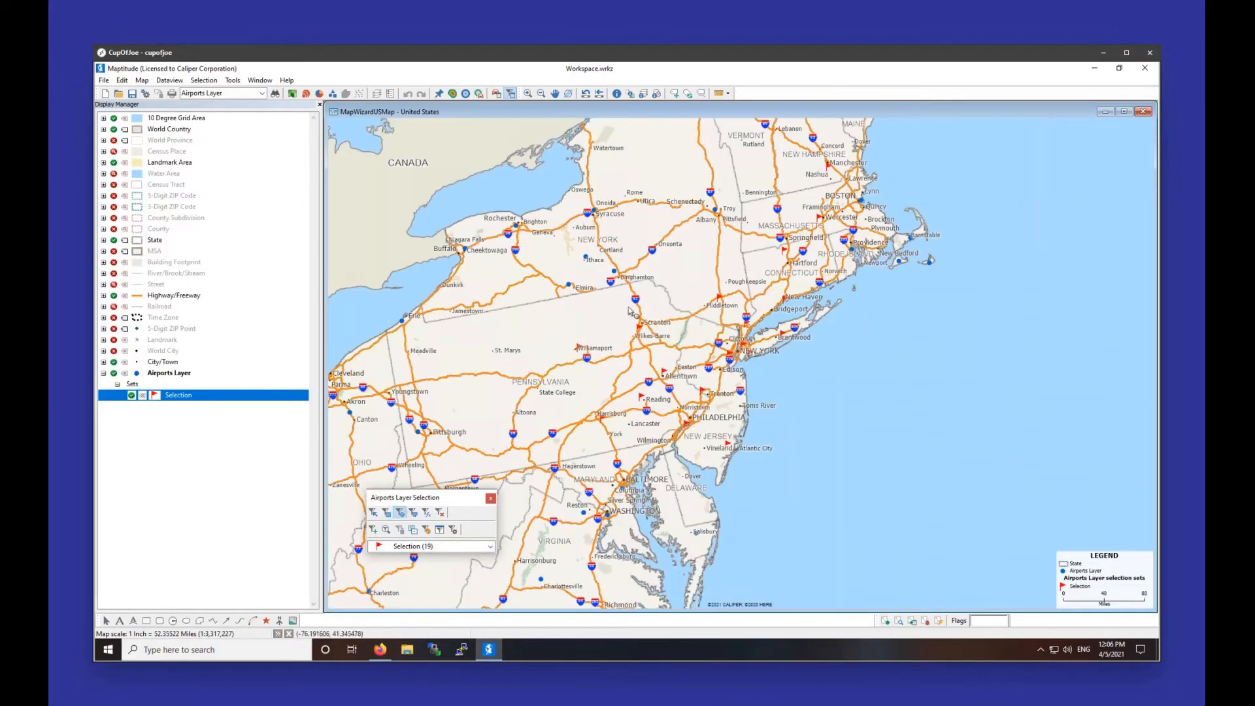
drag(594, 252, 685, 291)
click(734, 226)
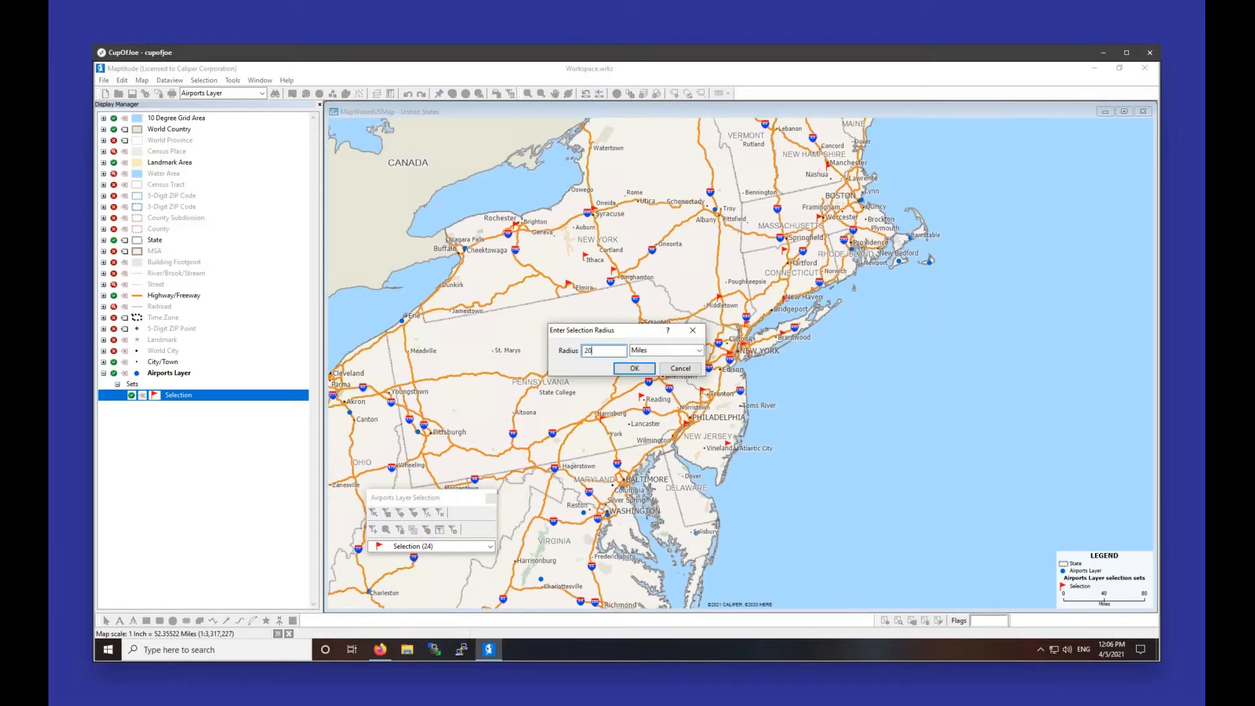
text(20)
key(Return)
click(737, 221)
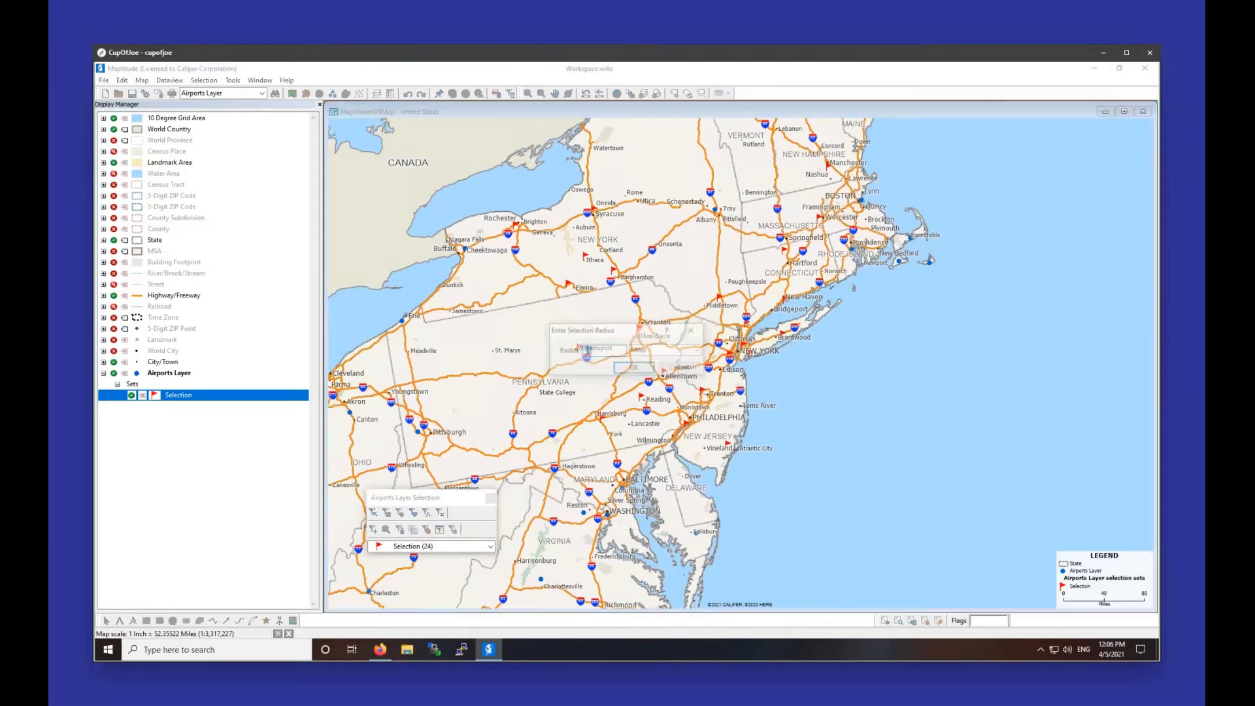
key(Return)
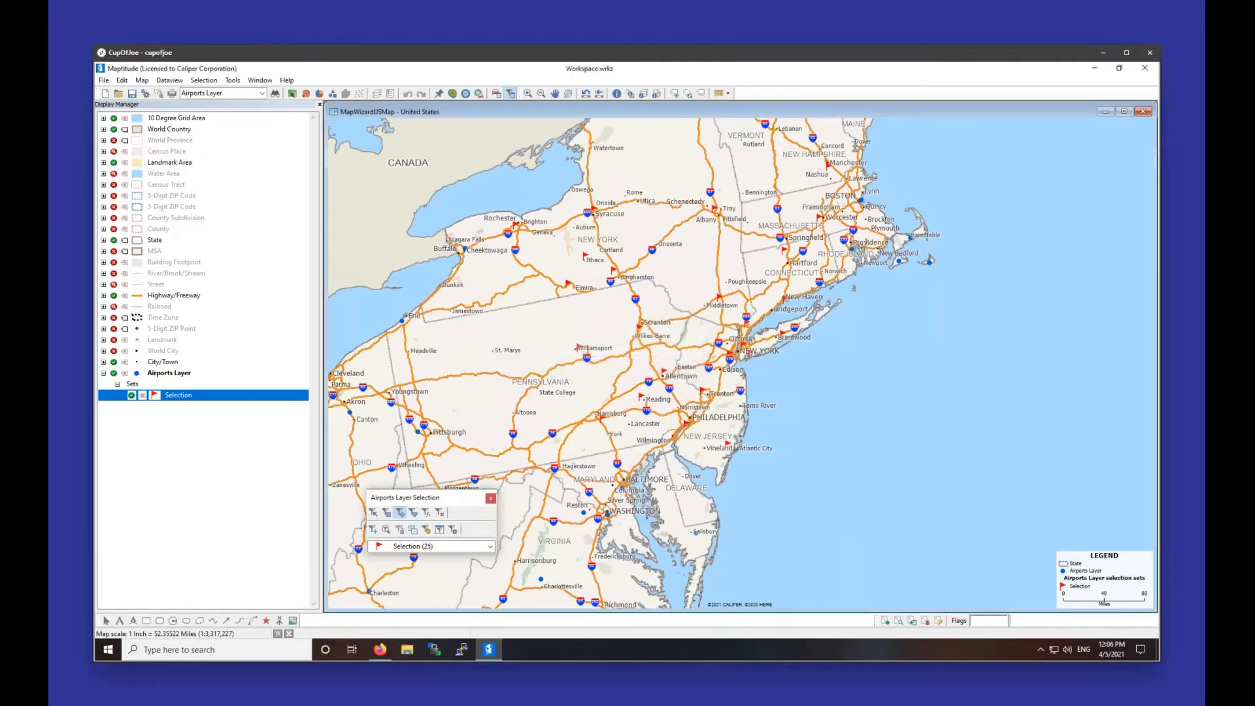
Step: Add the airports in eastern Ohio and western Pennsylvania to the selection by outlining them with a polygon
click(413, 513)
drag(696, 455, 811, 311)
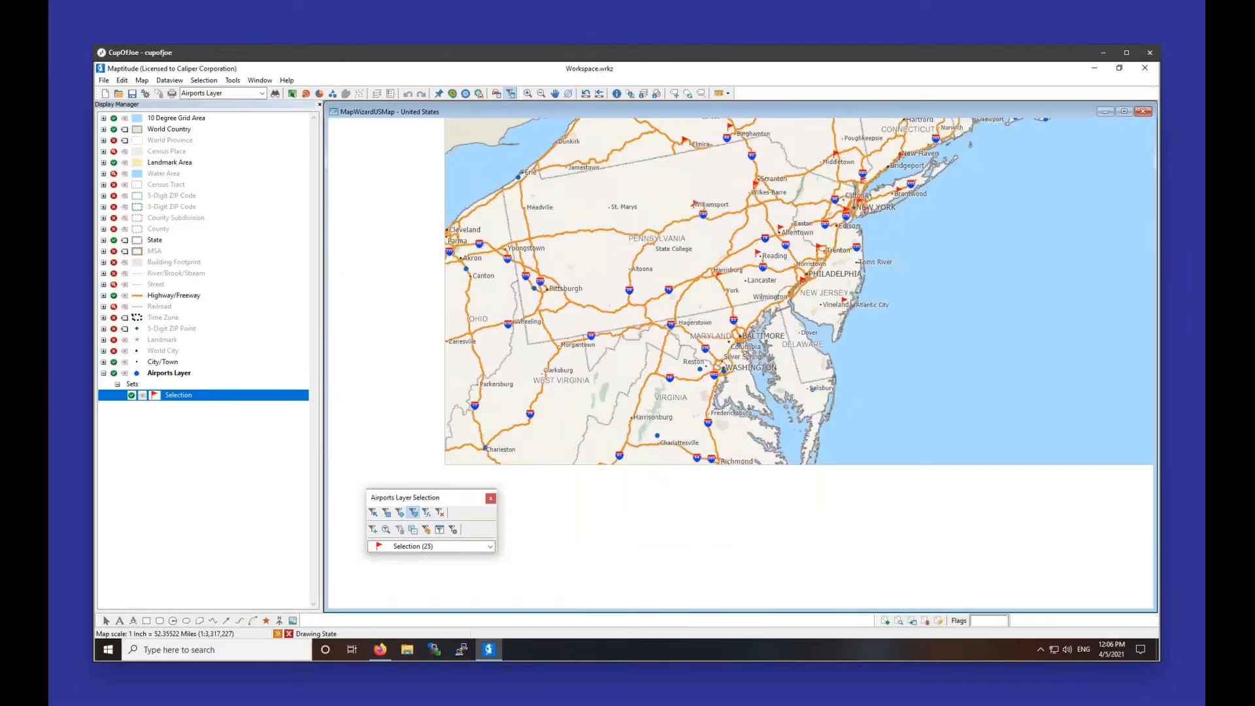
click(411, 331)
click(389, 252)
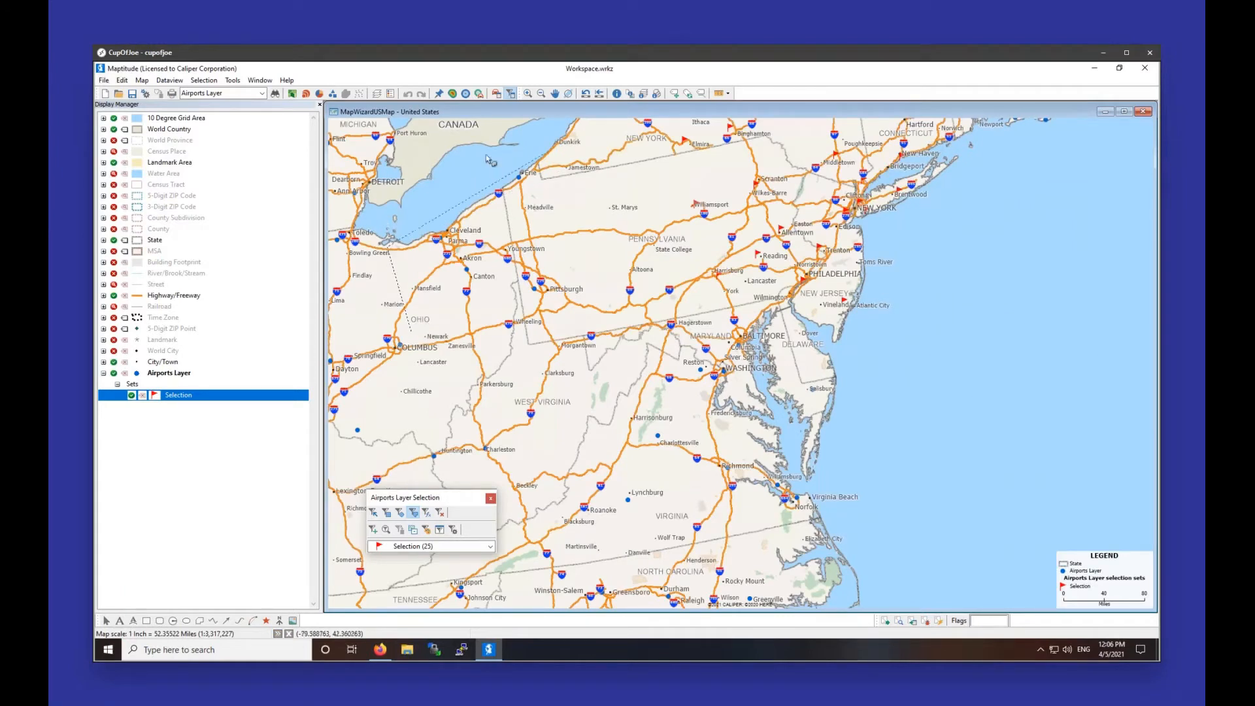
click(462, 167)
click(669, 175)
click(679, 339)
click(496, 436)
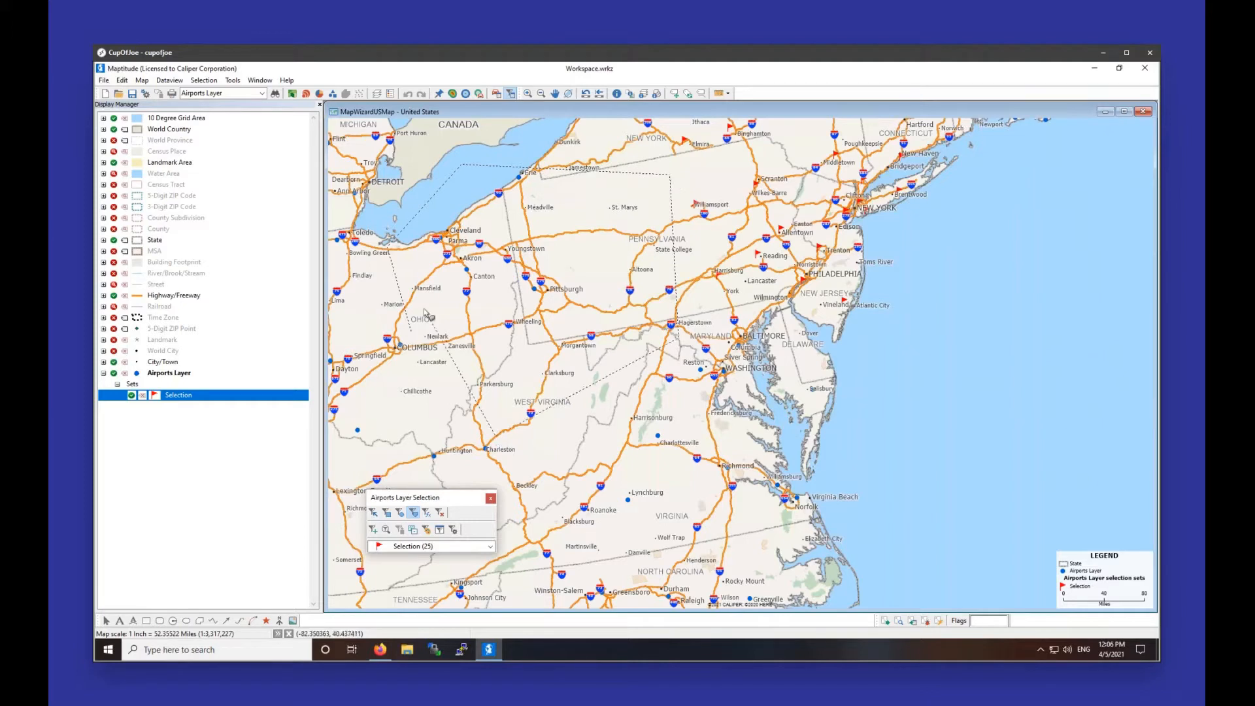
double_click(416, 341)
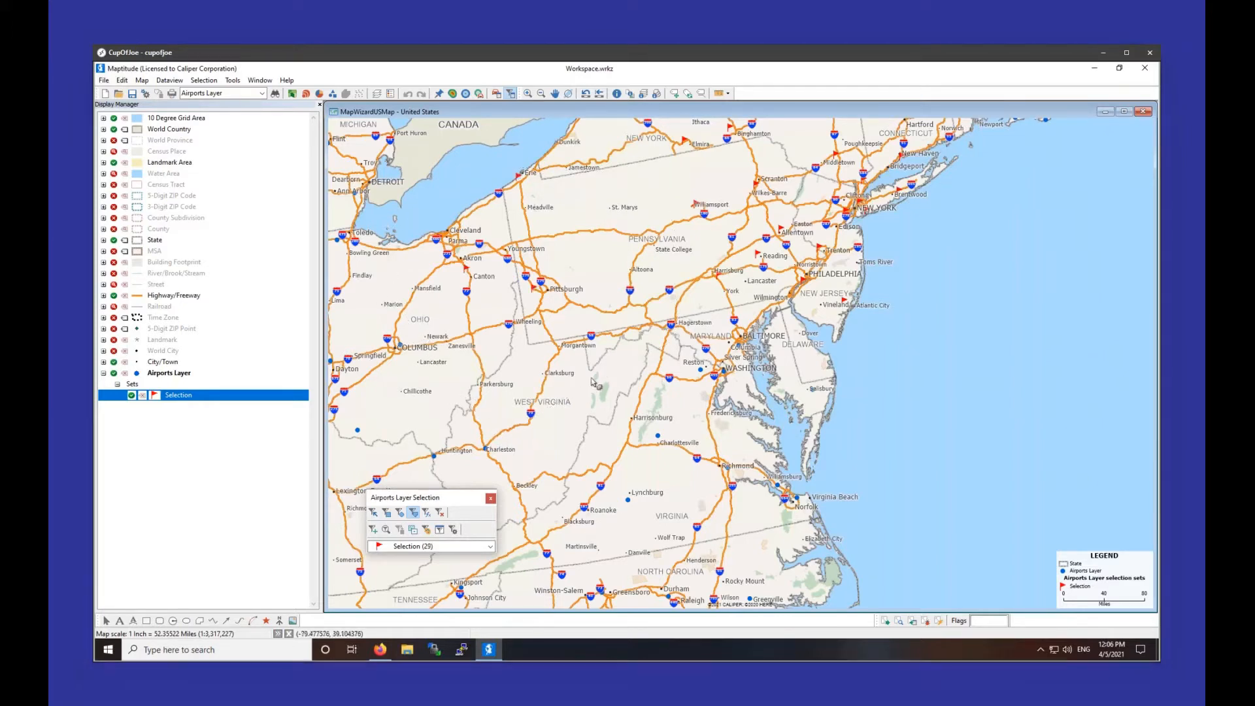
mouse_move(520, 226)
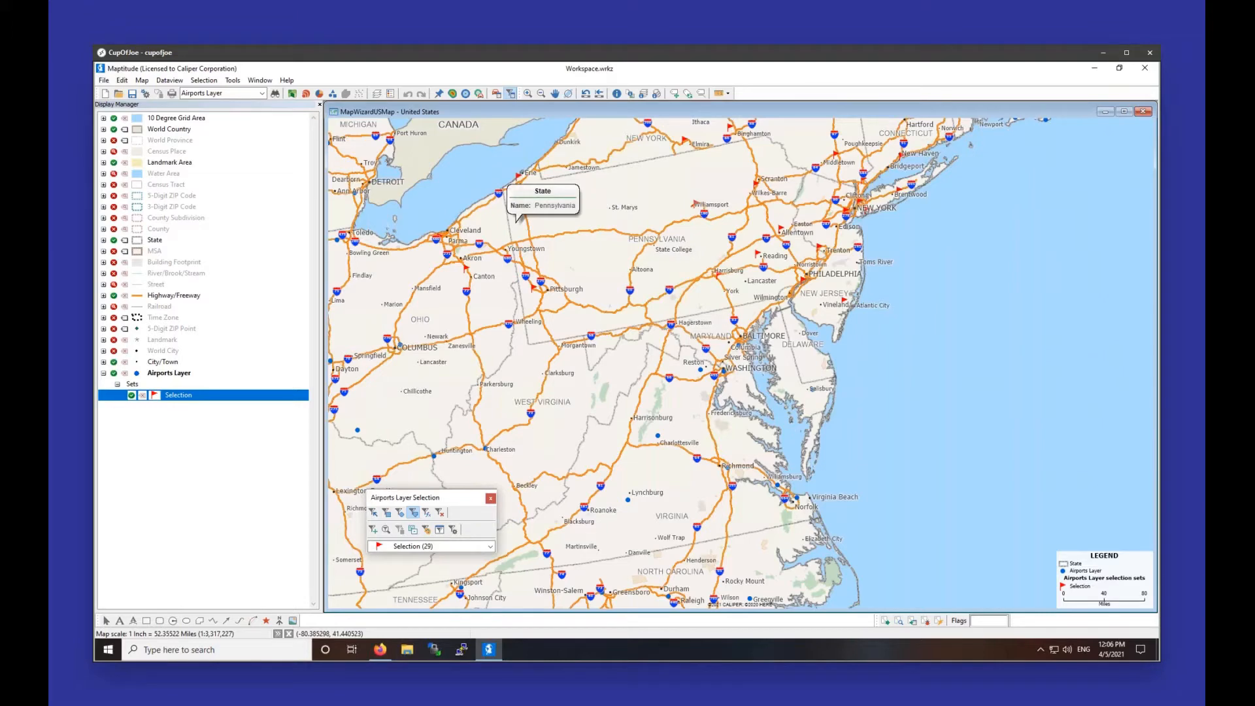
Step: Clear the selection set and select the airports from Albany across southern New England to Cape Cod with a rectangle
click(444, 516)
drag(902, 195, 788, 384)
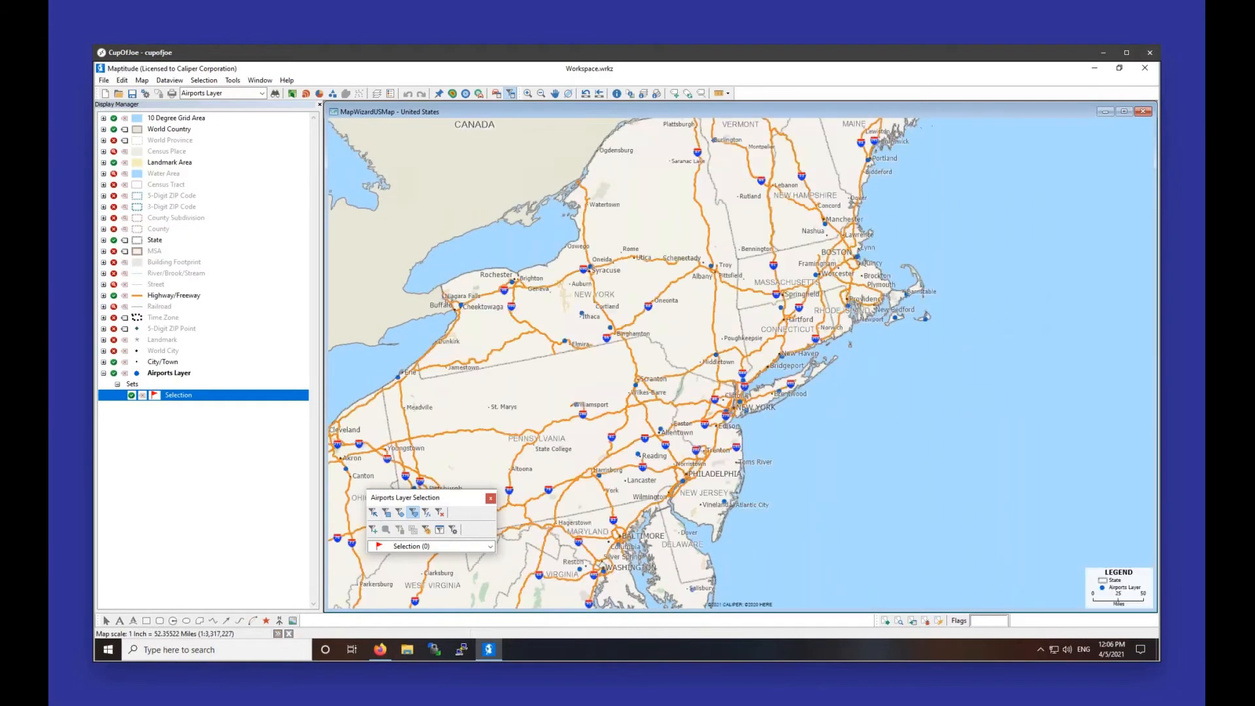
drag(696, 217, 973, 403)
drag(863, 437, 729, 535)
scroll(729, 535, up, 2)
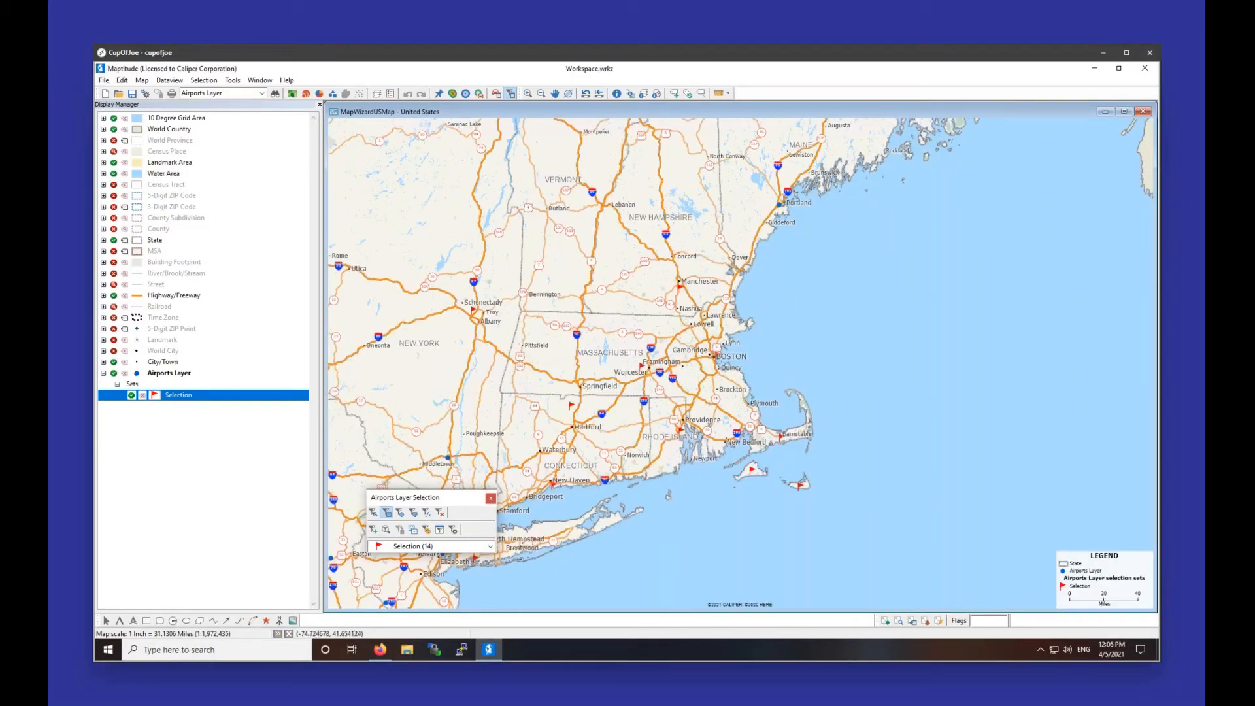
scroll(581, 383, up, 1)
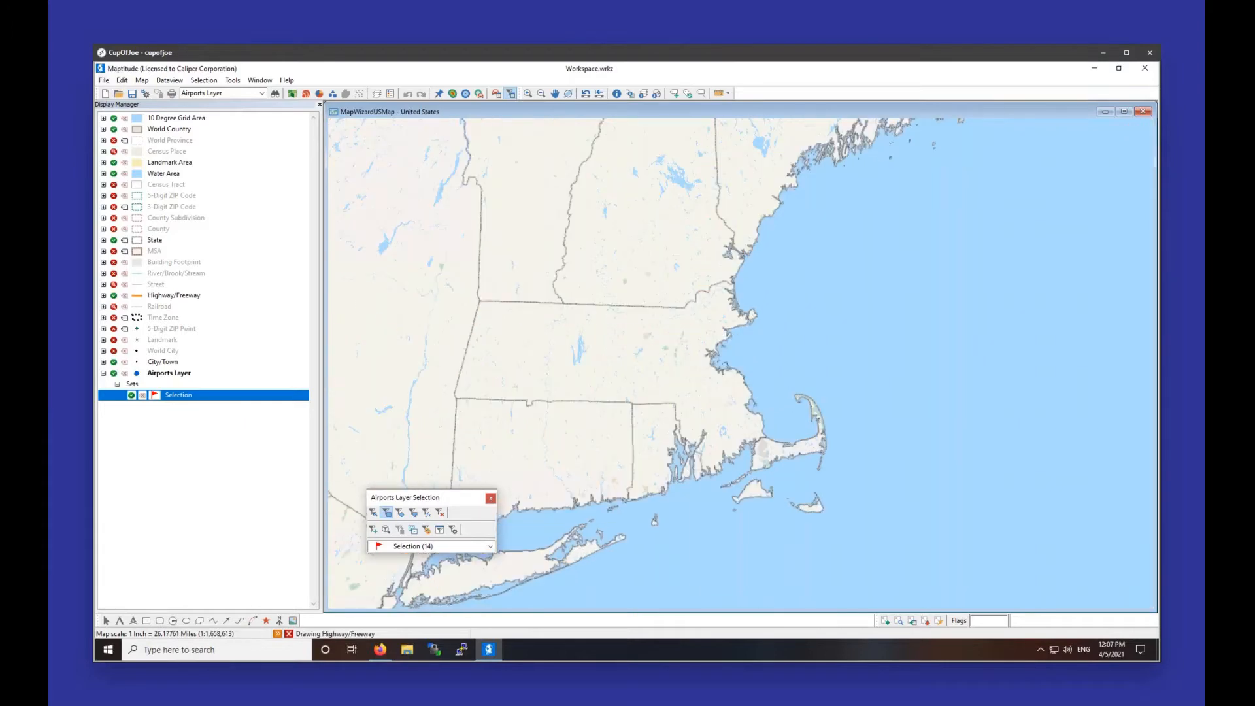
drag(560, 431, 610, 385)
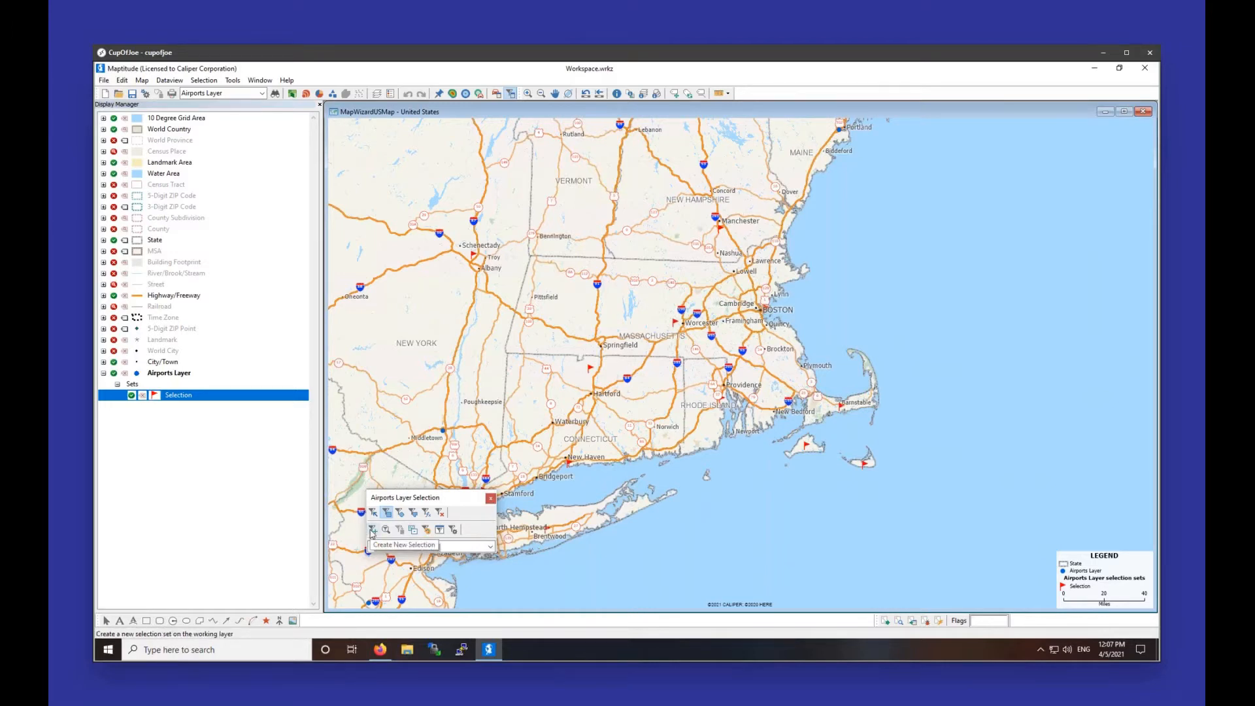
Step: Create a new airport selection set named "Second Set"
click(372, 531)
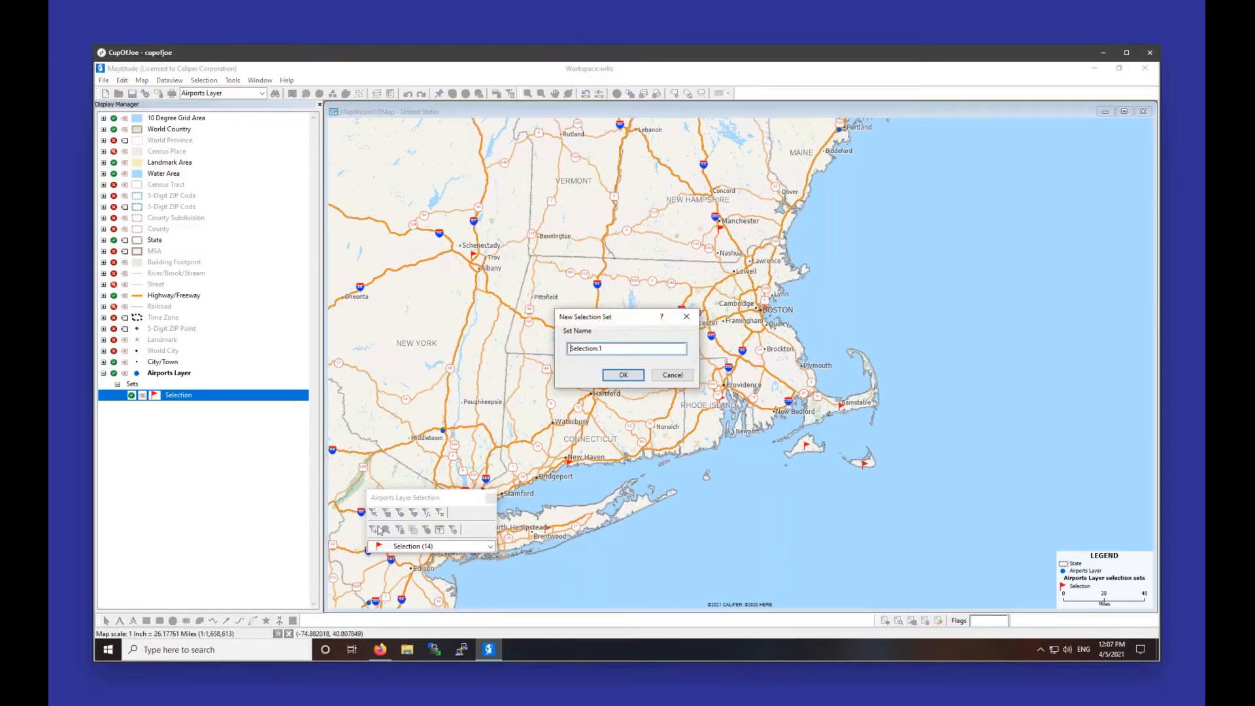
drag(628, 350, 409, 352)
text(Second Set)
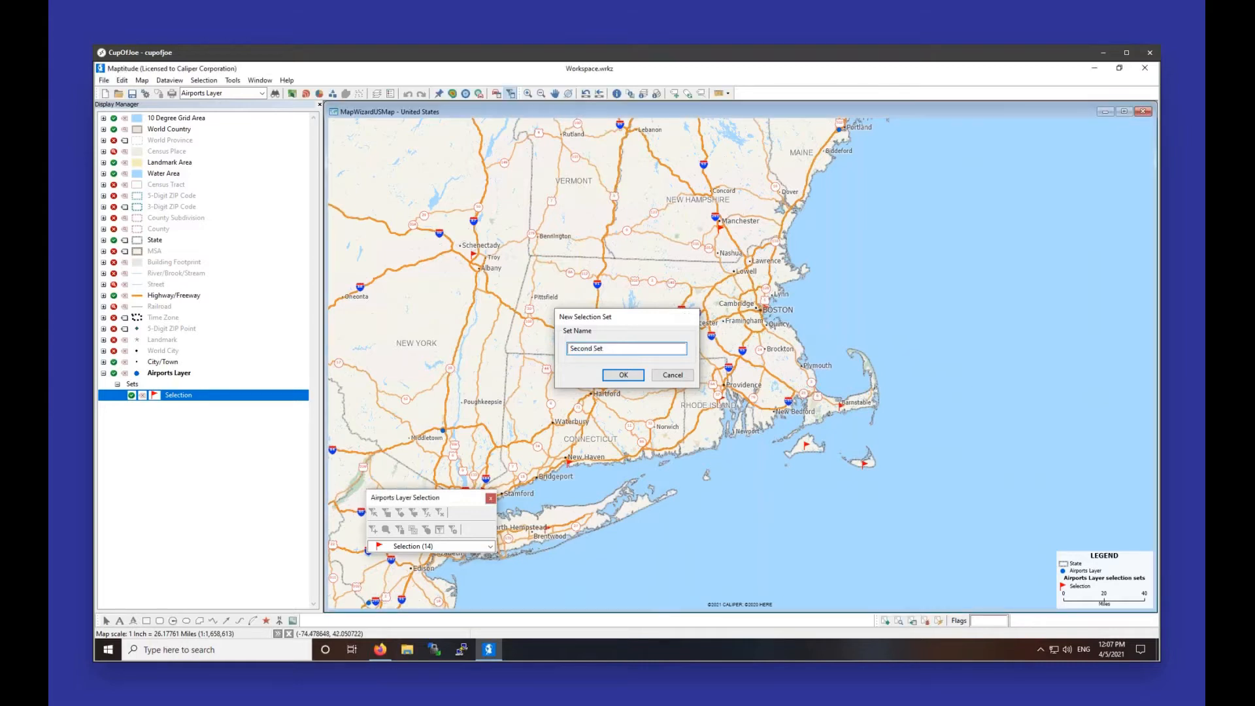
key(Return)
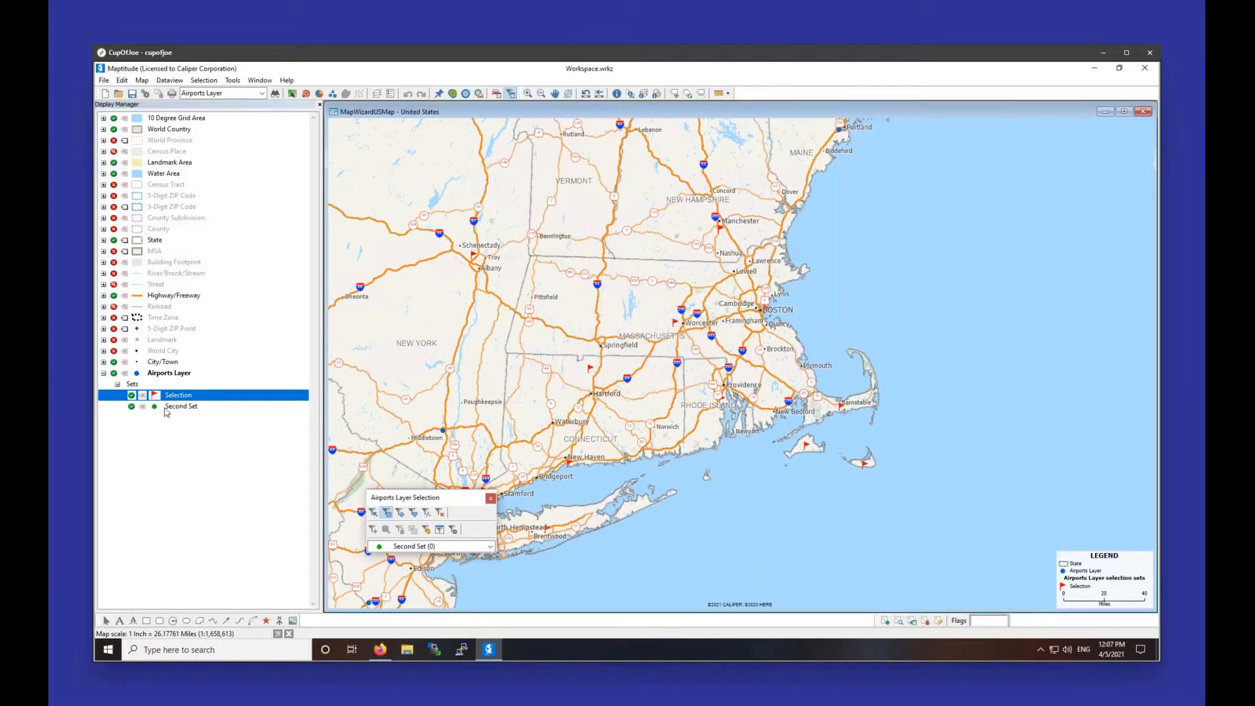
Step: Make Second Set the active set and select the airports around New York City, Long Island and western Connecticut with a rectangle
click(392, 547)
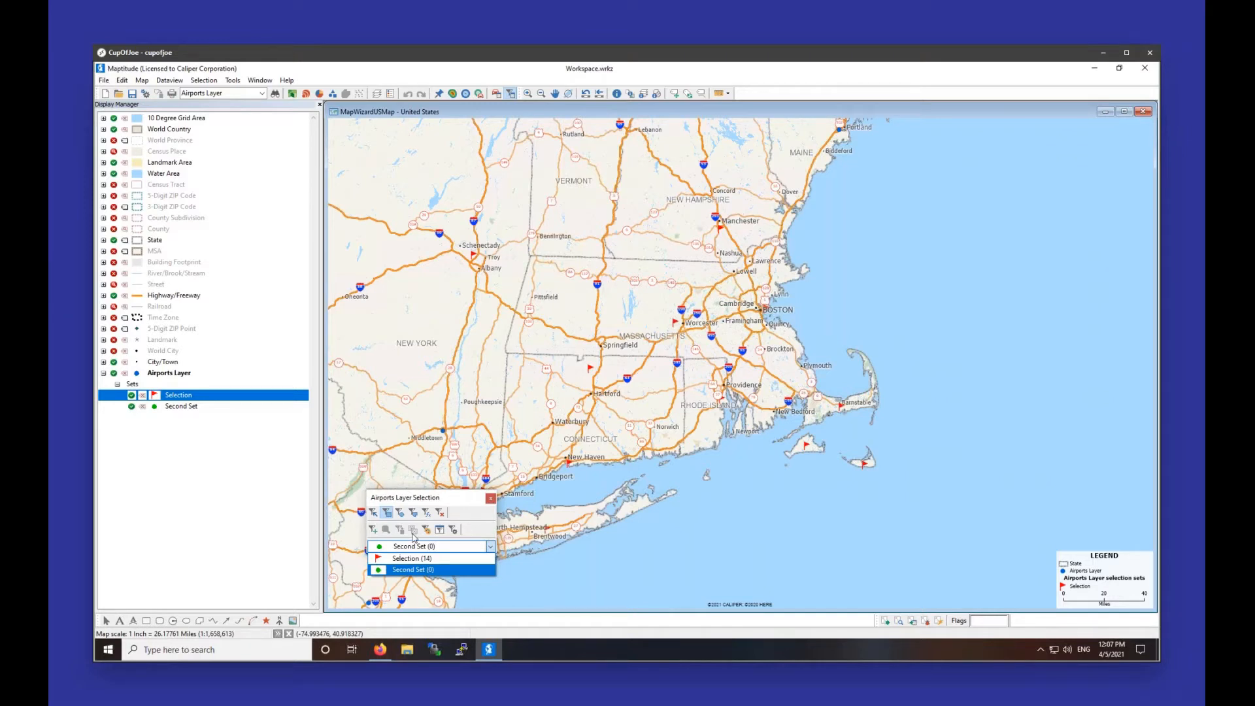
click(412, 560)
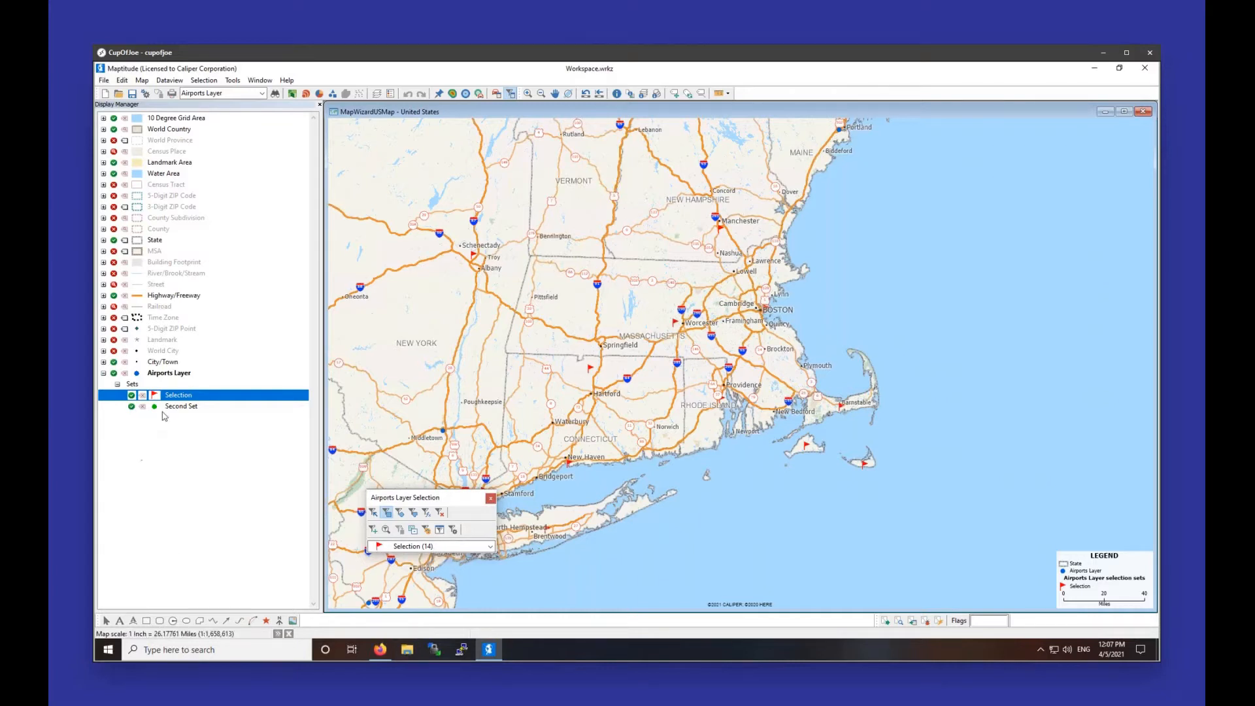
click(414, 547)
click(411, 572)
scroll(489, 420, down, 1)
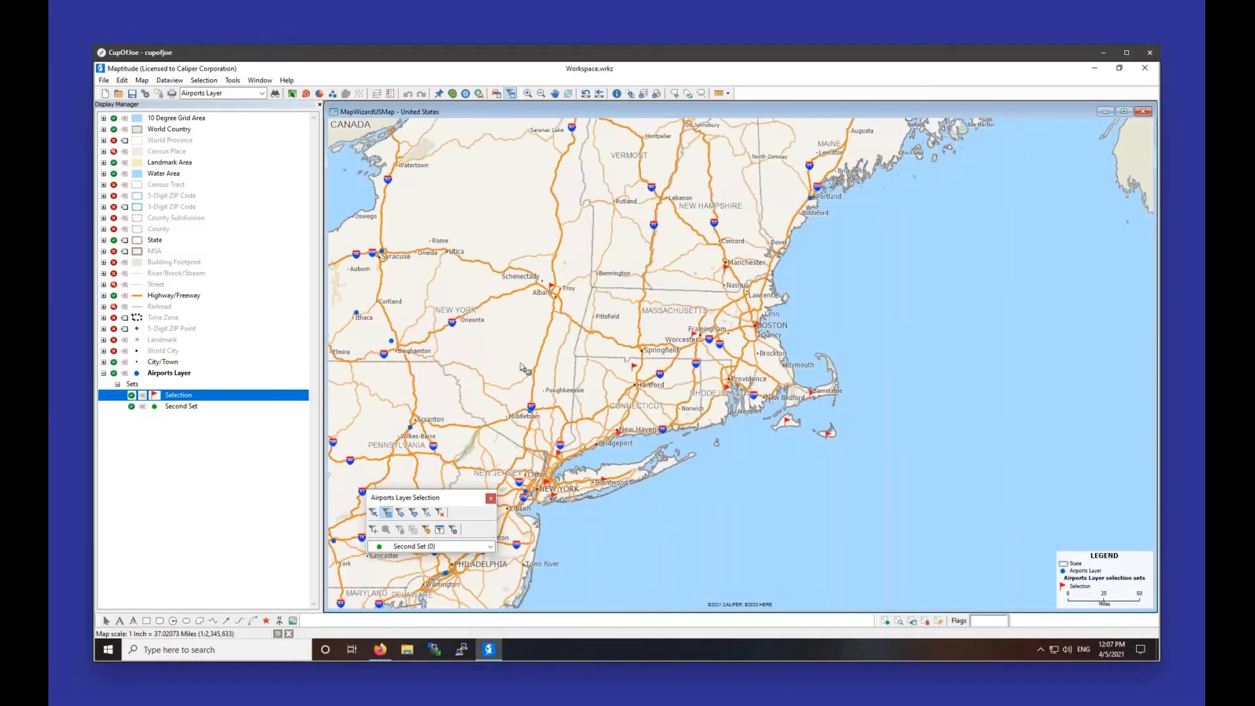
drag(500, 346, 680, 501)
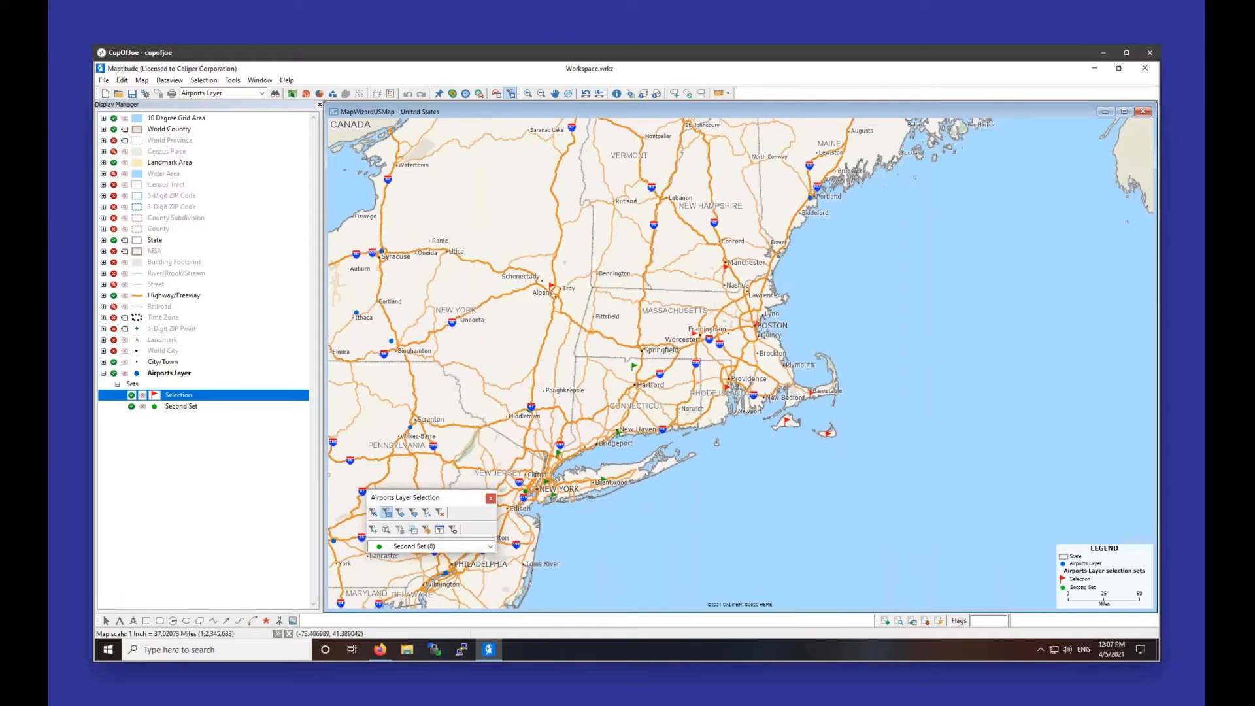
Step: Keep Second Set as the active selection set, highlight it in the layer list and zoom the map to its airports
click(425, 547)
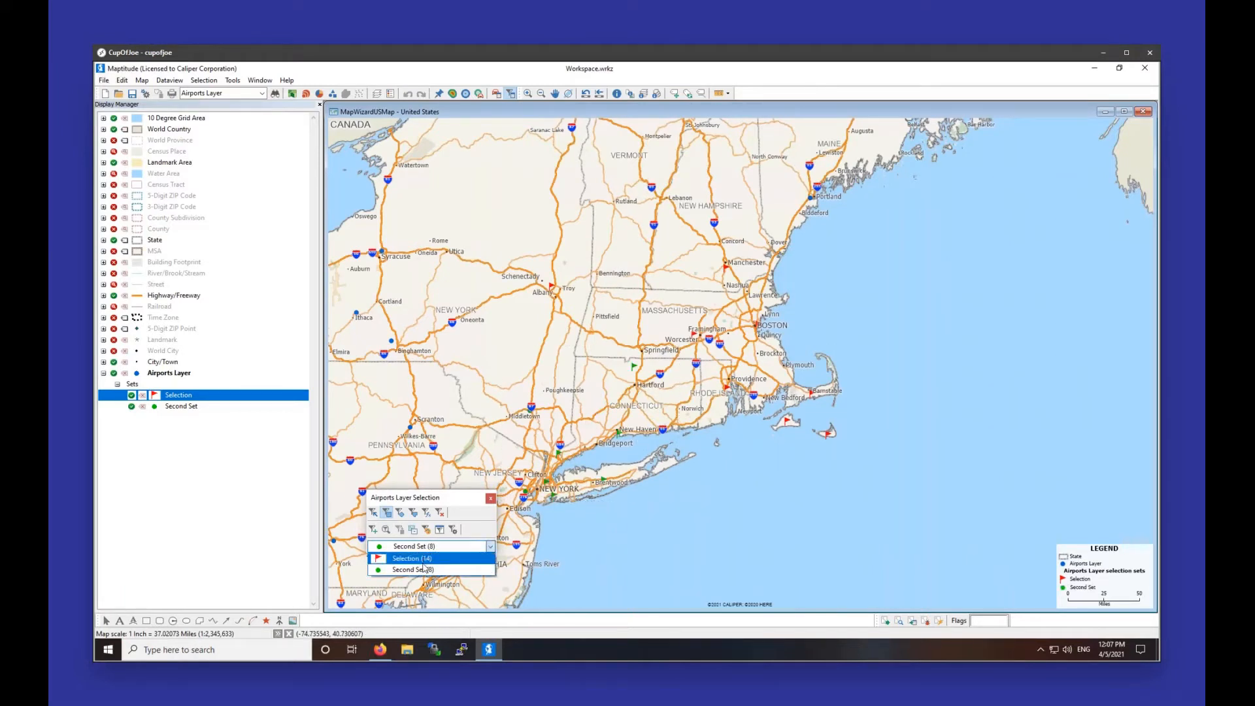
click(419, 570)
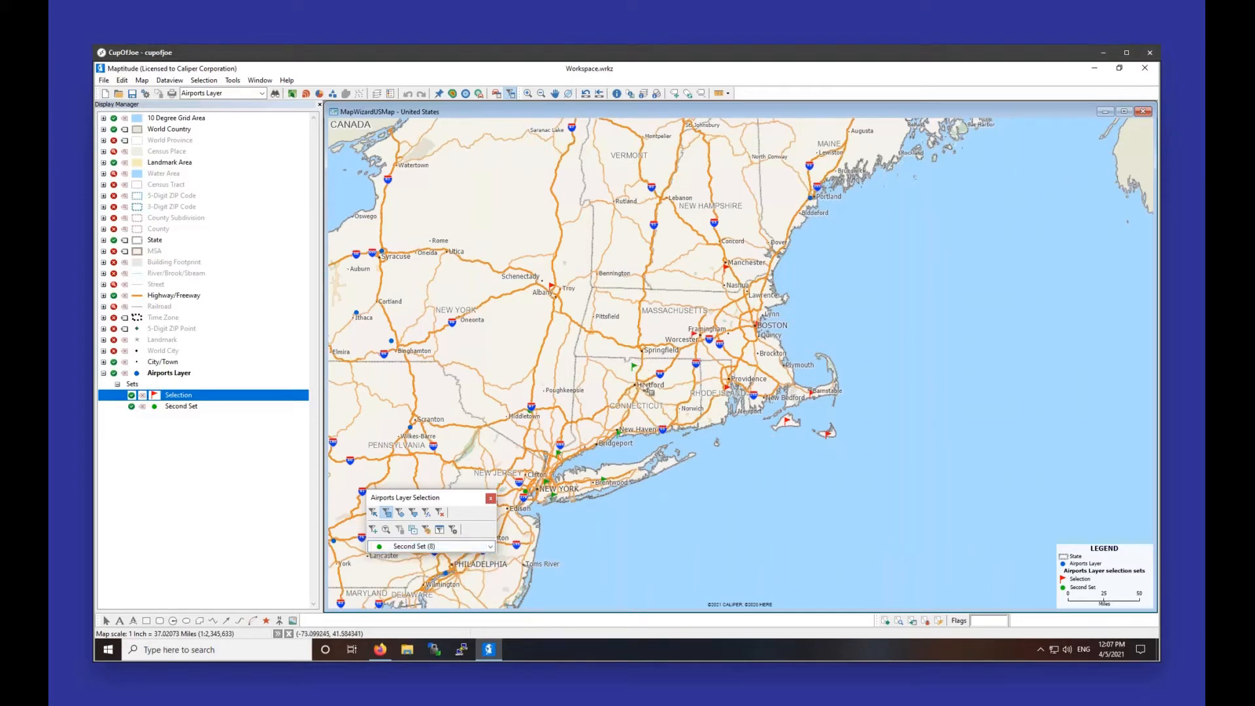
click(179, 407)
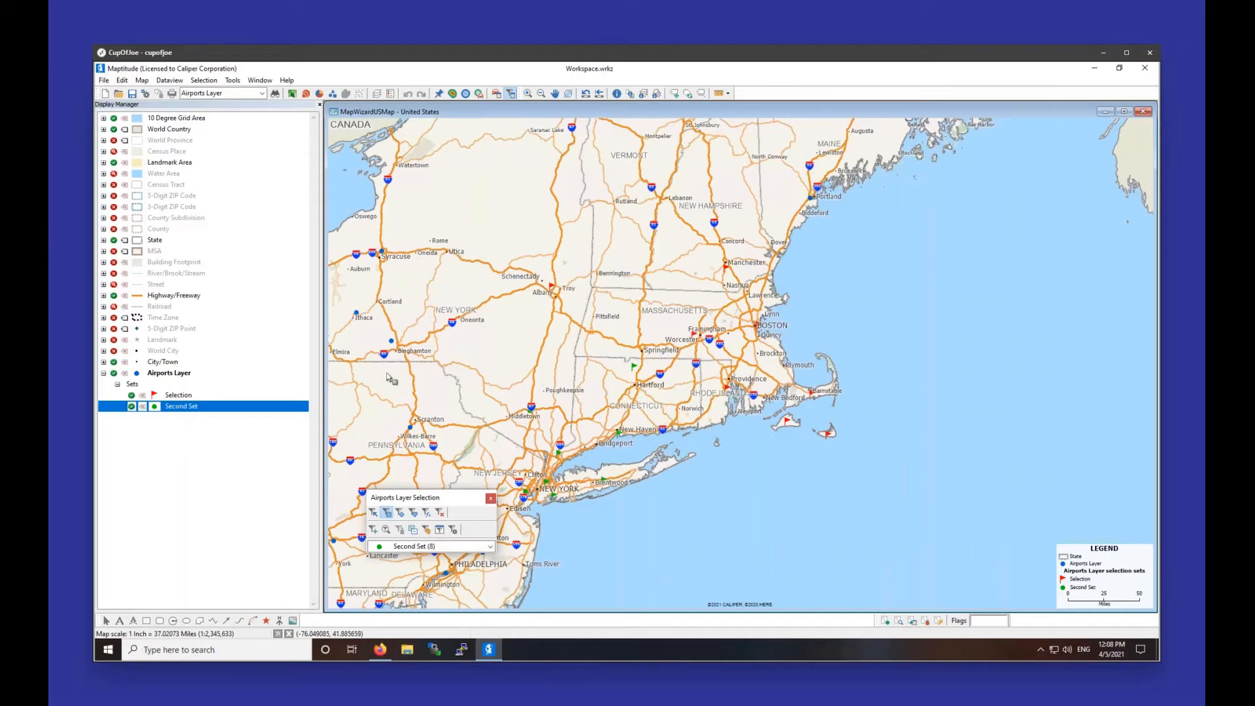
click(387, 531)
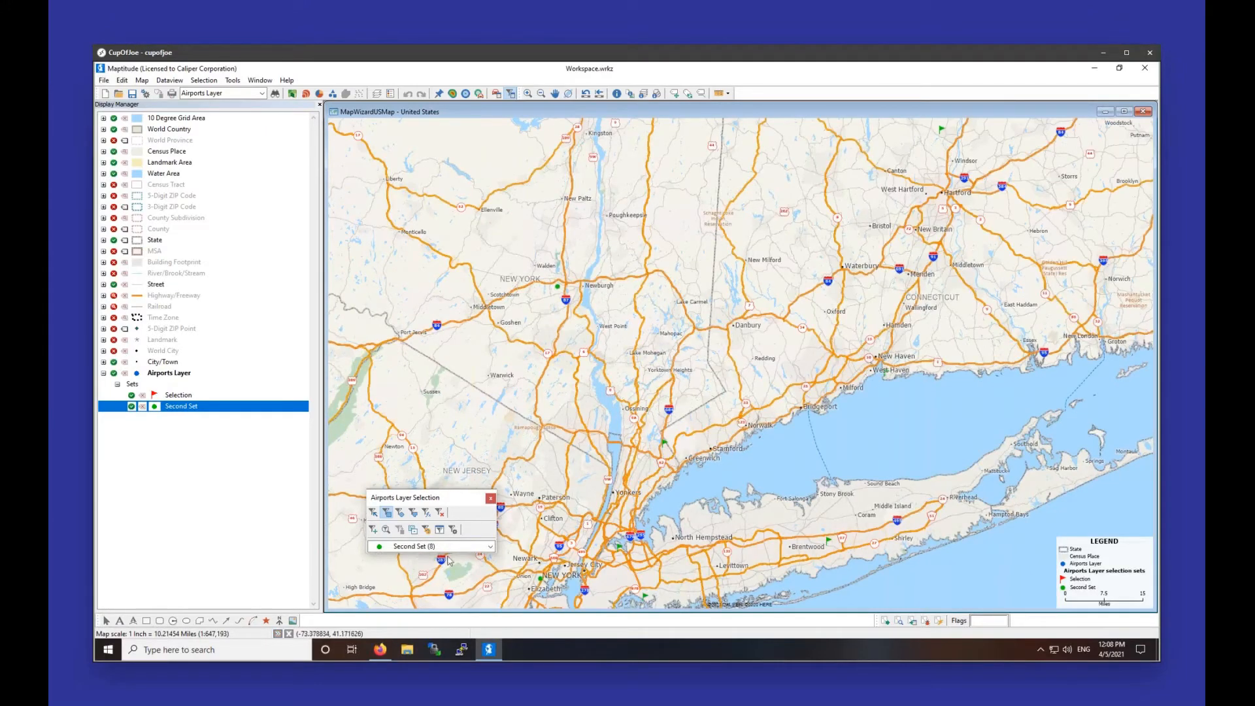
Step: Show only the Second Set airports on the map for a look across the Northeast, and restore the display of all airports and sets
click(410, 546)
click(410, 570)
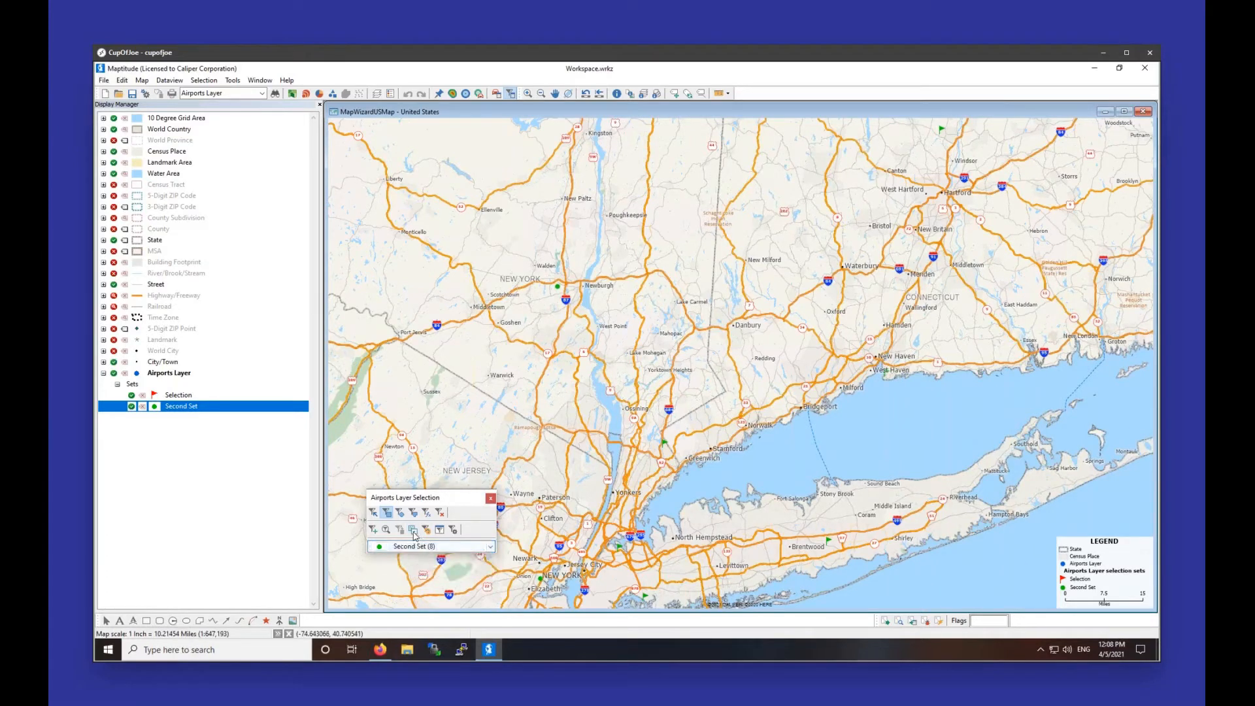
click(414, 535)
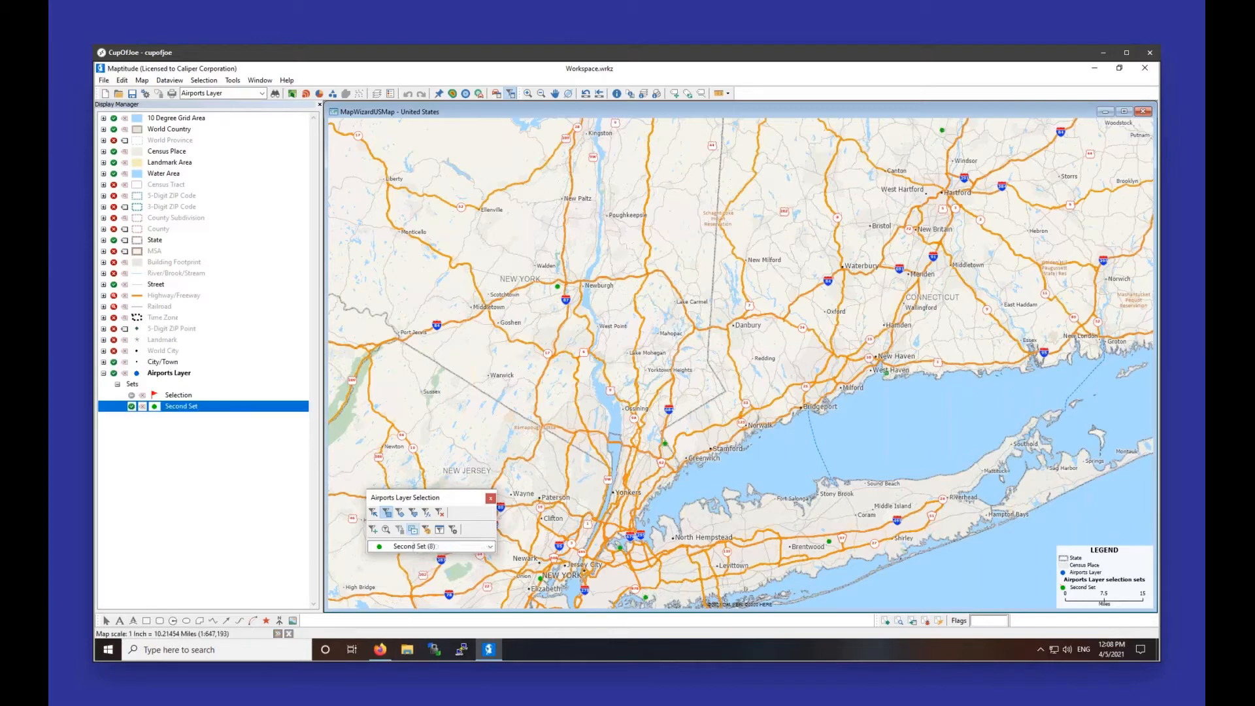
scroll(758, 457, down, 3)
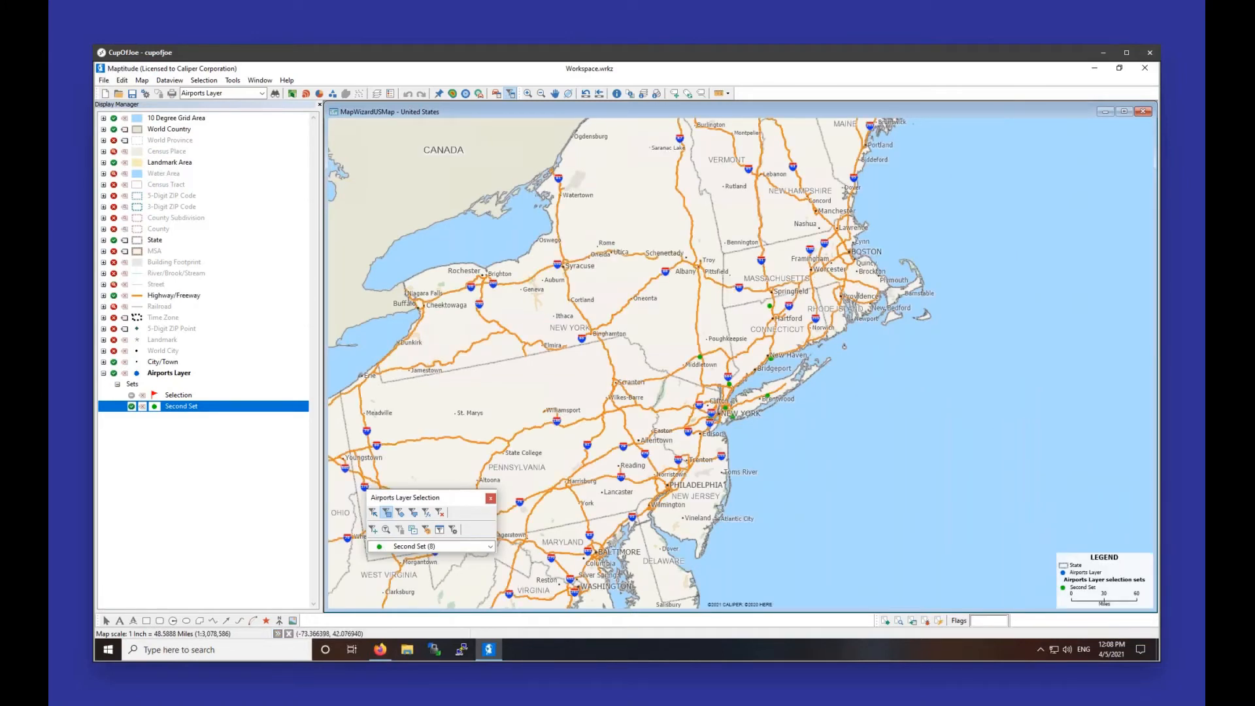
click(412, 530)
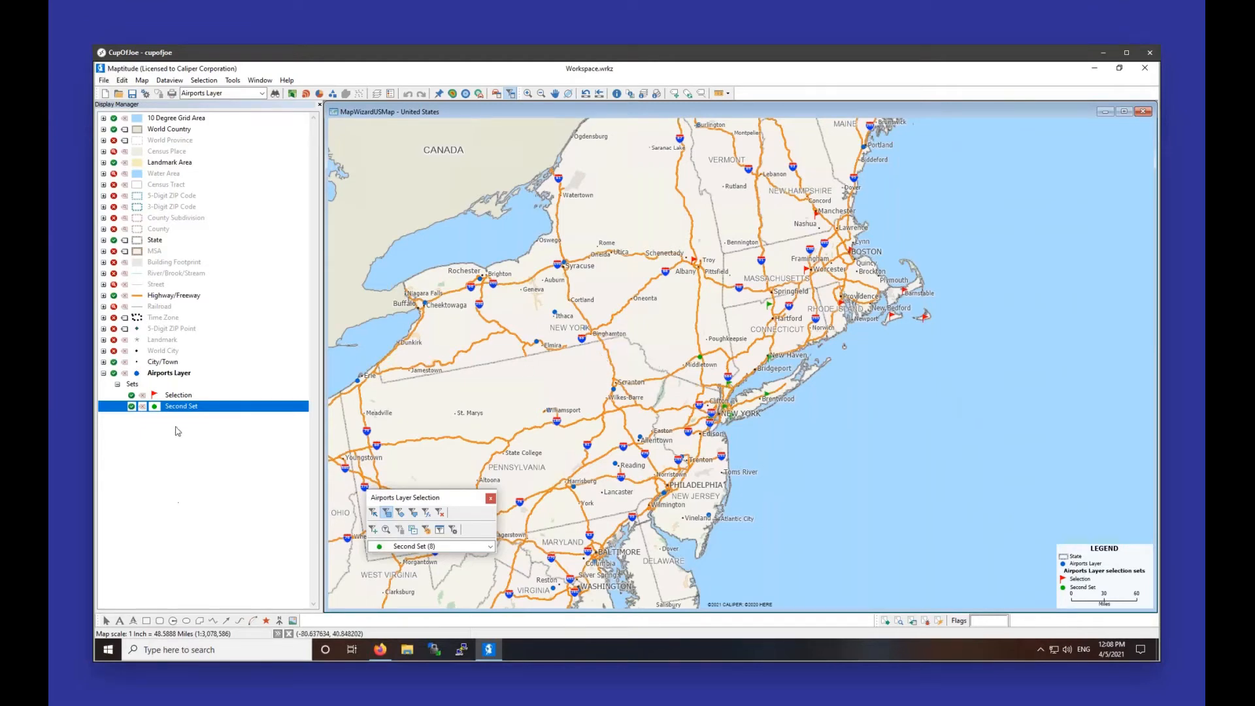
Step: Open a dataview of the Second Set airports, look at the export options available for it and close the dataview
right_click(185, 407)
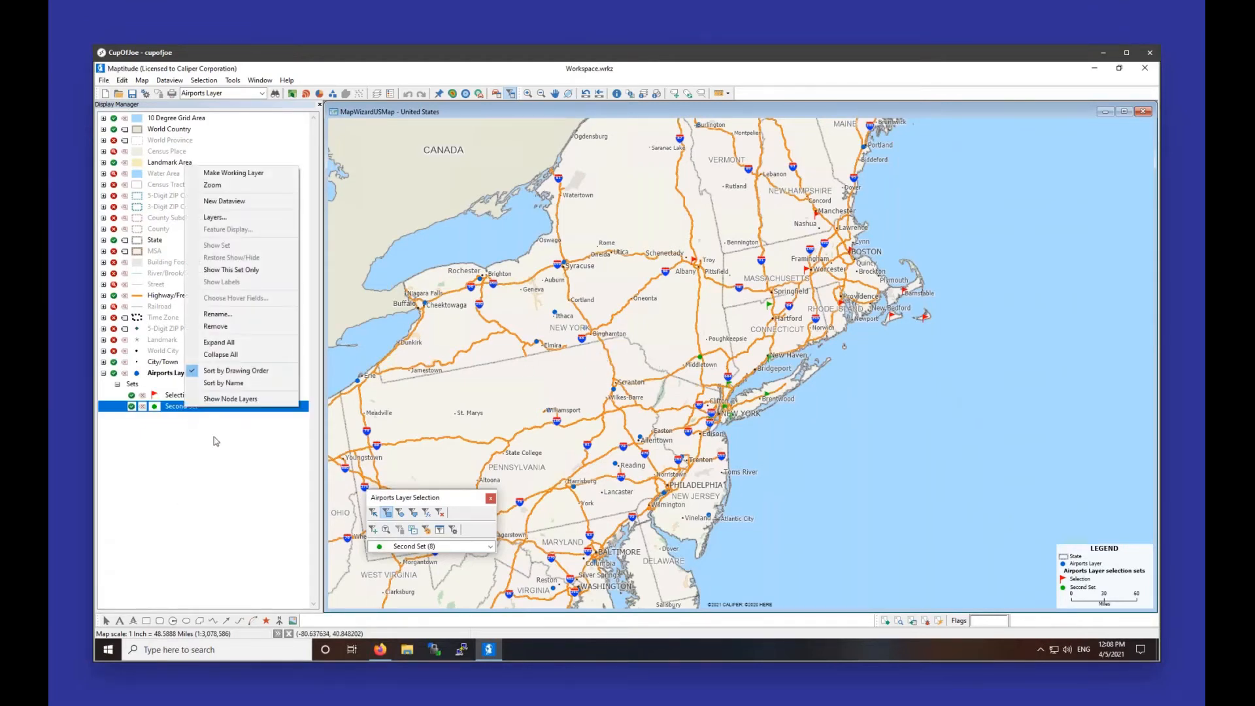
click(224, 200)
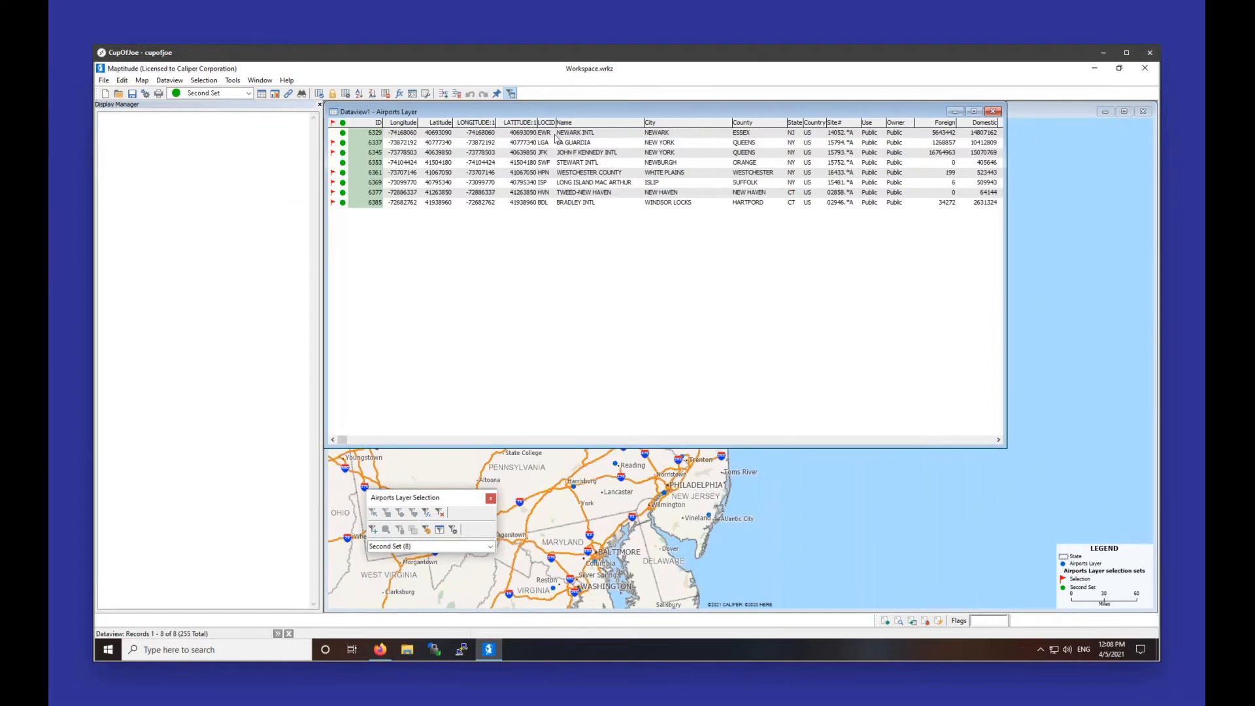
drag(546, 112, 598, 208)
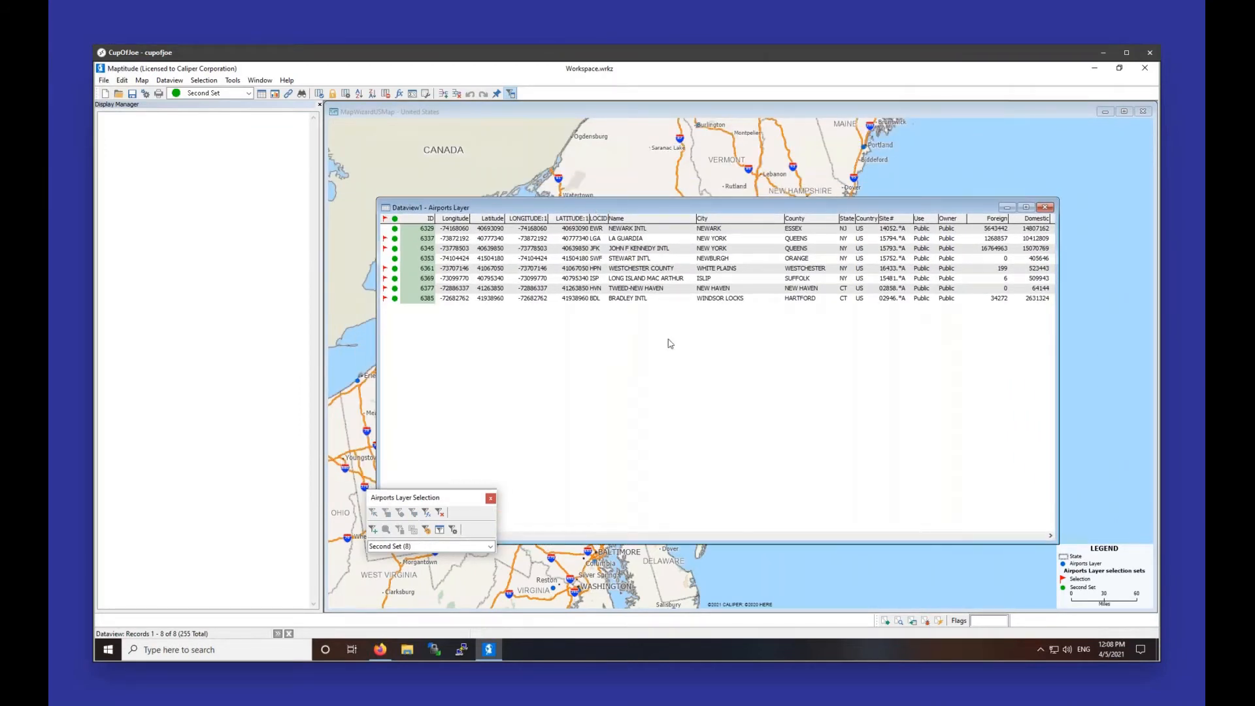
click(104, 80)
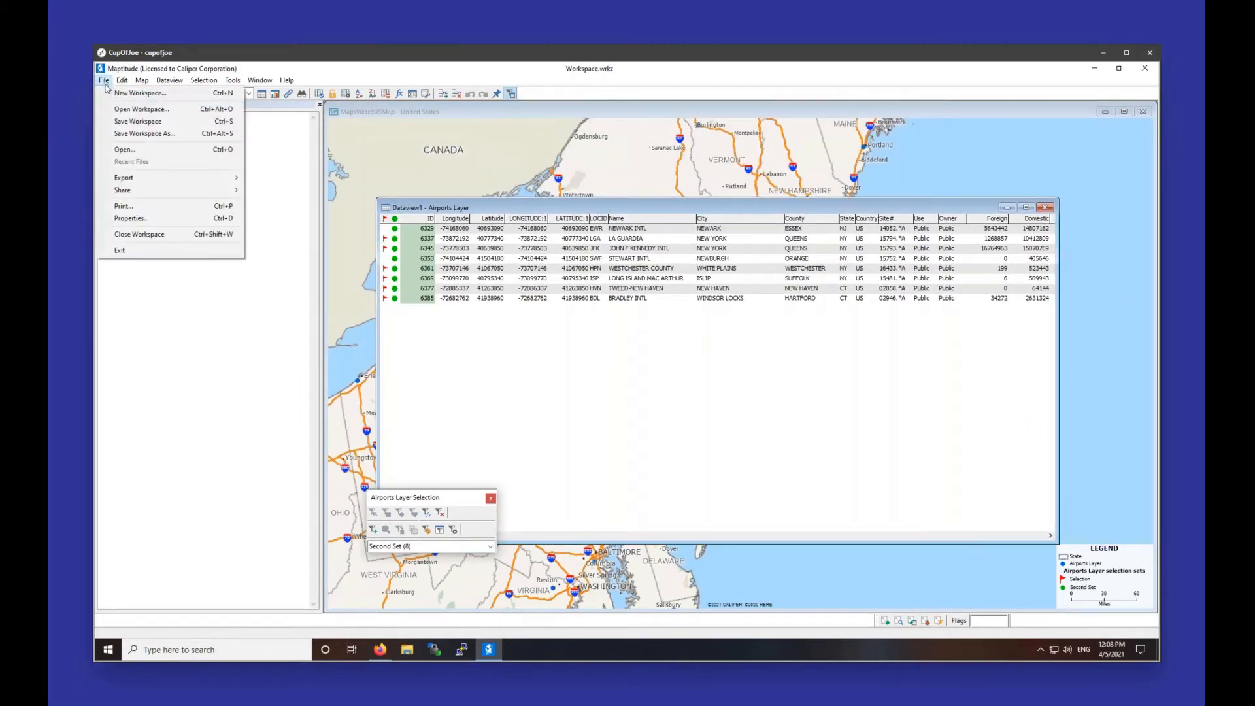
mouse_move(124, 177)
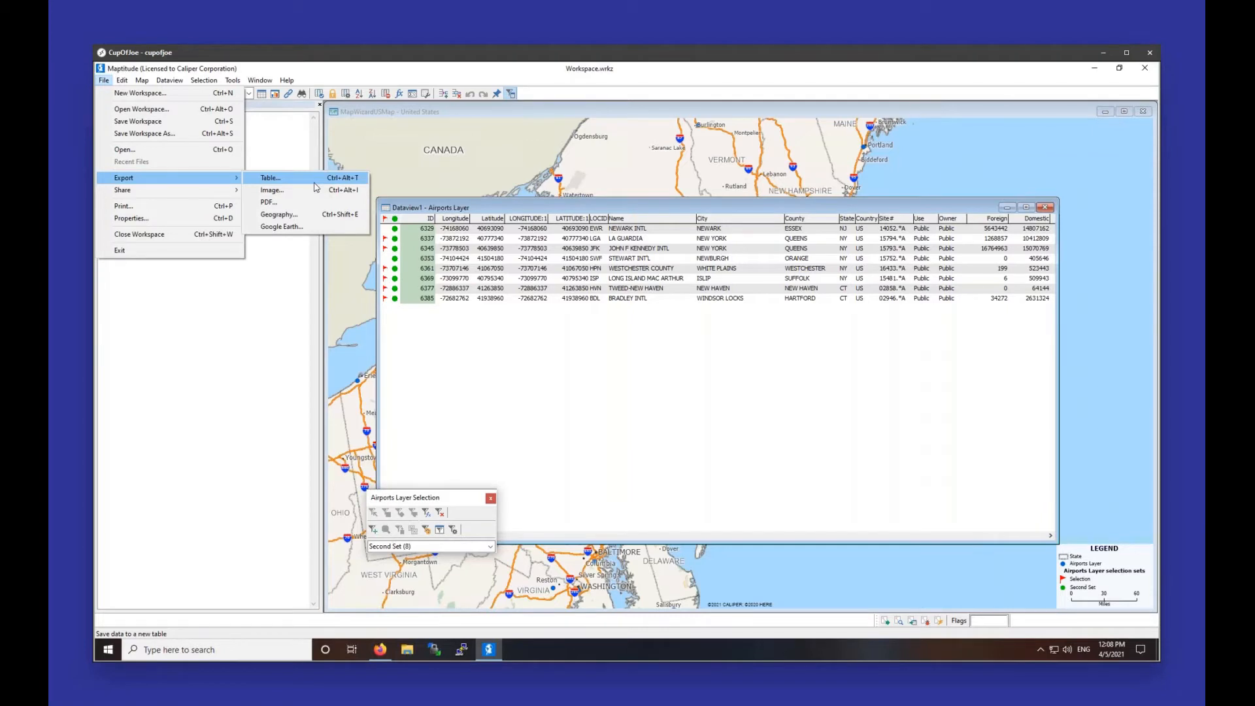
click(678, 401)
click(1047, 208)
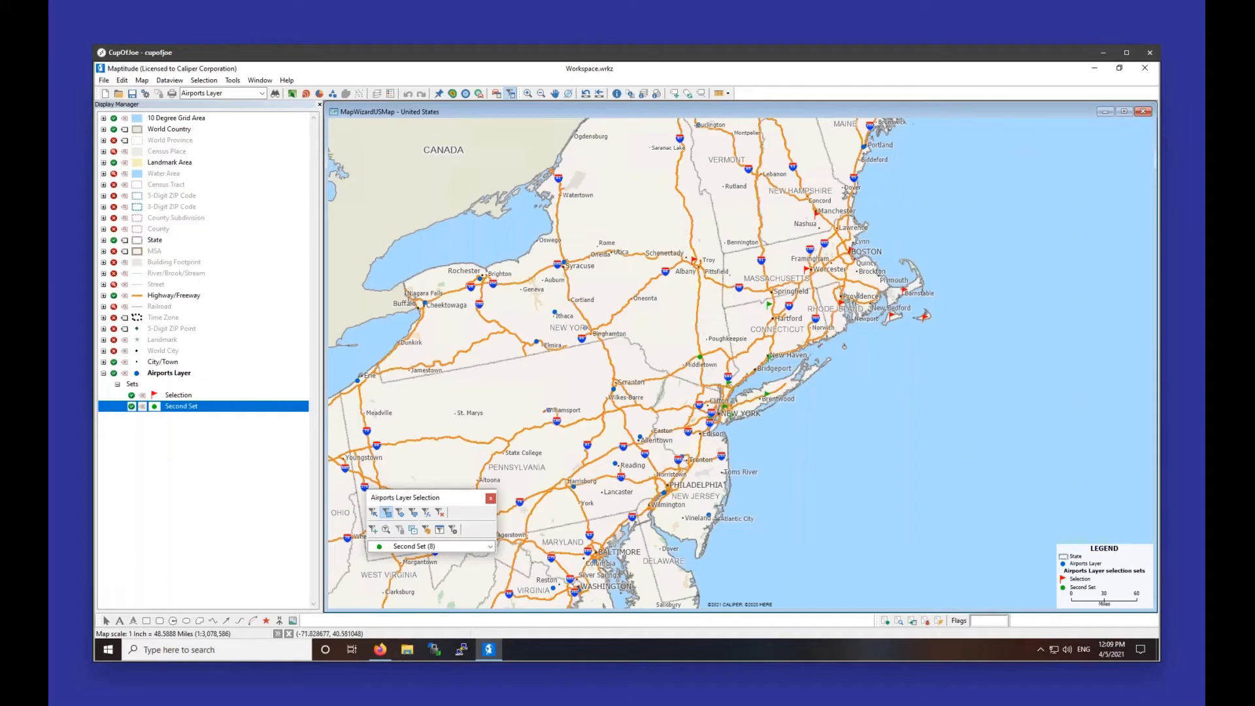
Step: Clear the airports from both Second Set and Selection, leaving Selection as the active set
click(440, 513)
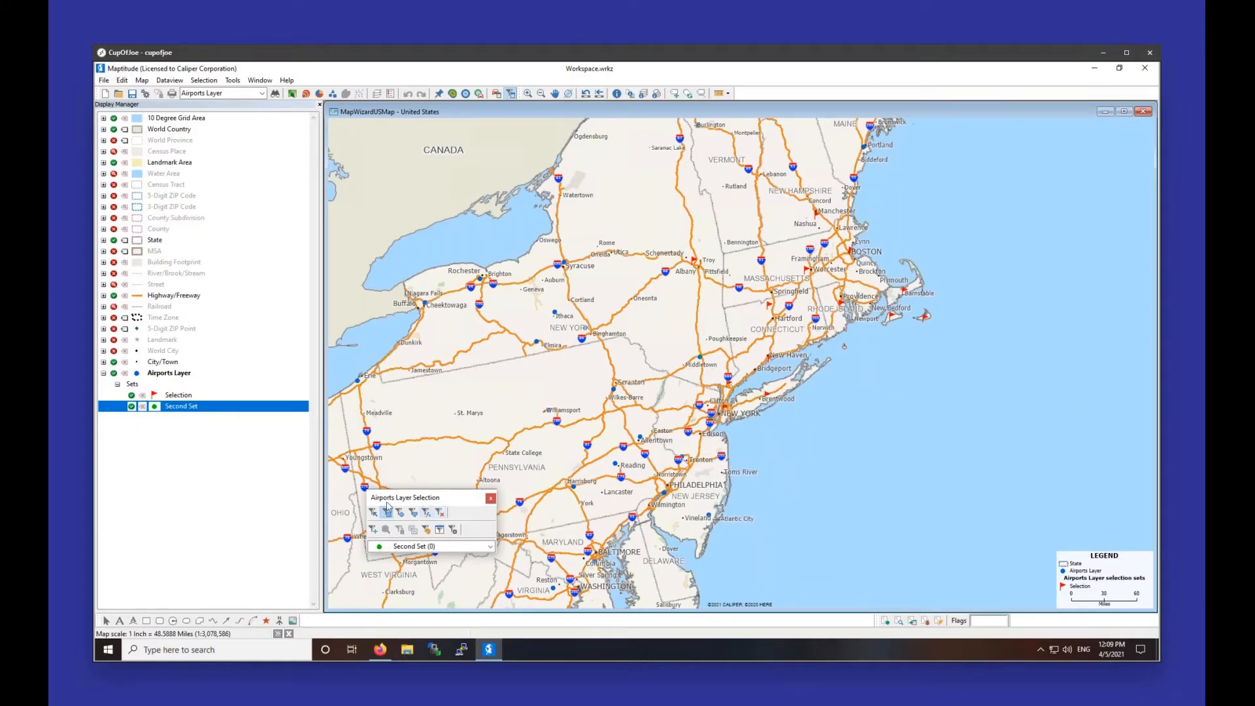
click(407, 547)
click(405, 559)
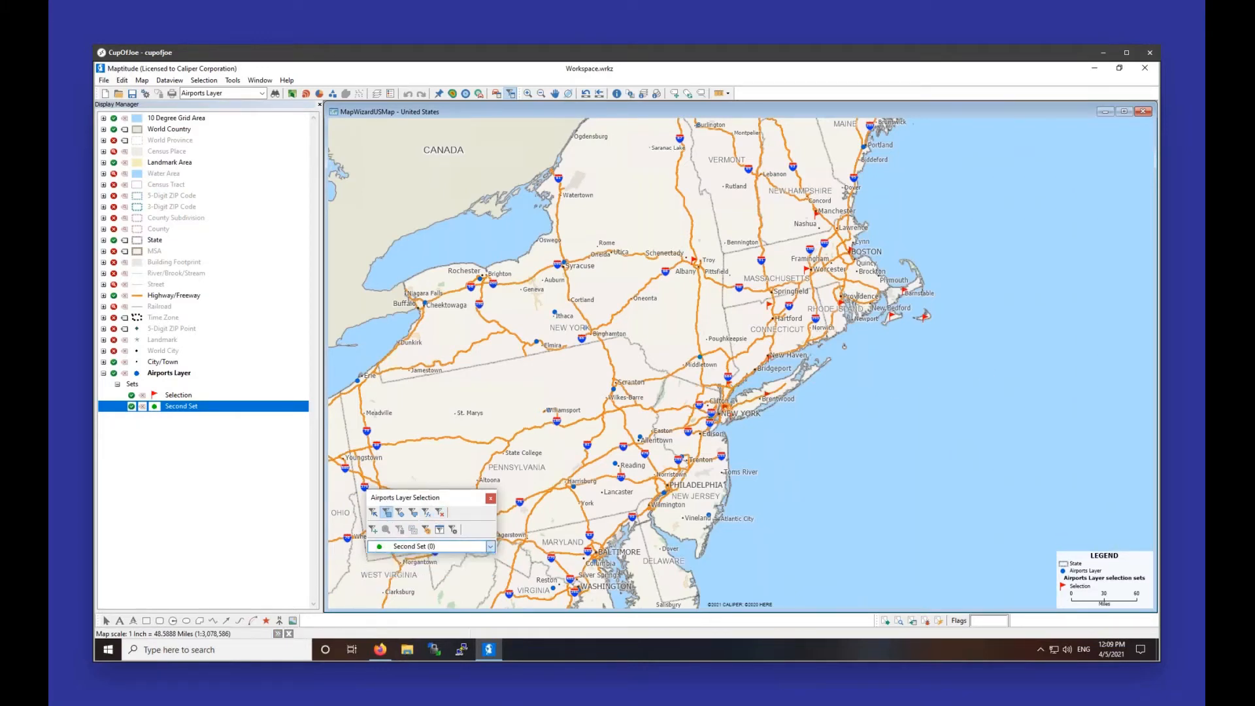
click(441, 515)
drag(441, 498, 435, 423)
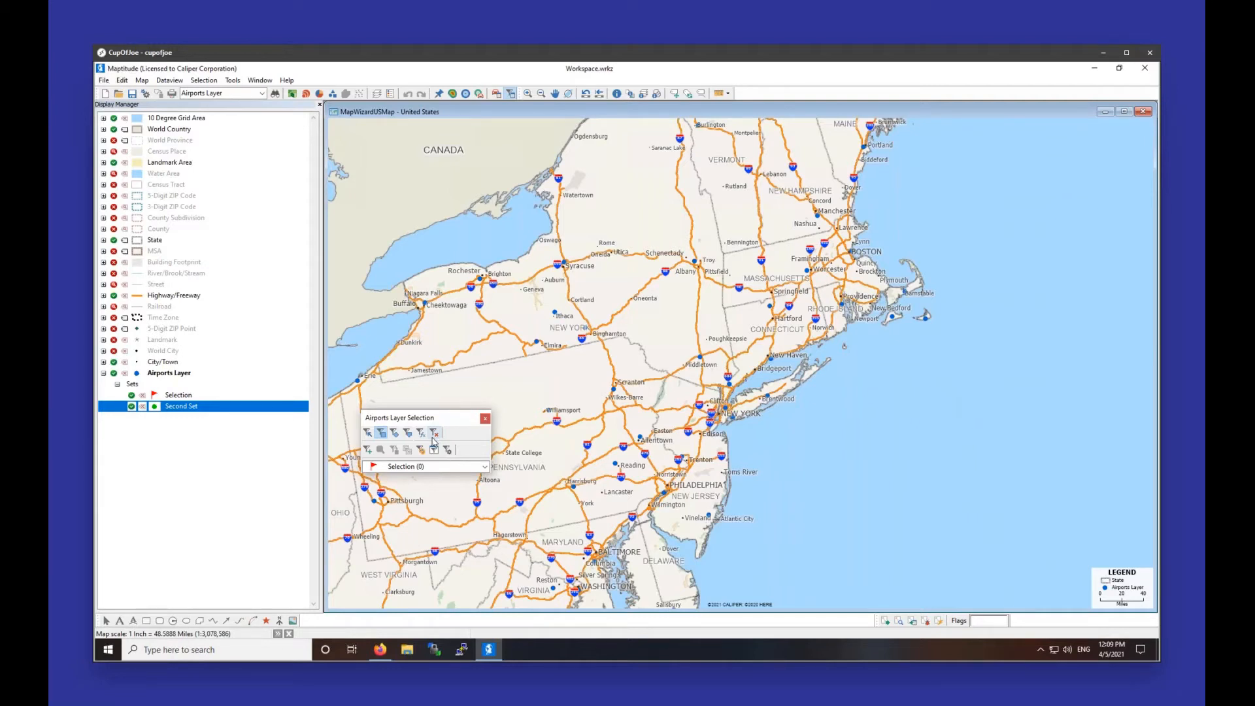
Step: Show the set navigation tools and running total field for the selection toolbox, and choose Domestic as the field to total
click(449, 451)
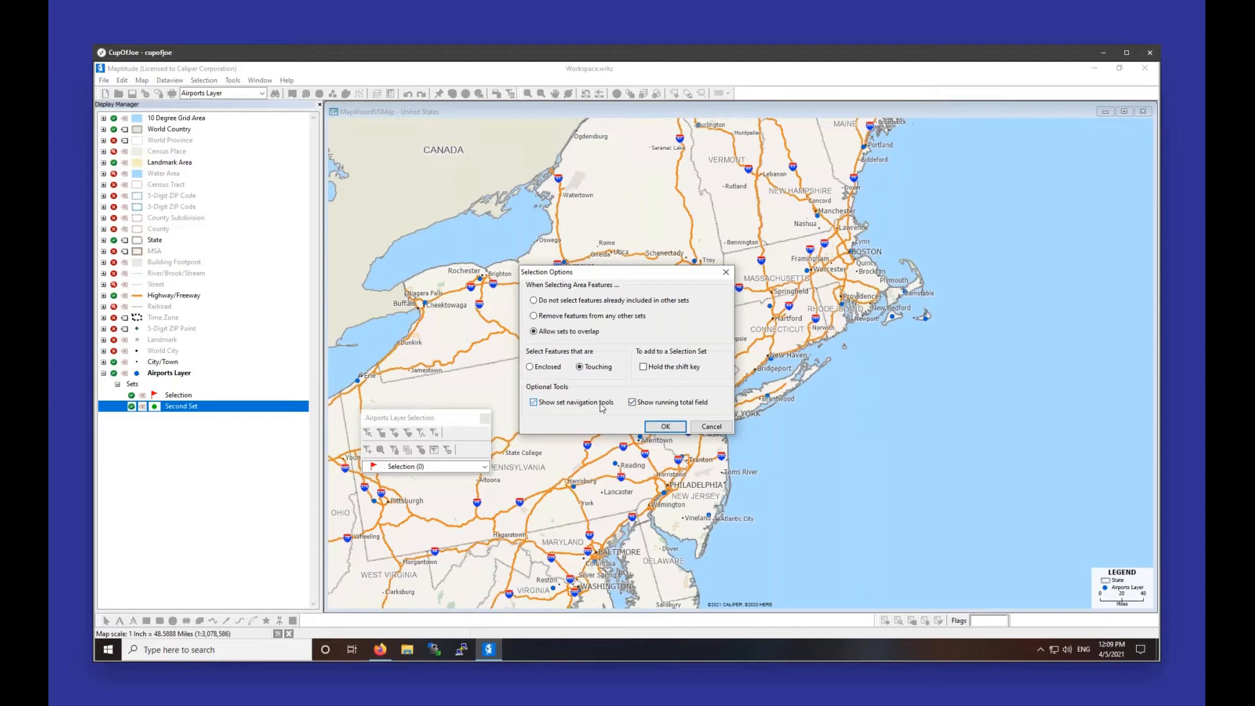
click(661, 427)
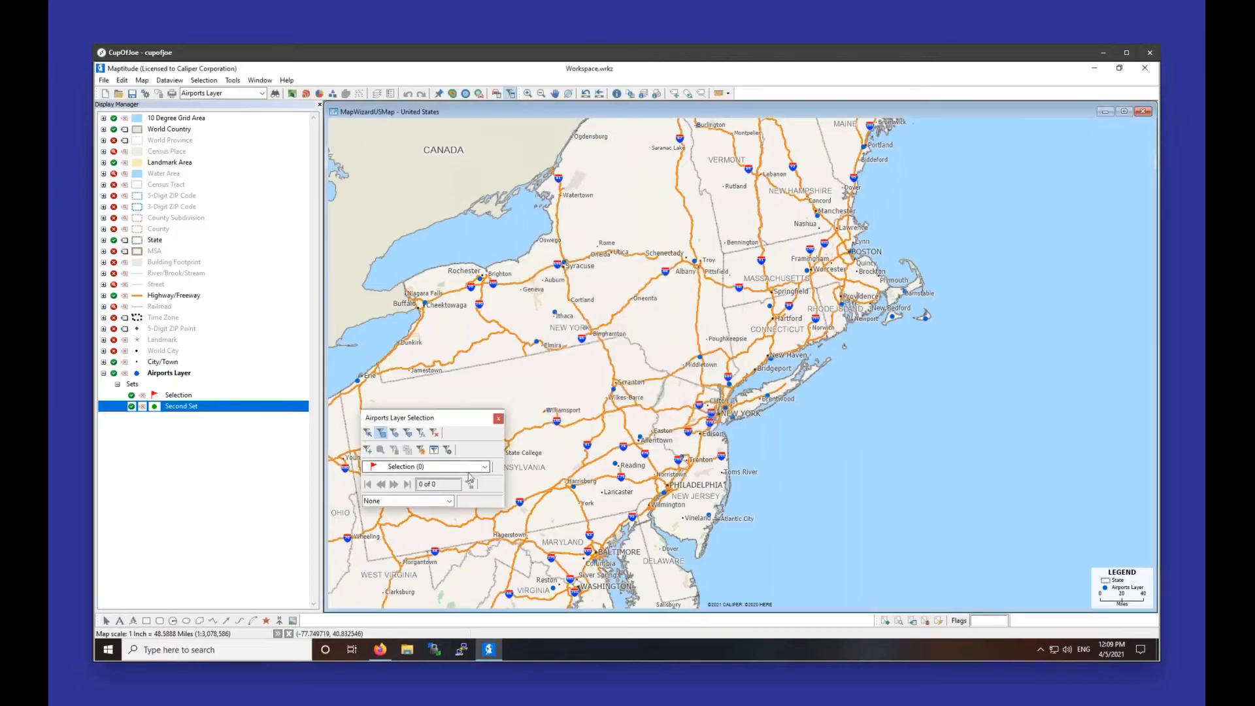
click(421, 501)
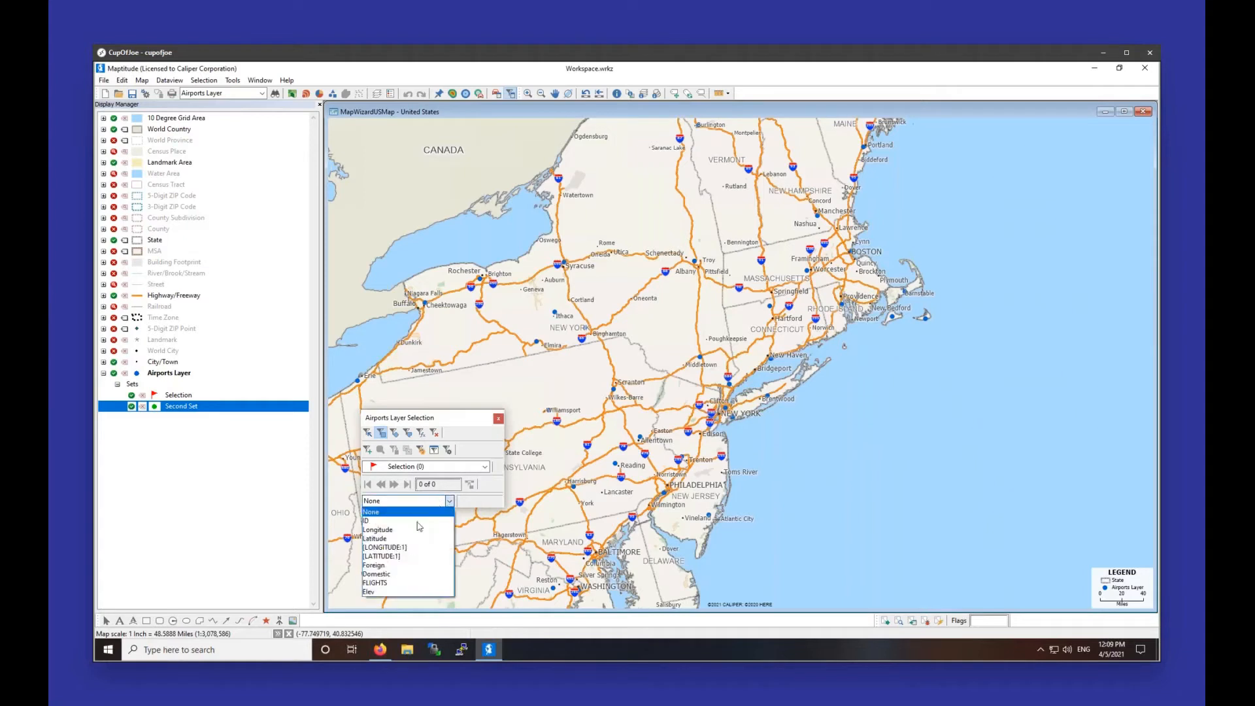
click(390, 566)
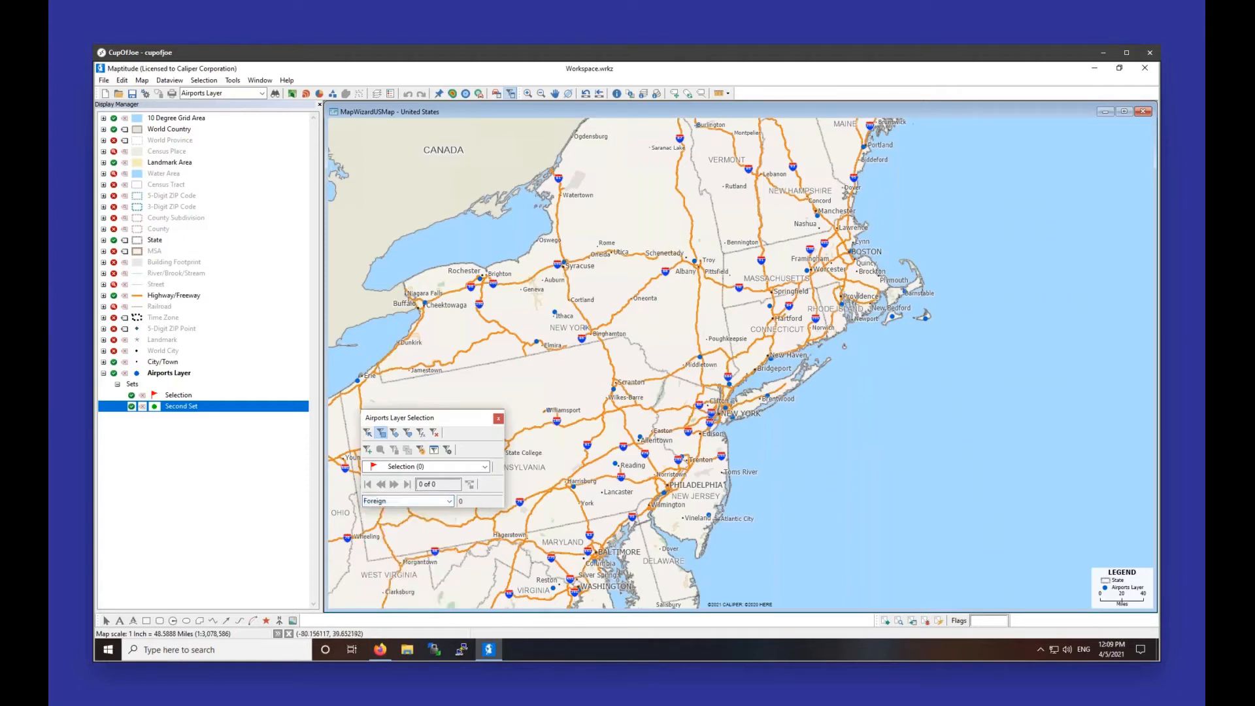
click(449, 501)
click(425, 574)
Step: Build Selection by pointing at eleven individual airports from Worcester, Boston, Providence and Cape Cod to New Haven and New York City
click(855, 259)
click(789, 310)
click(843, 297)
click(770, 305)
click(909, 292)
click(893, 318)
shift+click(924, 317)
shift+click(770, 359)
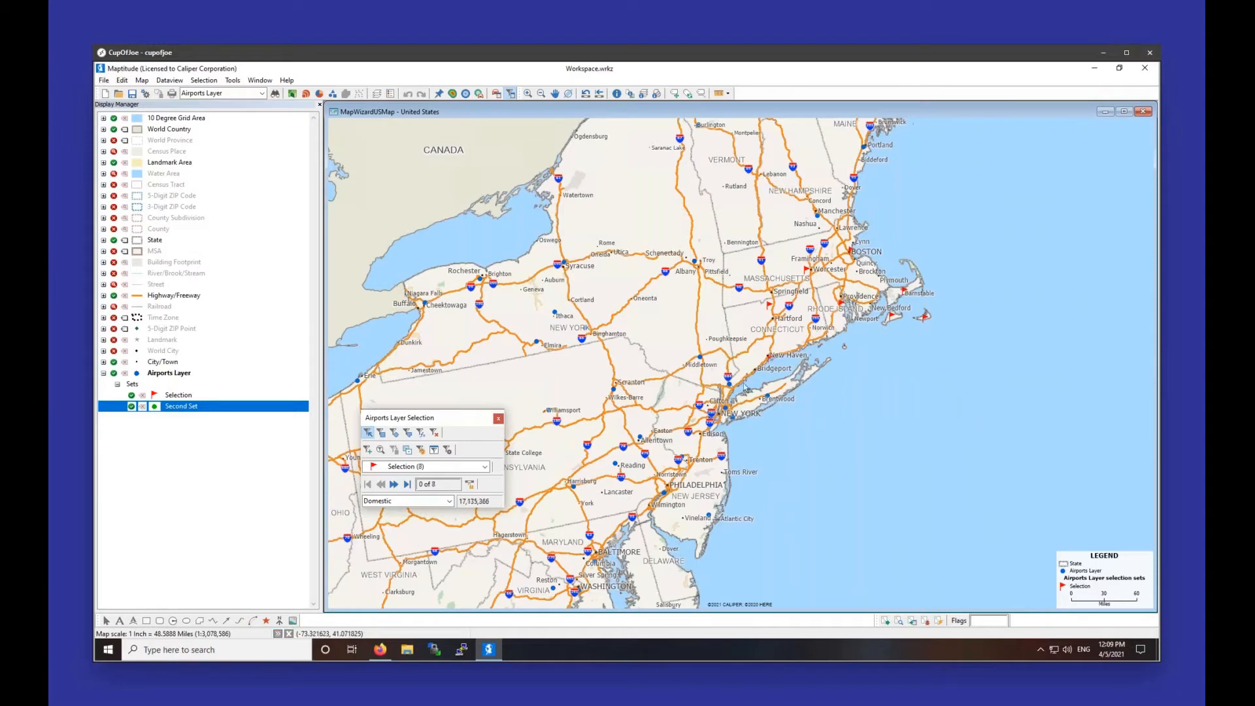
shift+click(729, 385)
shift+click(725, 408)
shift+click(733, 416)
Step: Step through the first five airports in Selection, and jump to the first and last airports of the set
click(394, 485)
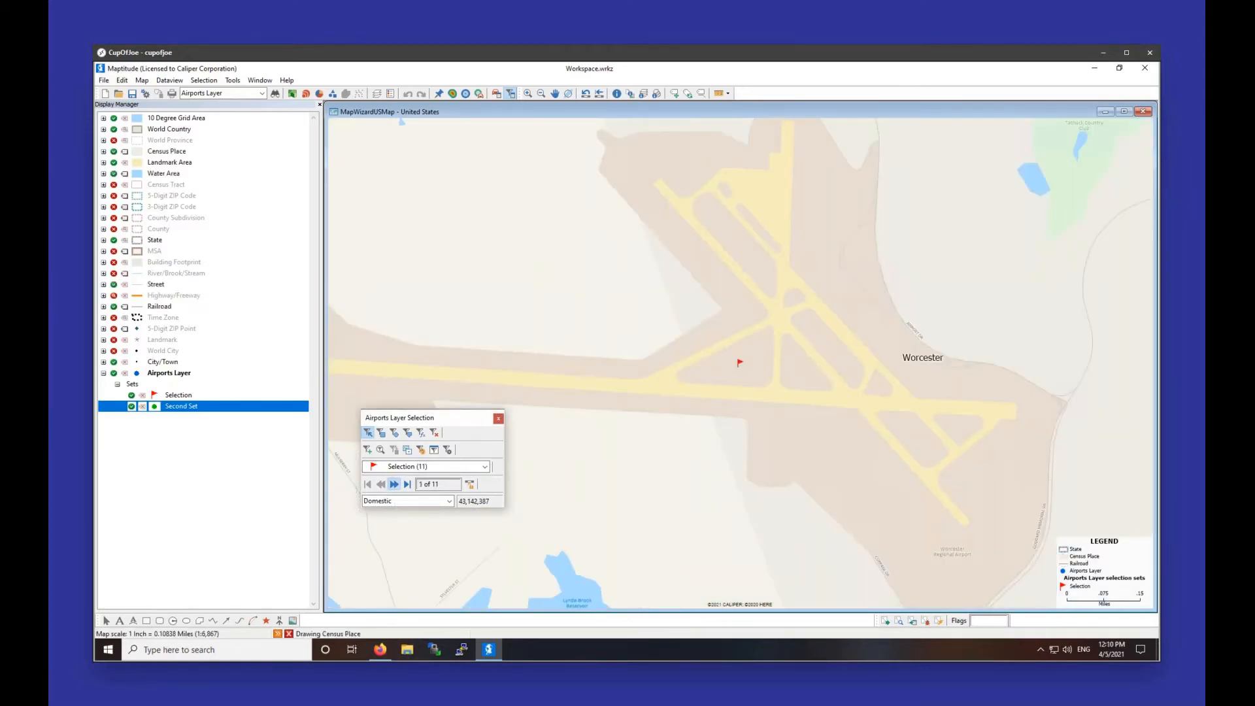
click(394, 485)
click(393, 485)
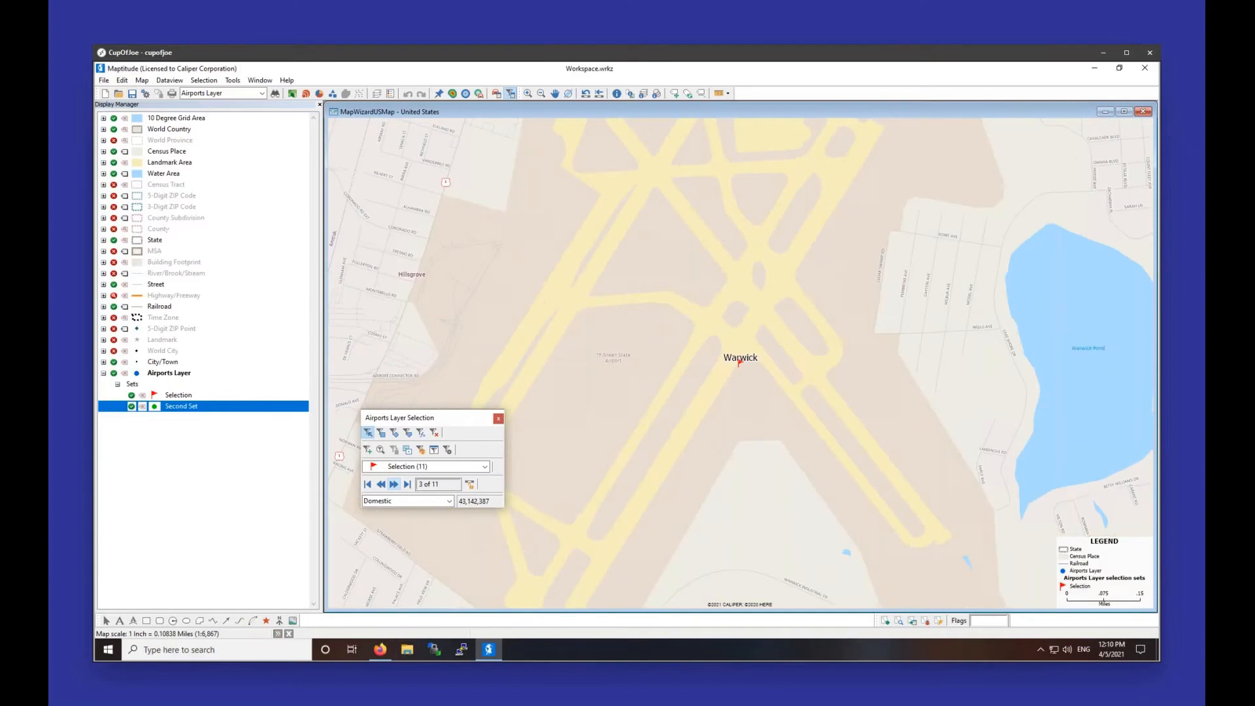
click(394, 484)
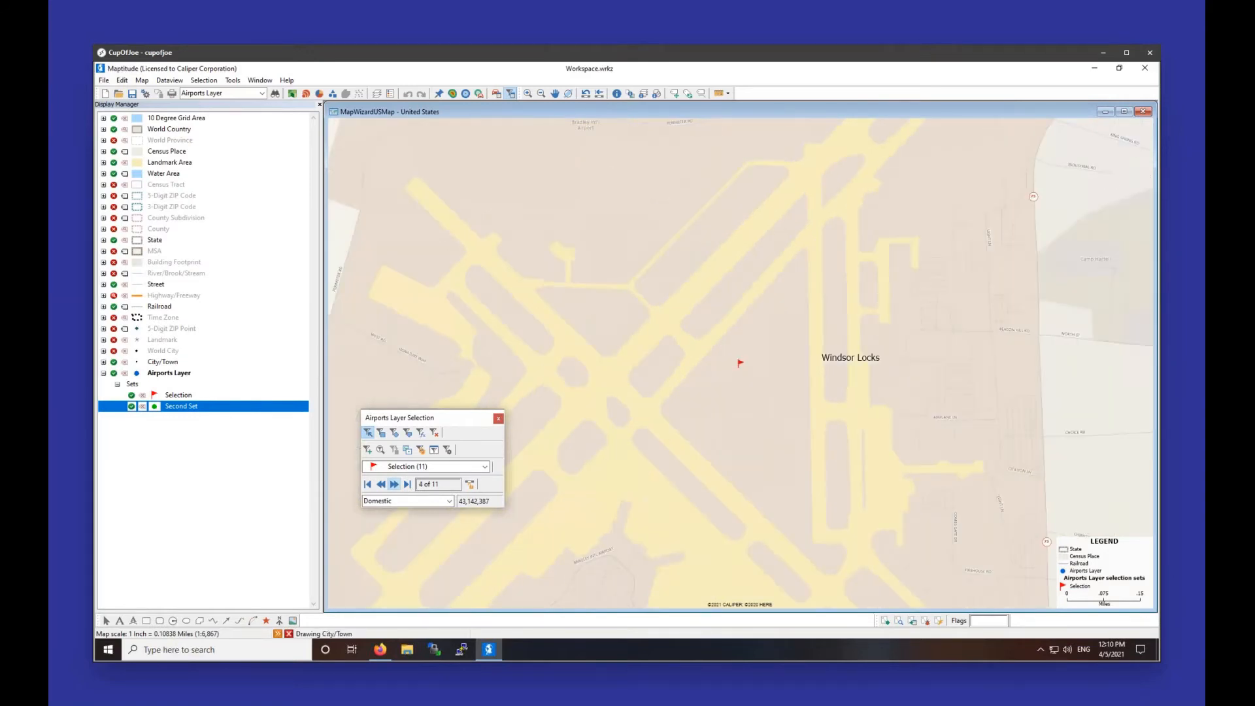
click(394, 485)
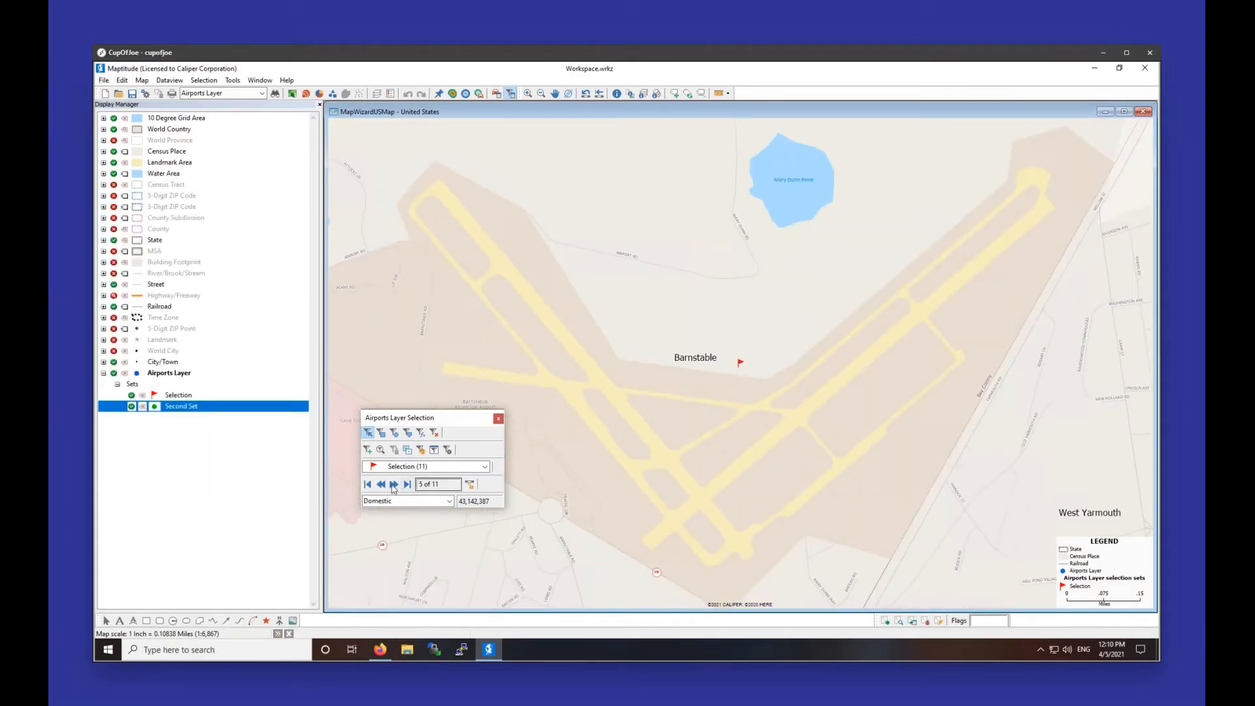
click(367, 484)
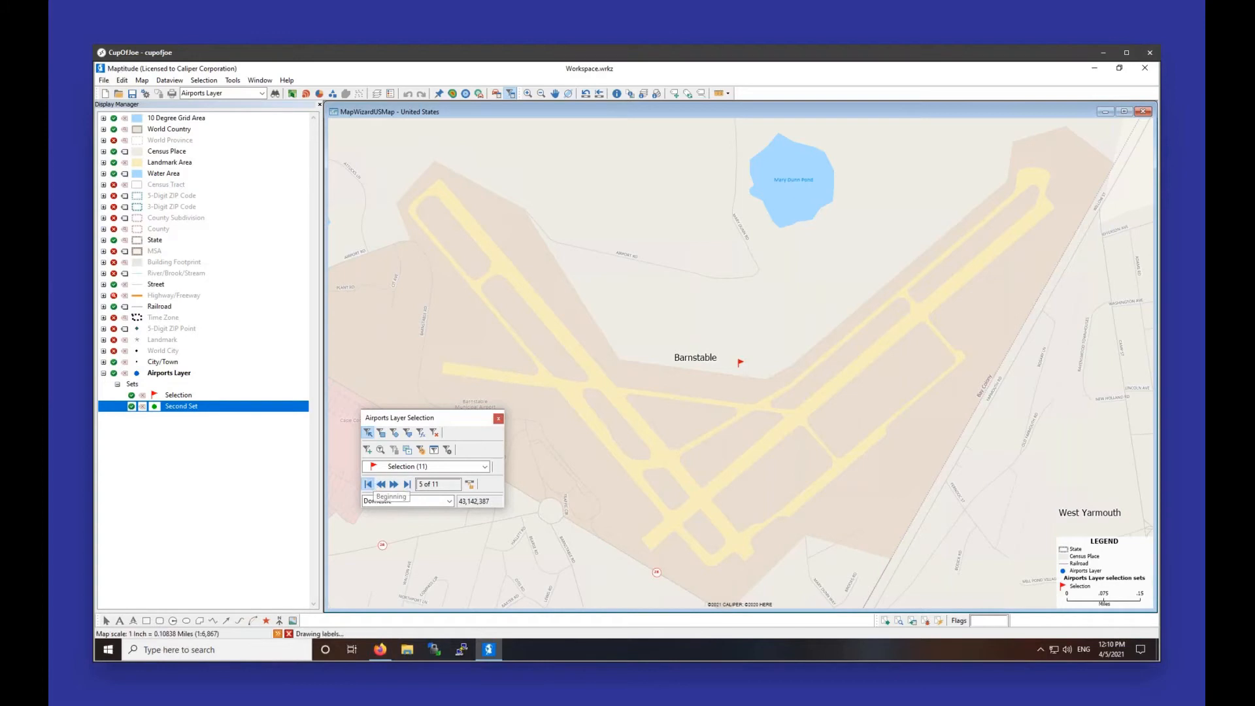
click(406, 484)
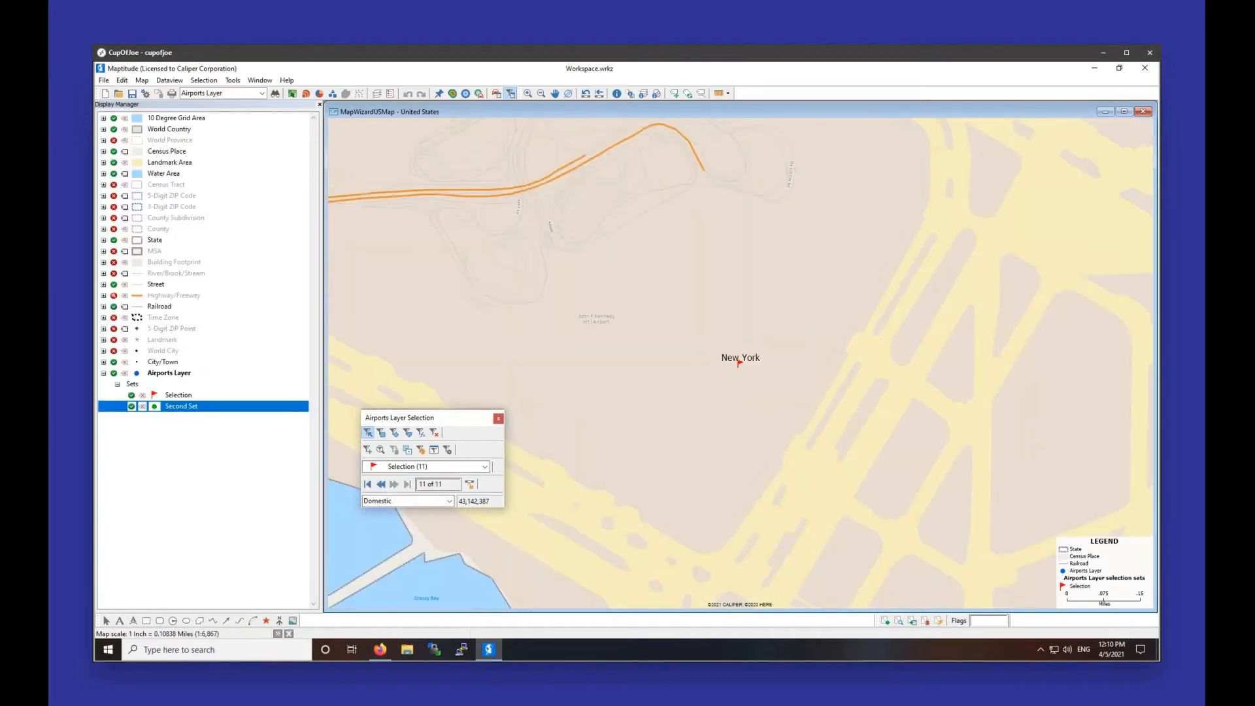
Step: Step backward through three airports in Selection, starting from the last airport of the set
click(381, 485)
click(381, 485)
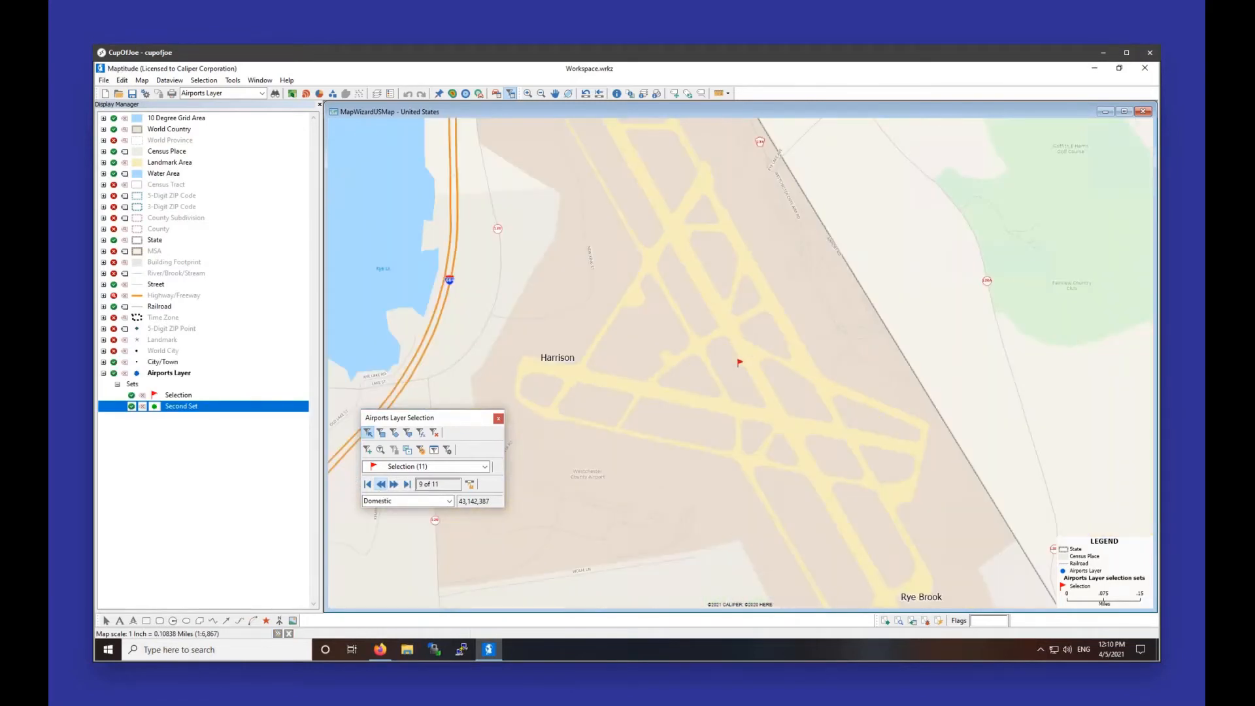
click(381, 485)
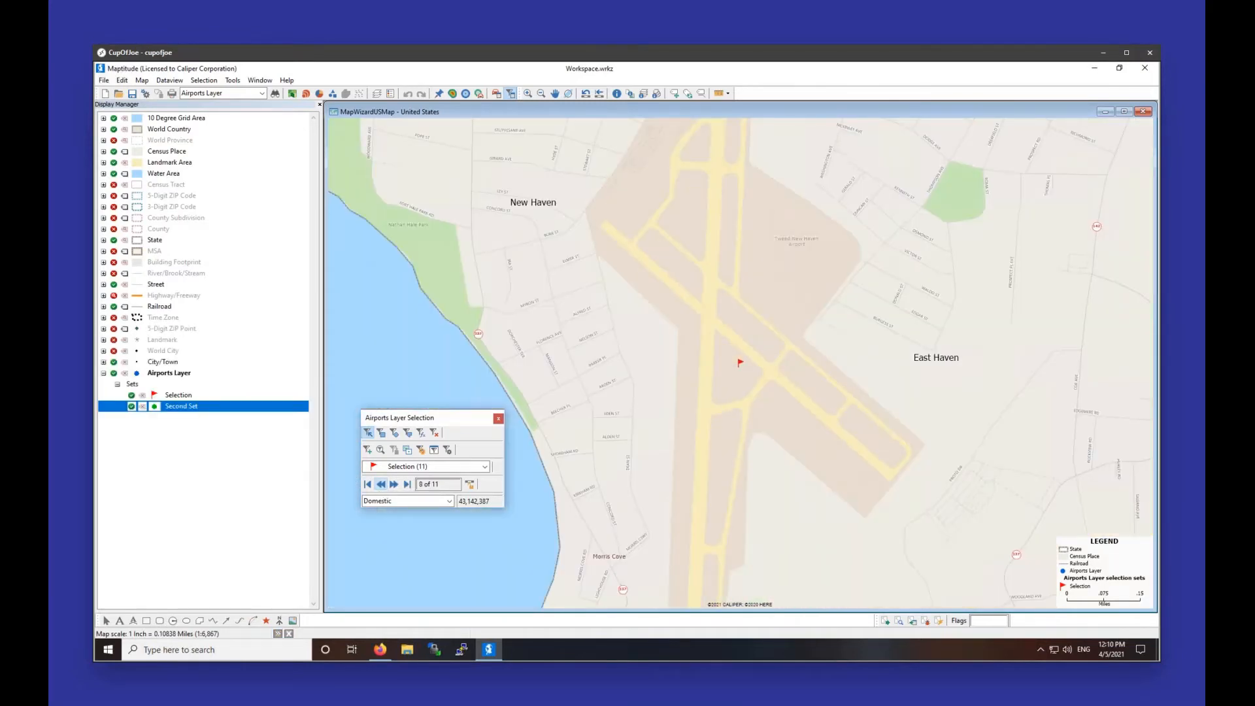
Step: Clear all airports from Selection and remove Second Set from the Airports Layer's selection sets
click(434, 433)
right_click(168, 405)
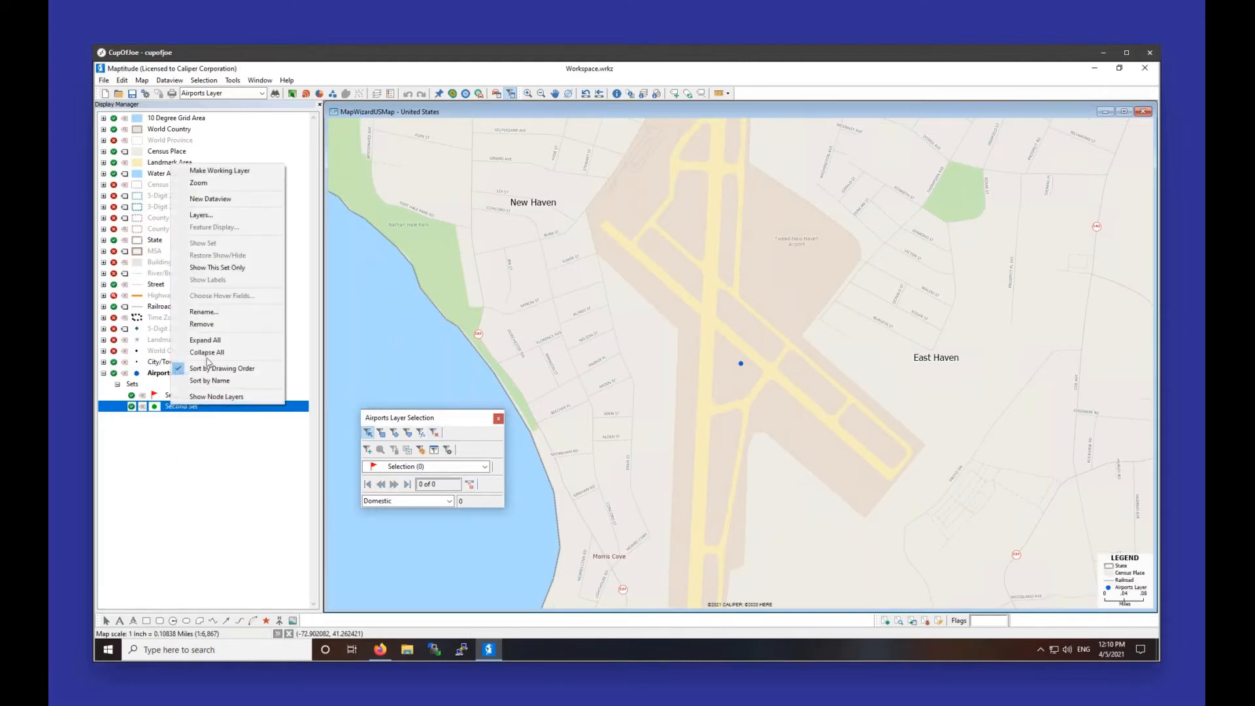
click(208, 324)
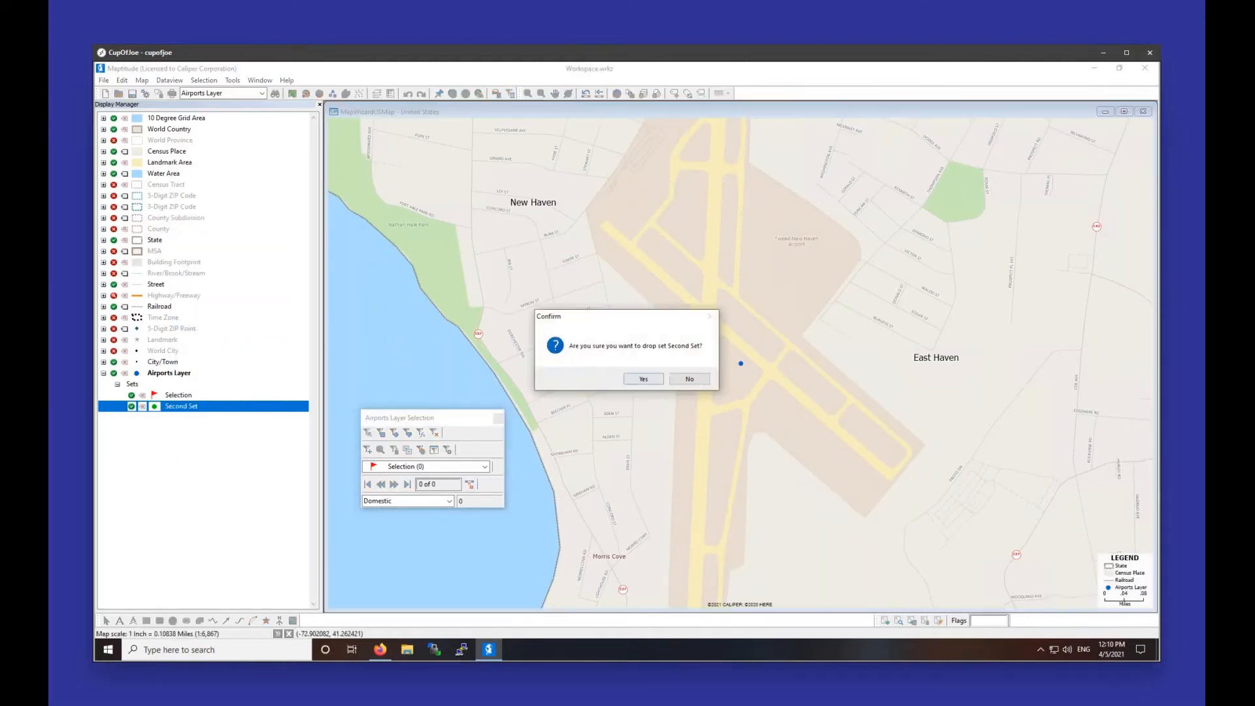
click(643, 379)
Step: Hide the set navigation tools and the running total field in the selection options
drag(415, 419, 410, 141)
click(443, 172)
click(565, 403)
click(668, 403)
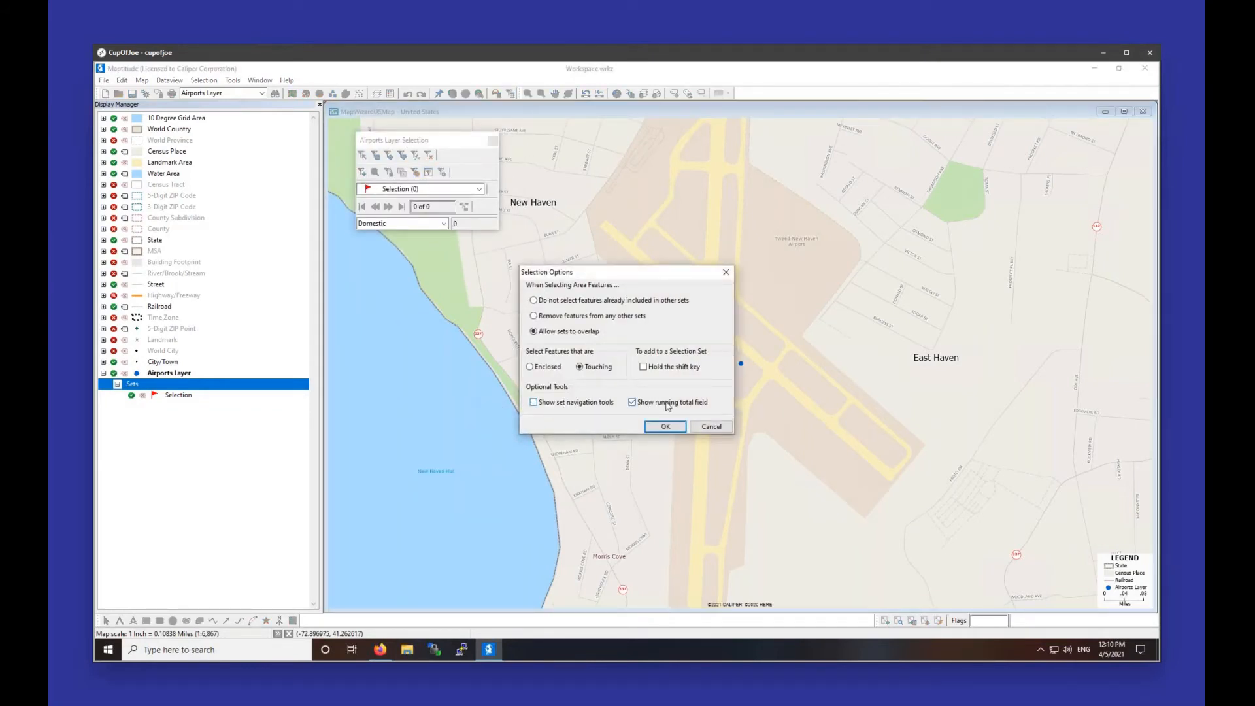
click(665, 427)
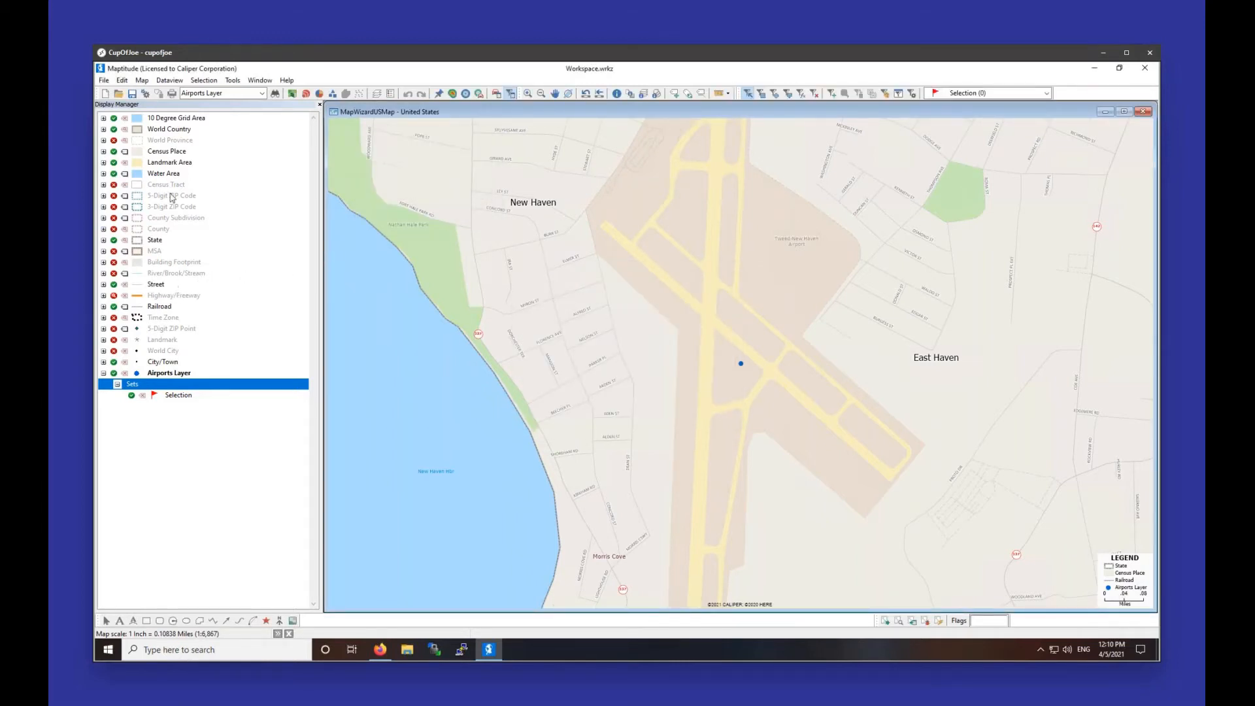
Step: Select by condition the Airports Layer records with FLIGHTS greater than 10 million, creating the set in Selection
right_click(167, 240)
click(197, 258)
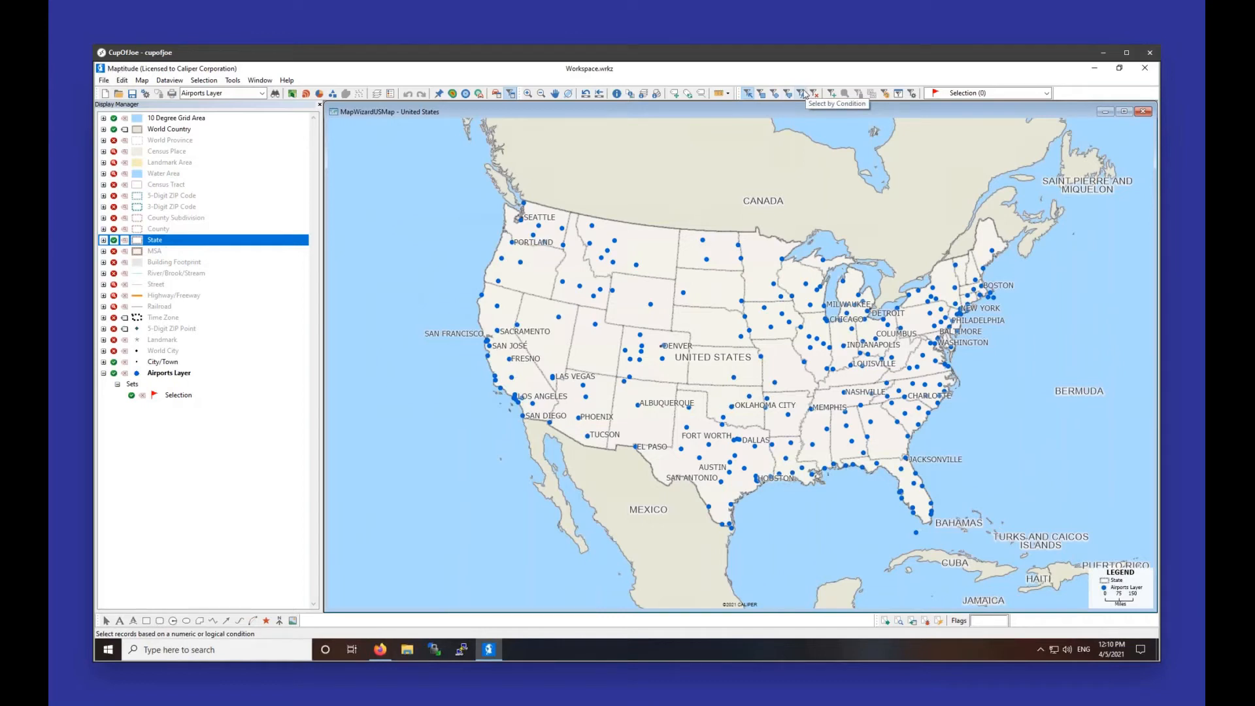
click(196, 82)
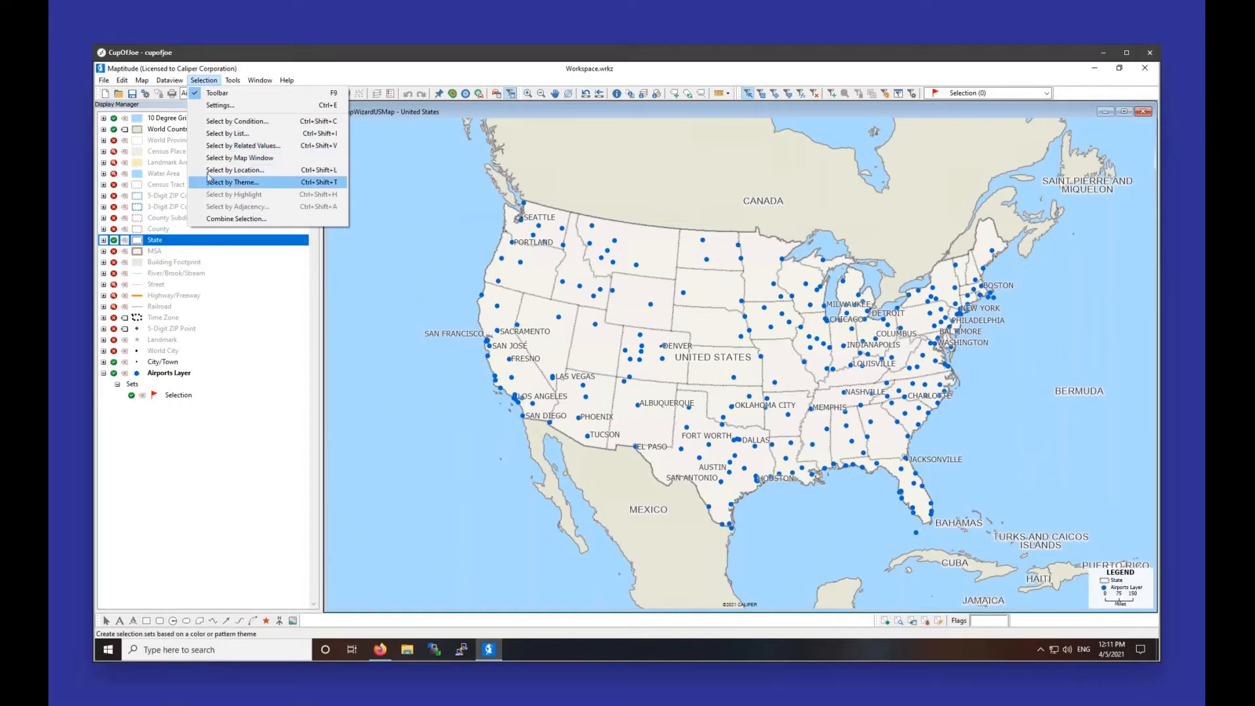
click(216, 122)
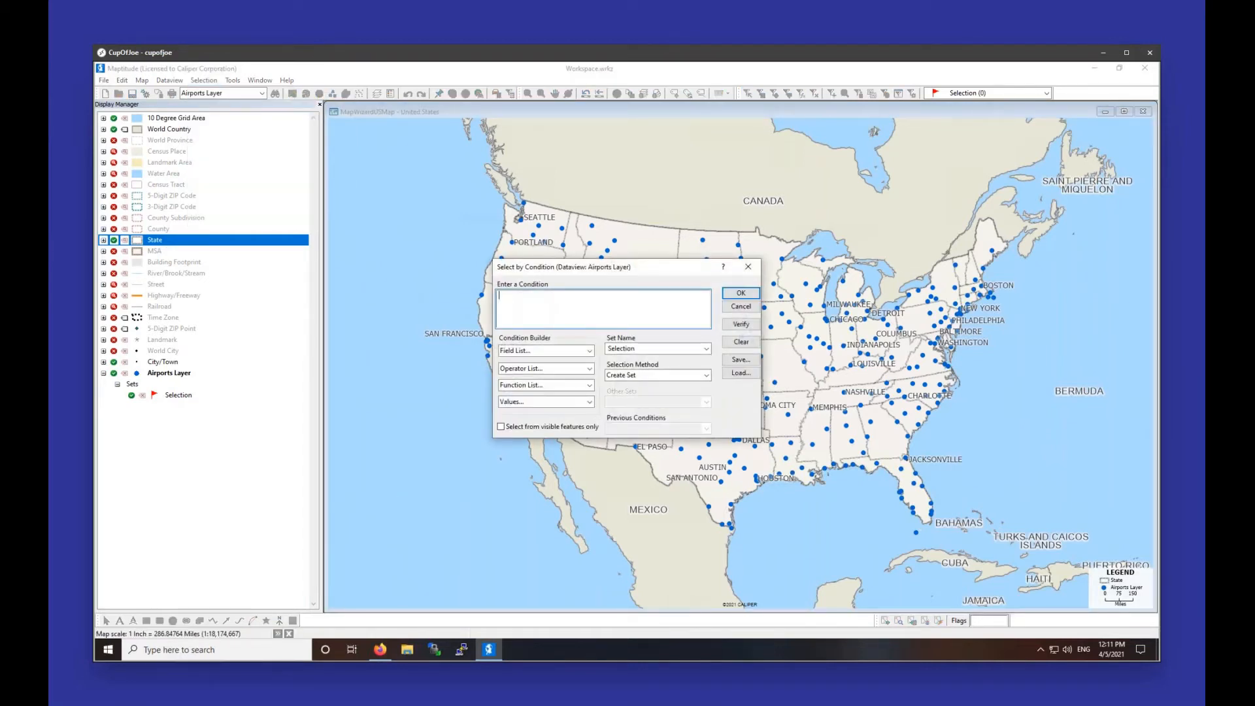
drag(611, 275, 644, 278)
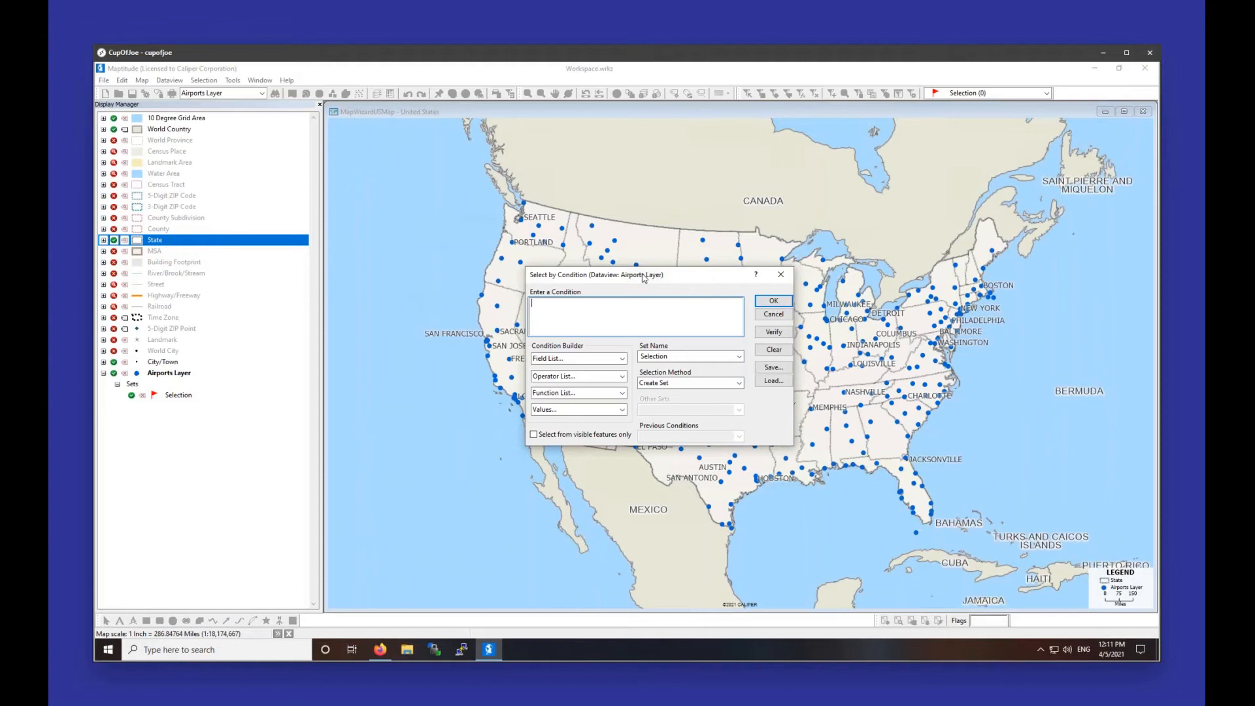
click(615, 361)
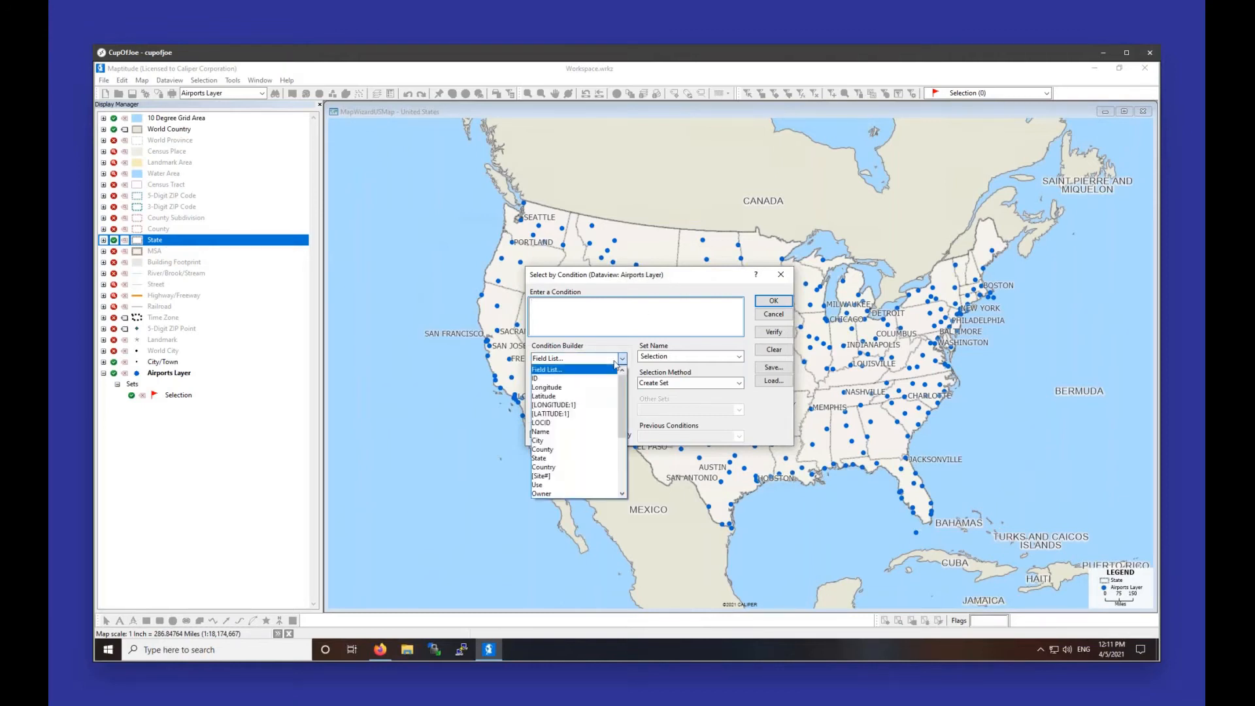
scroll(605, 399, down, 4)
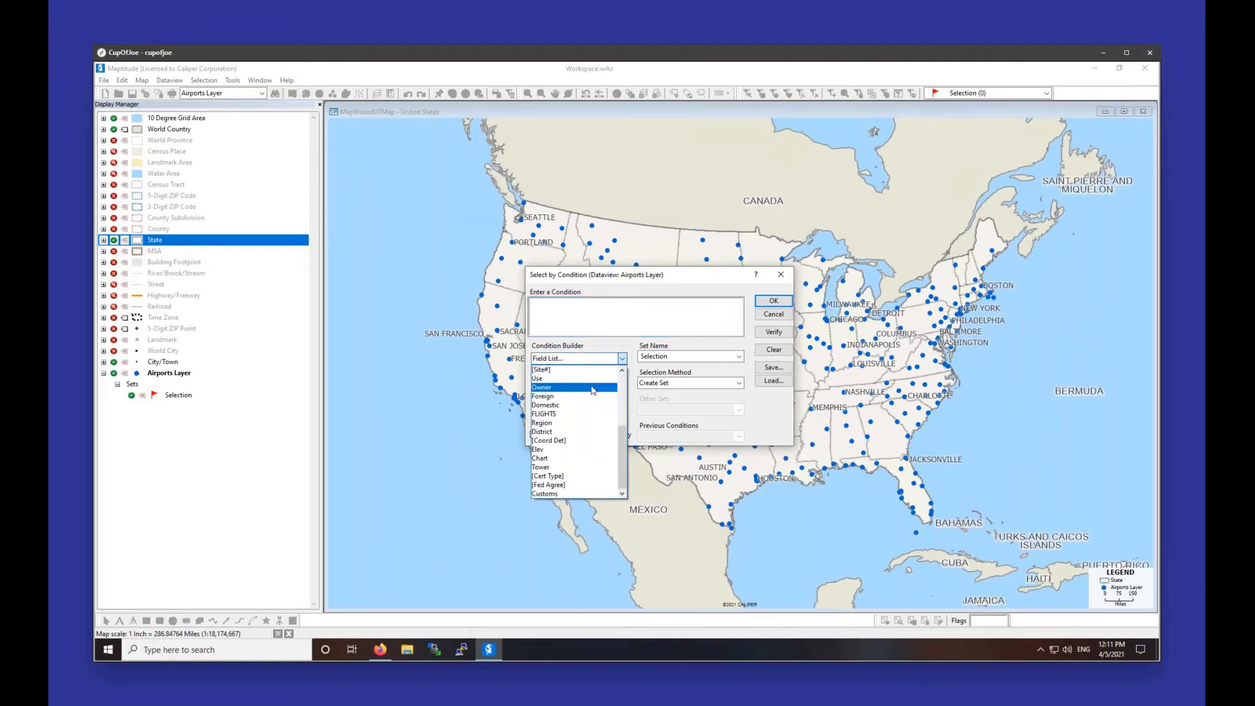
mouse_move(622, 437)
mouse_down()
mouse_move(639, 373)
mouse_move(639, 426)
mouse_up()
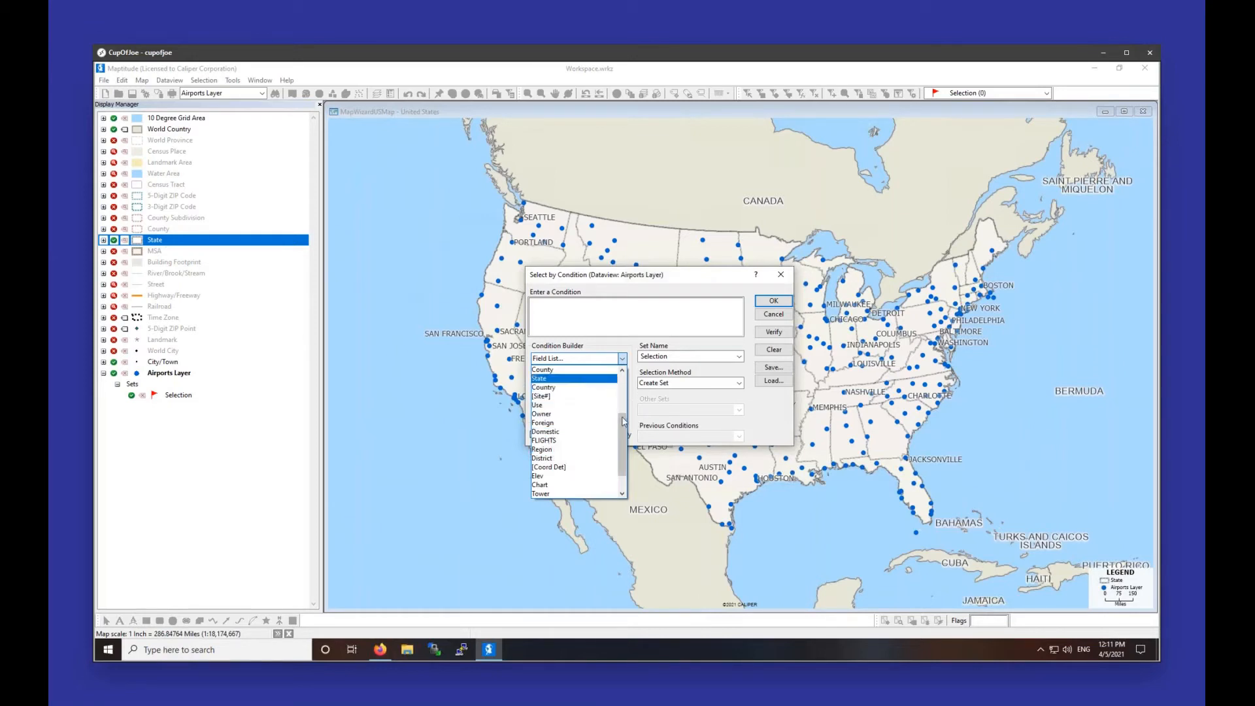
scroll(626, 419, up, 2)
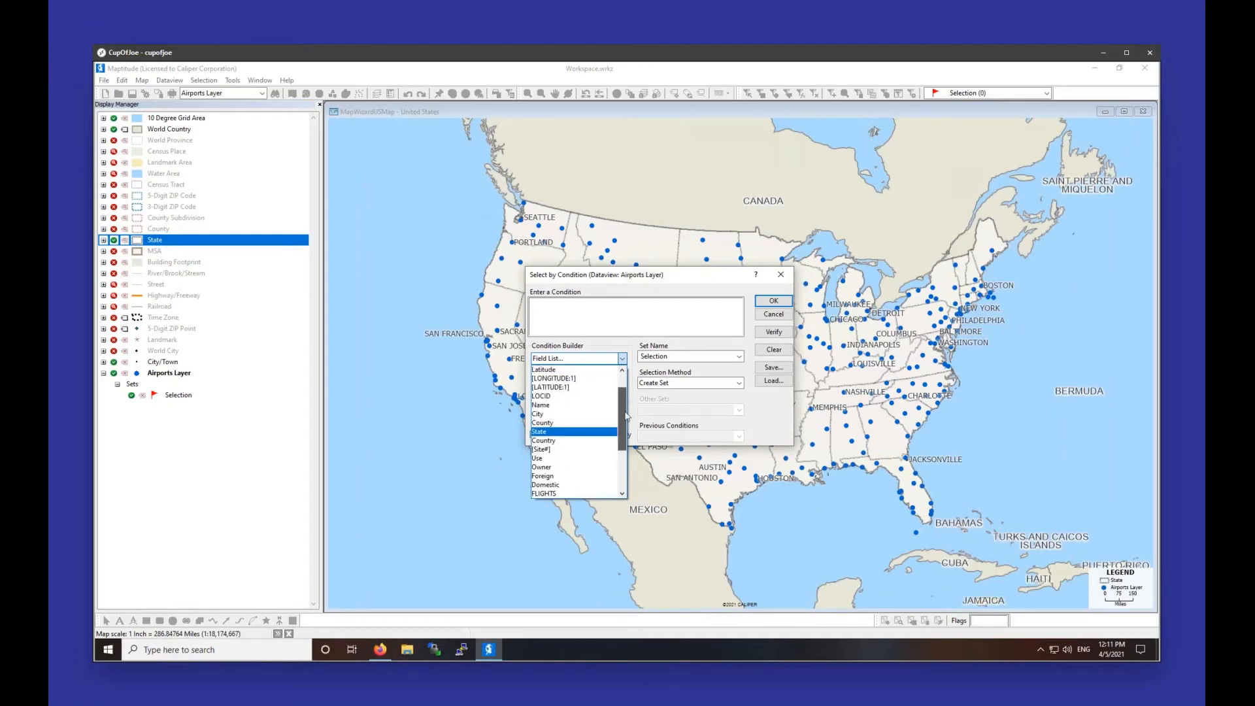
scroll(618, 425, down, 4)
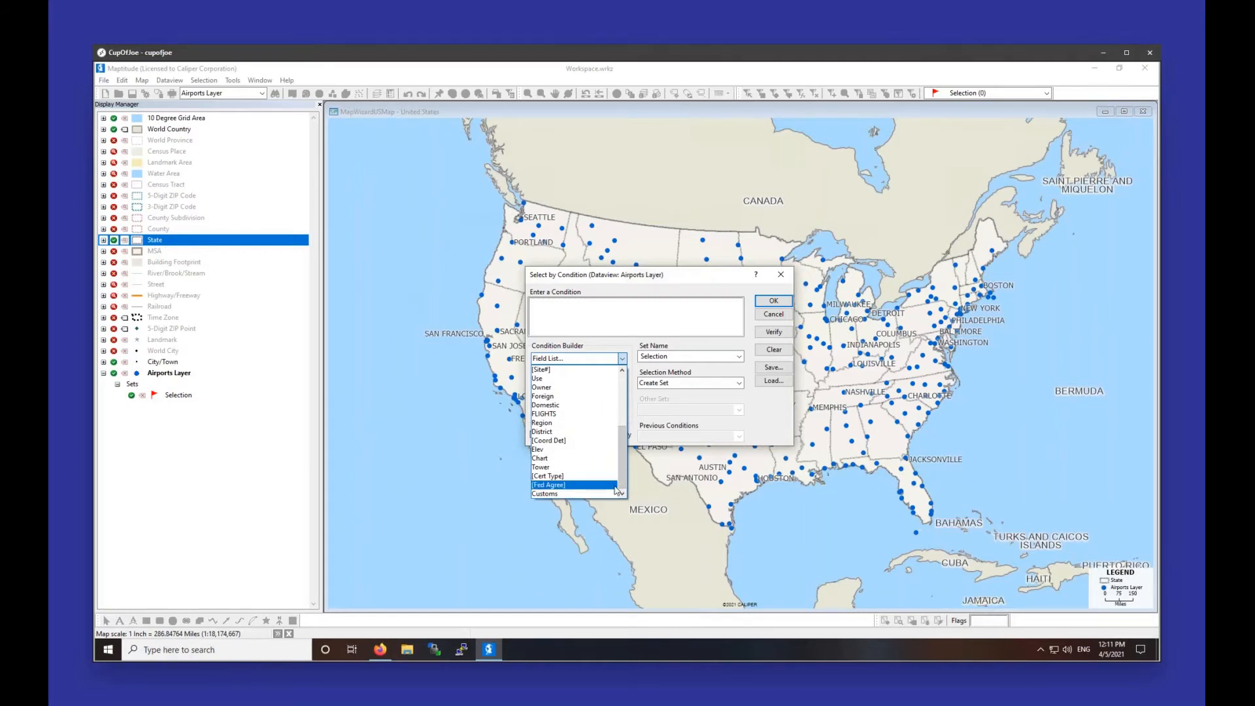
click(573, 415)
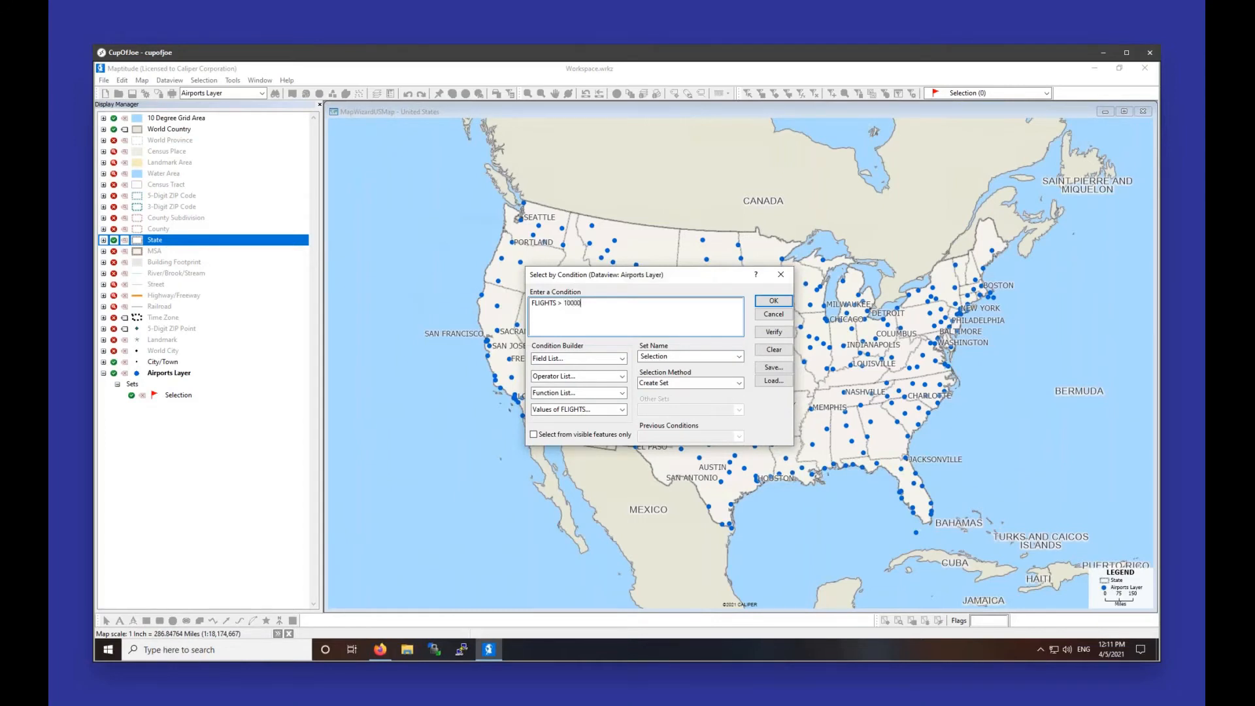
key(Return)
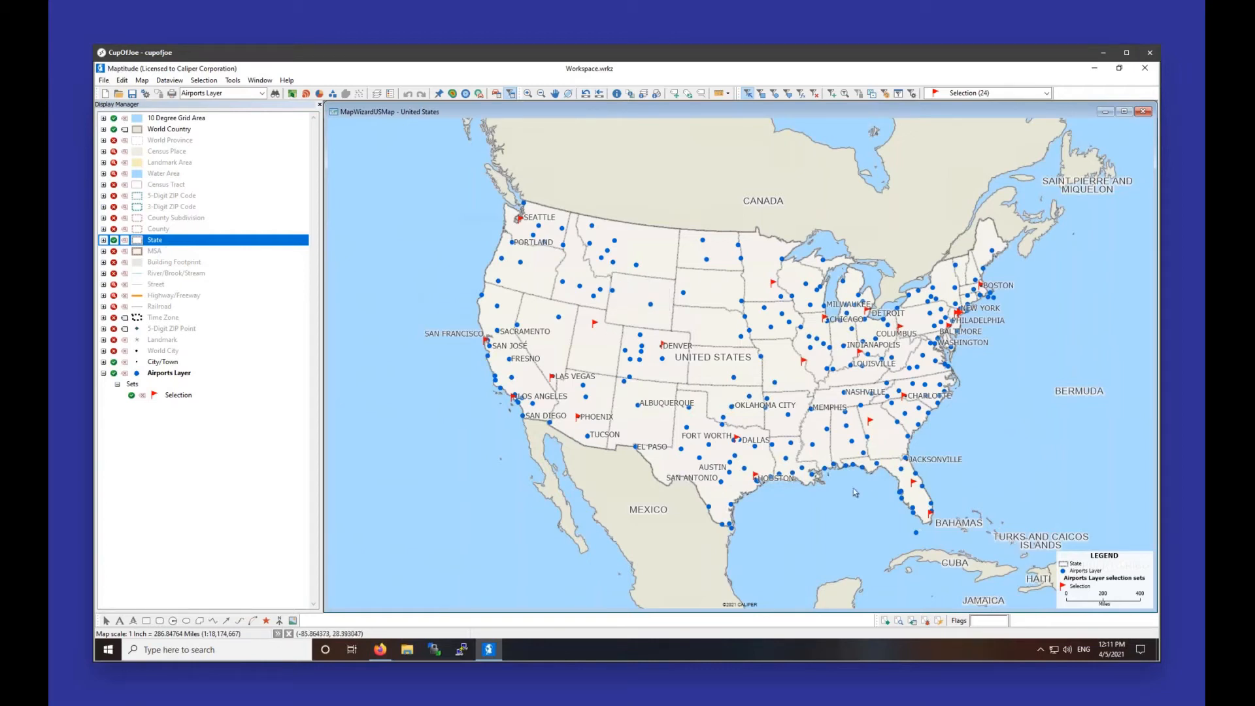
Step: Rename the Airports Layer's Selection set to 10M Flights+ and highlight the new empty Selection set
right_click(179, 396)
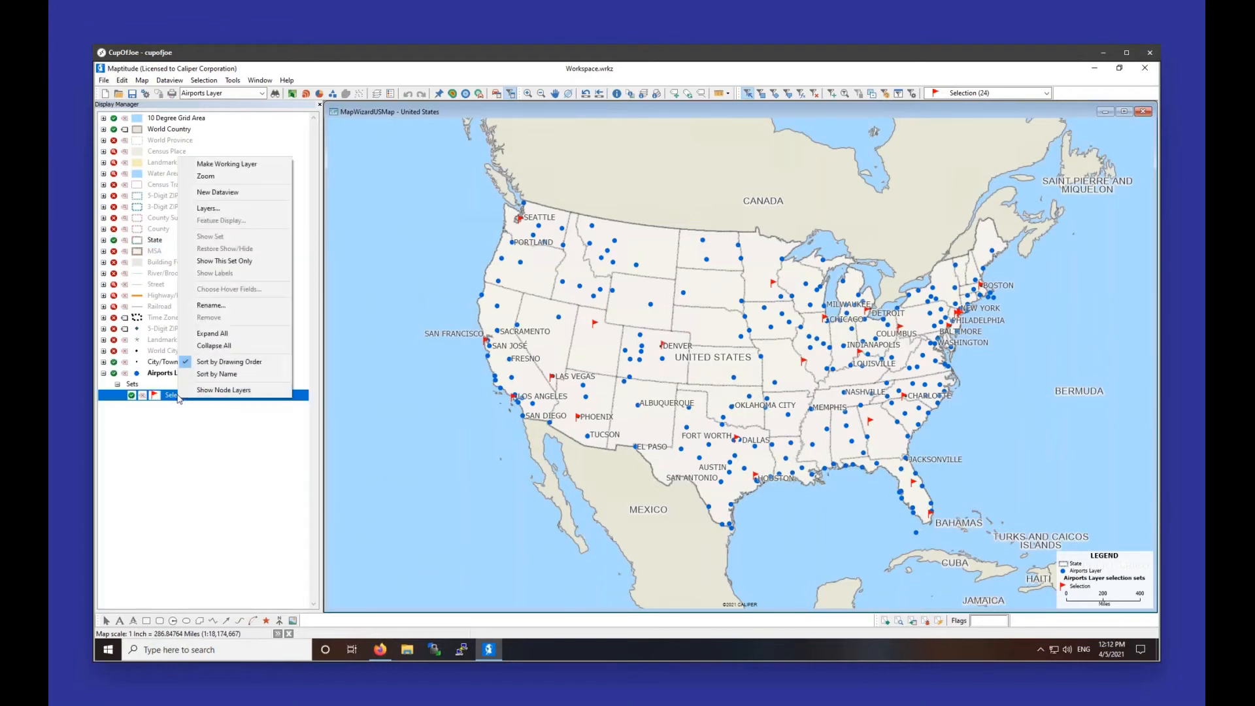
click(219, 304)
text(10M Flights+)
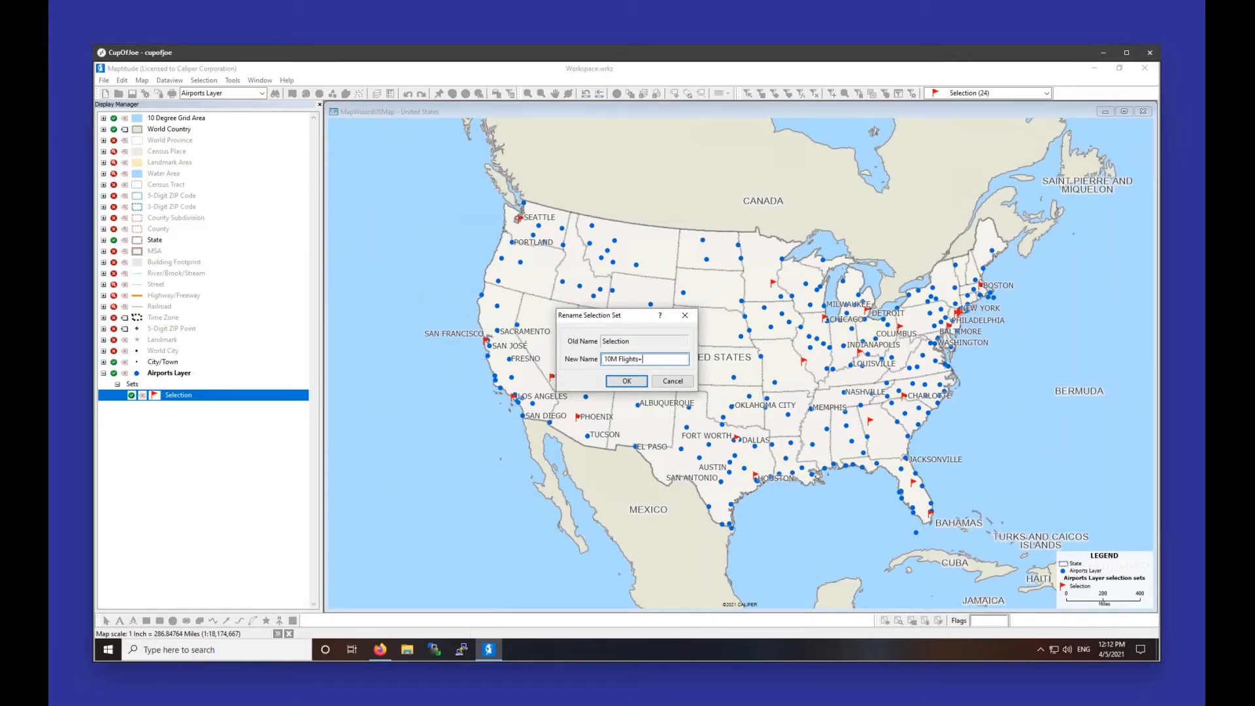
key(Return)
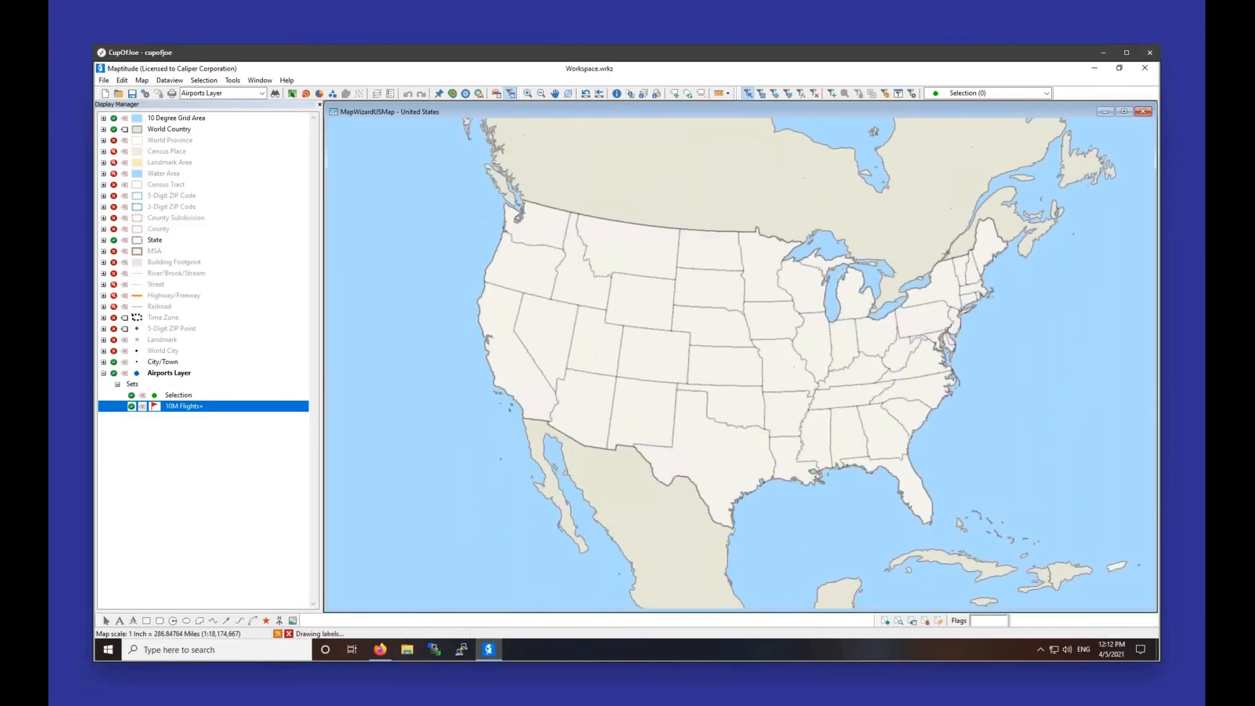
click(193, 395)
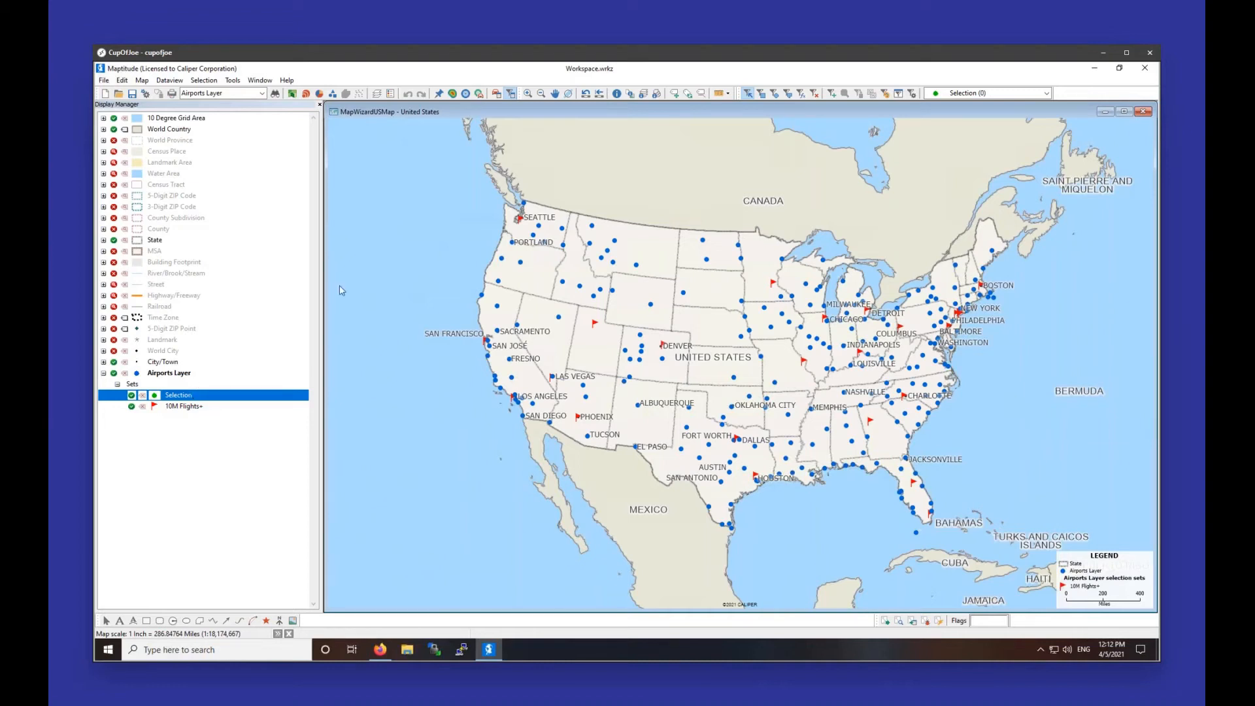
Step: Make State the working layer and select Texas by pointing at it on the map
right_click(188, 242)
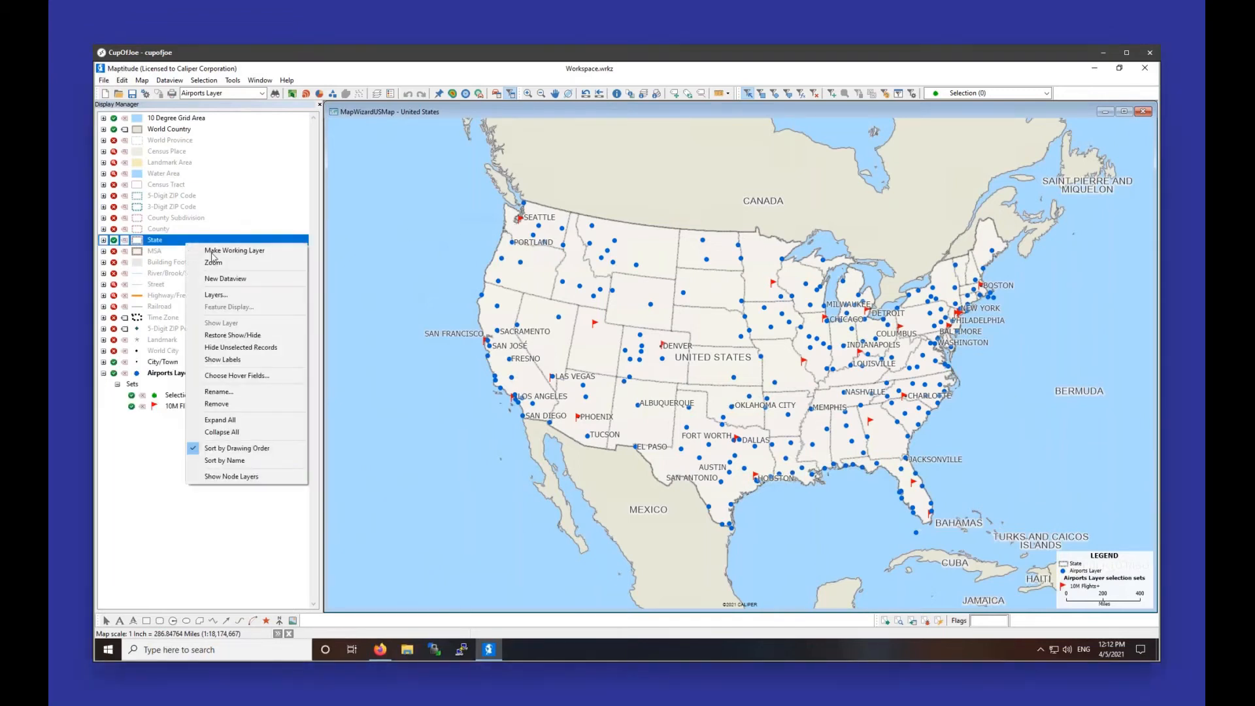
click(215, 253)
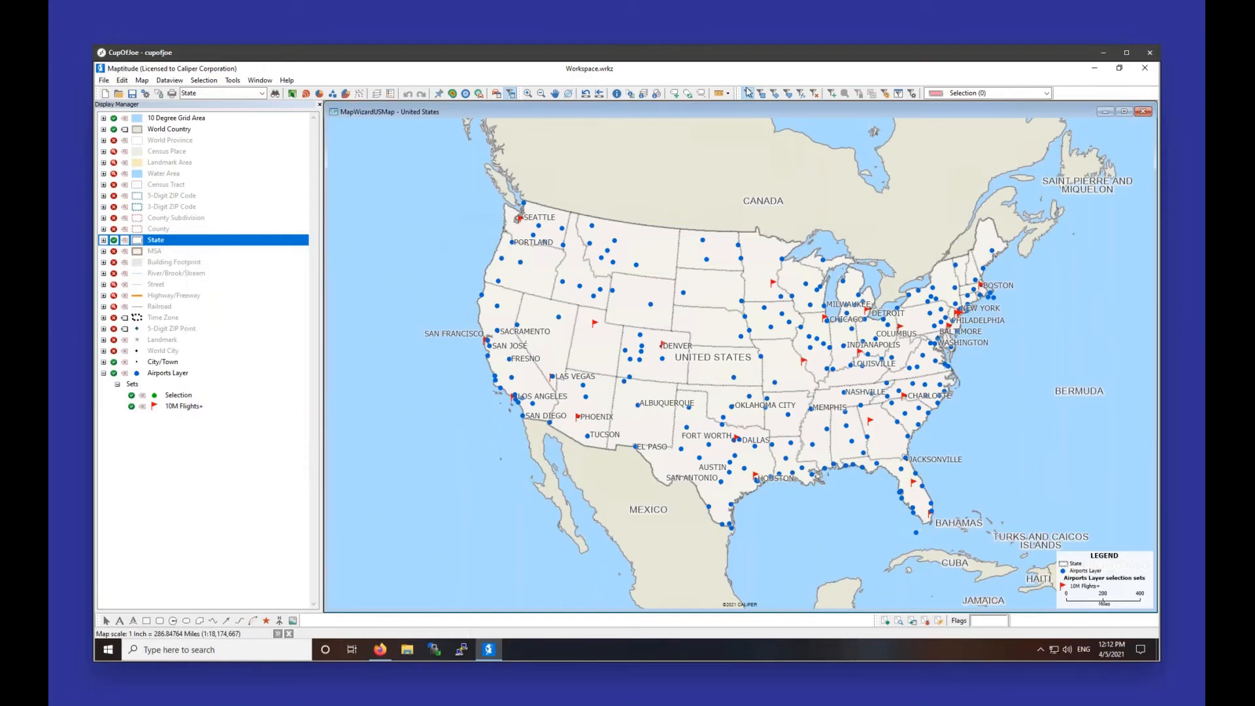
click(723, 465)
mouse_move(723, 466)
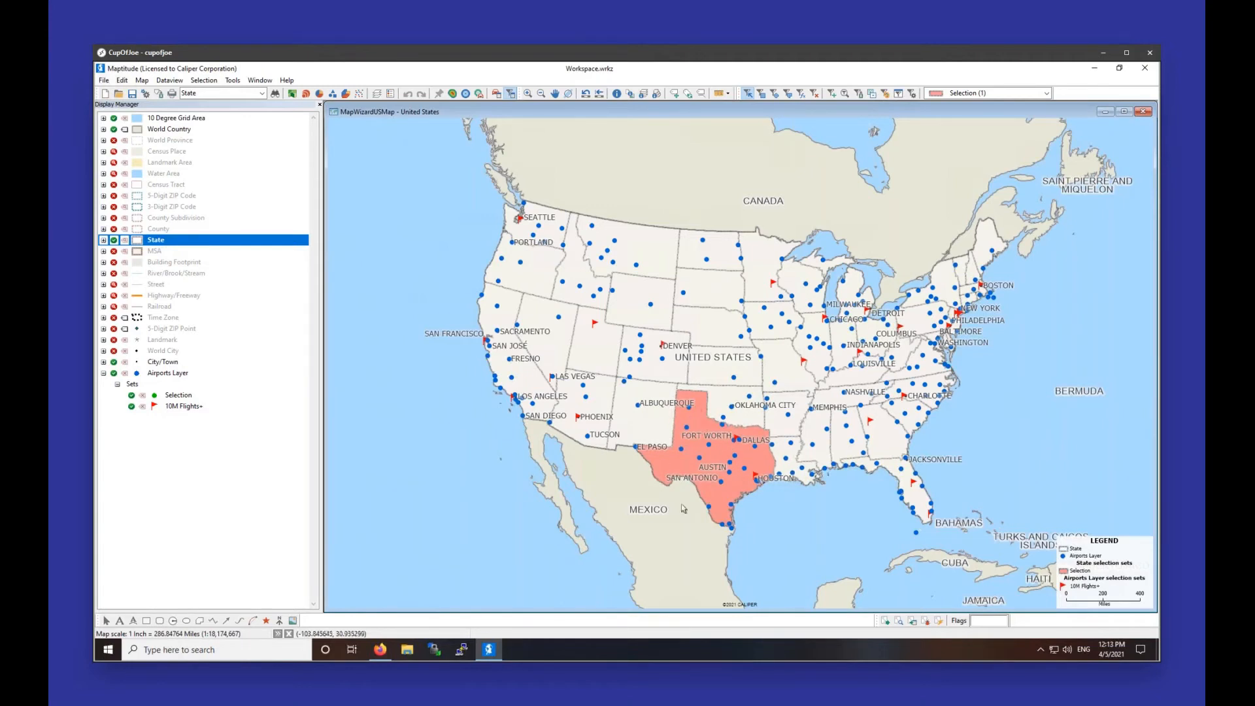
right_click(181, 240)
click(203, 249)
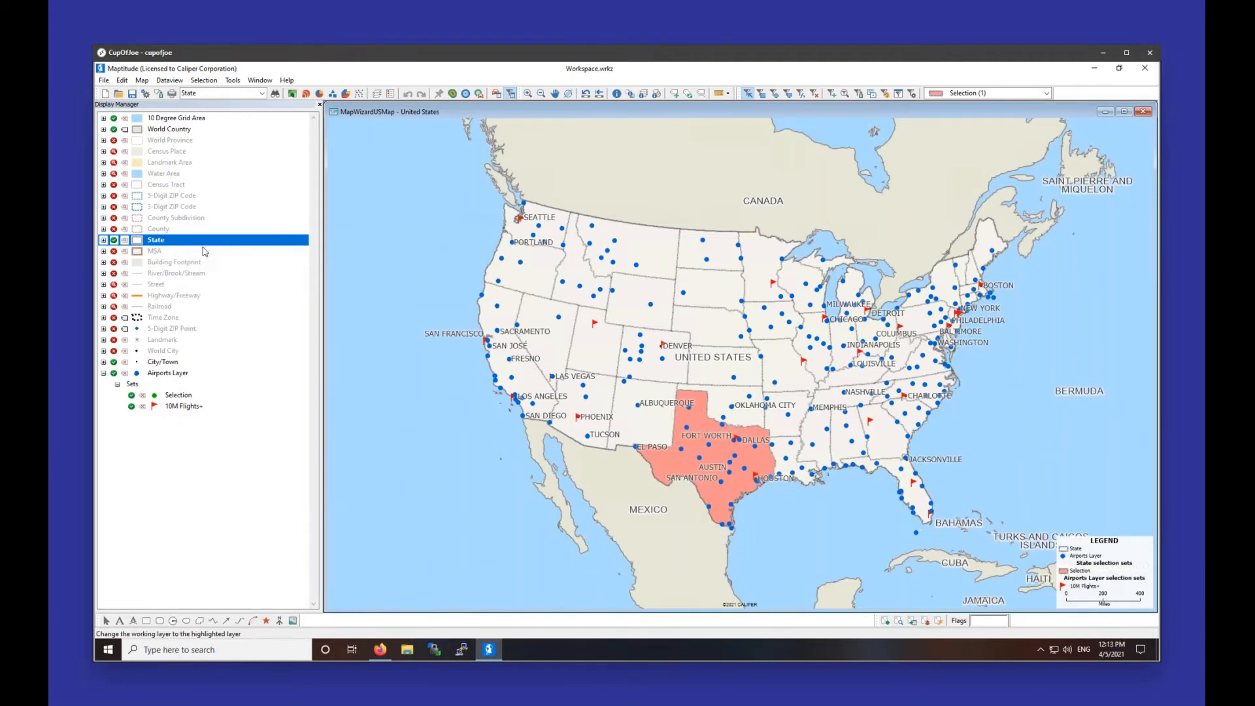
click(749, 94)
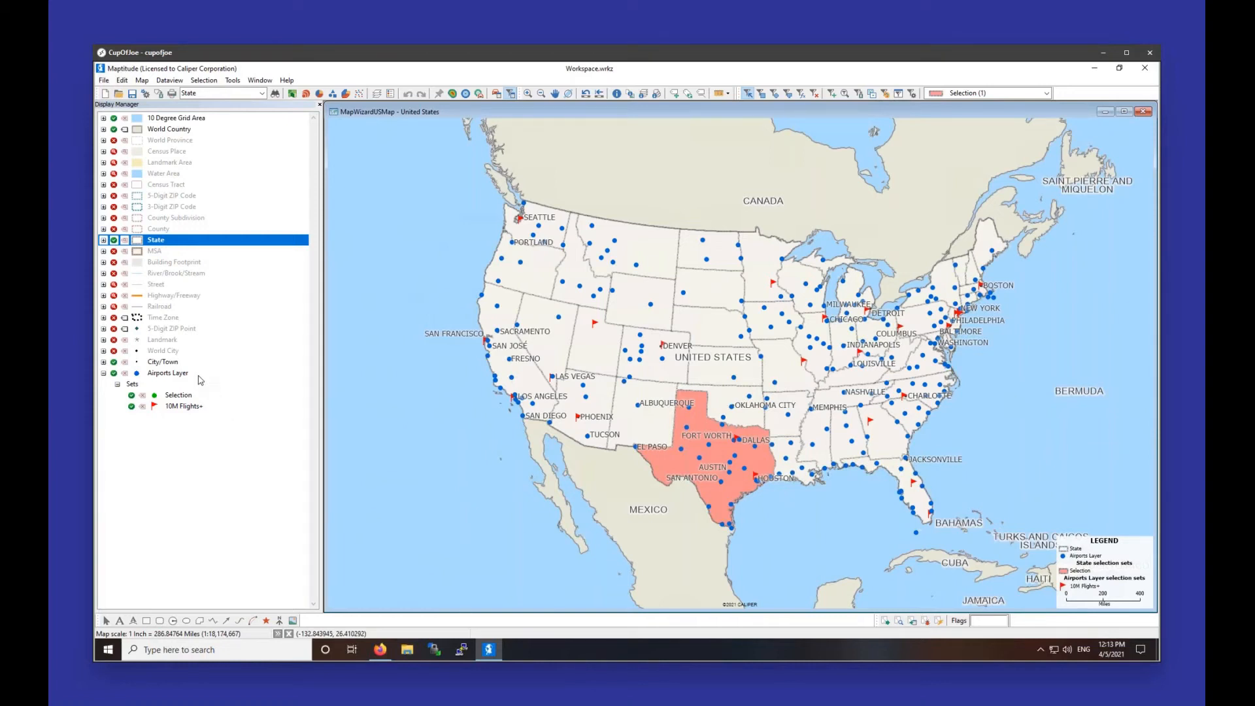
right_click(173, 239)
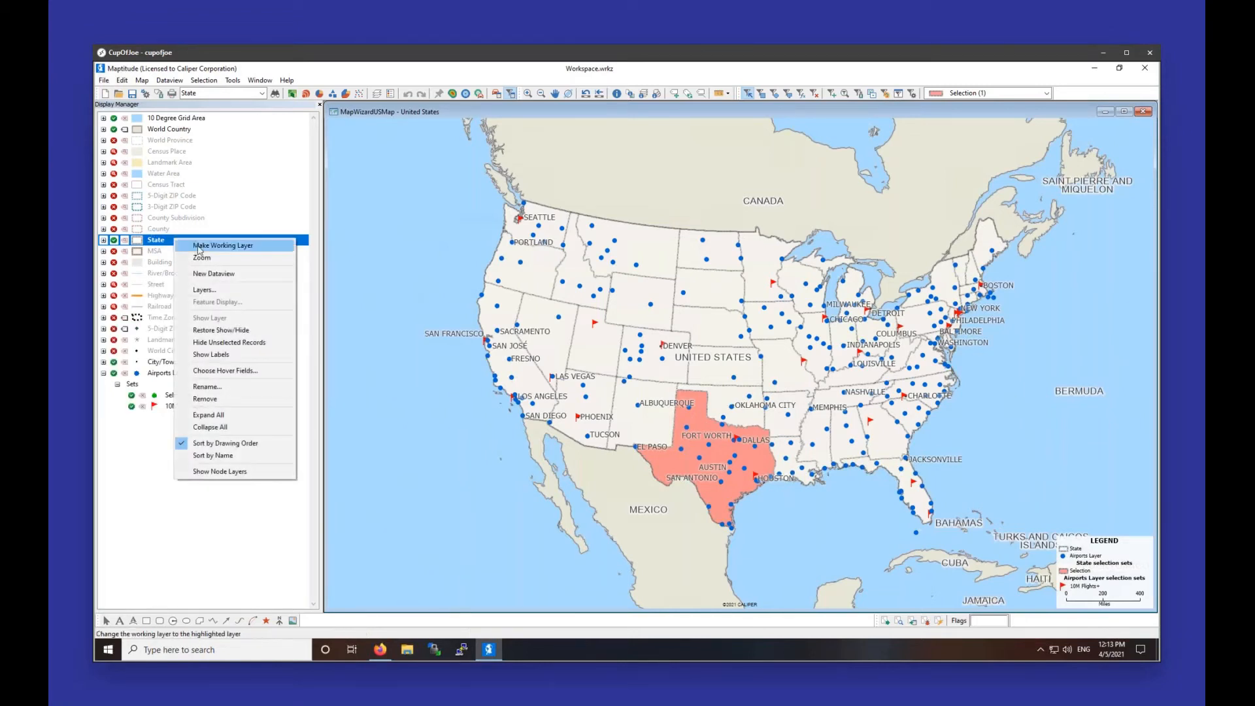
click(201, 246)
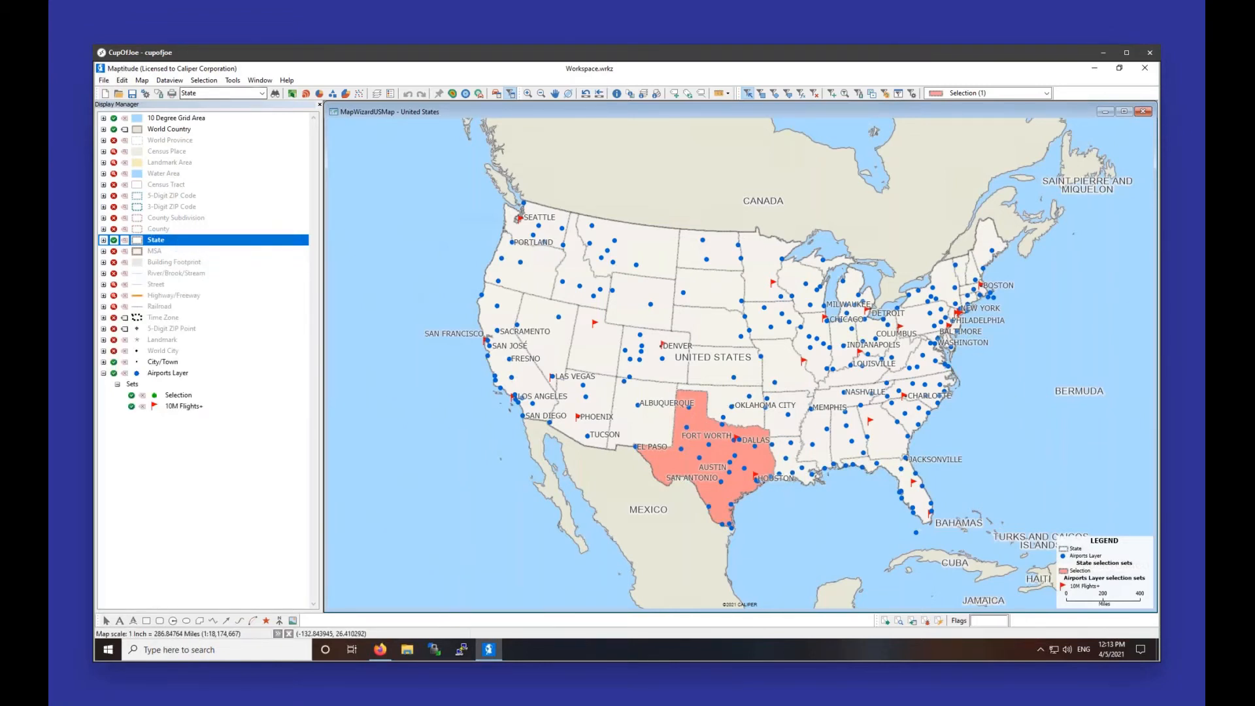
click(261, 93)
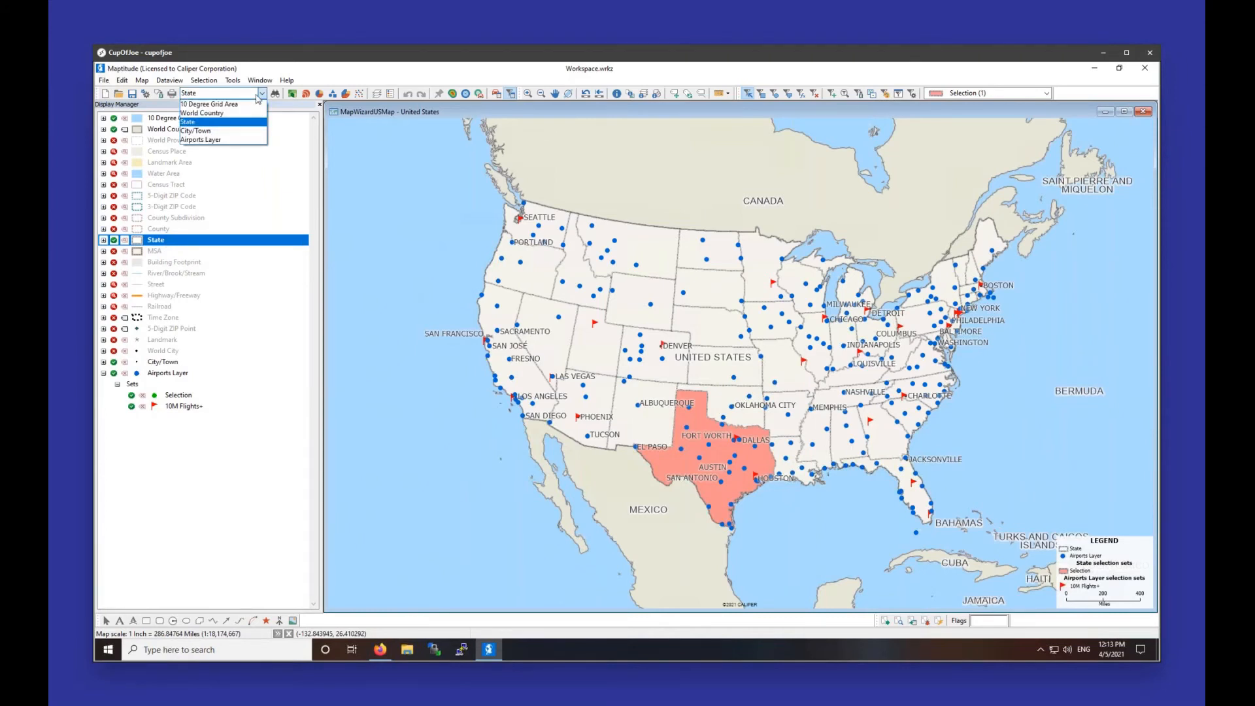
click(256, 96)
Step: Make the Airports Layer the working layer and review its list of selection sets
click(174, 375)
right_click(174, 375)
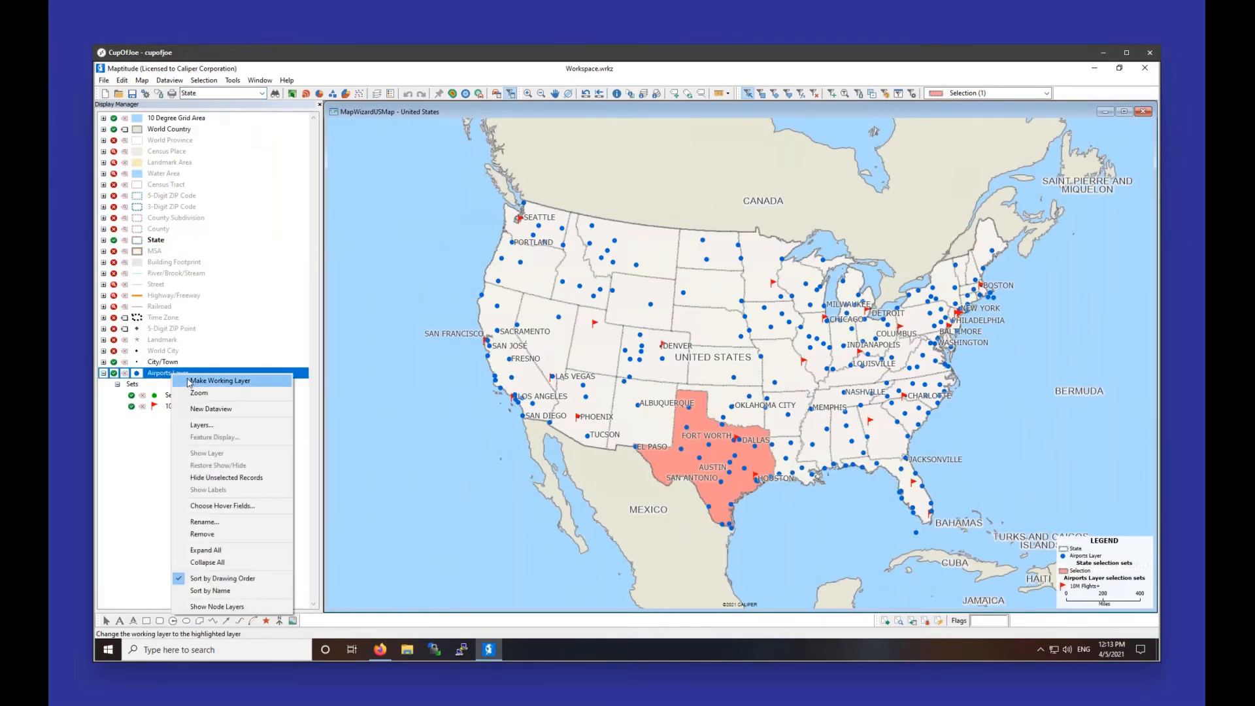
click(196, 380)
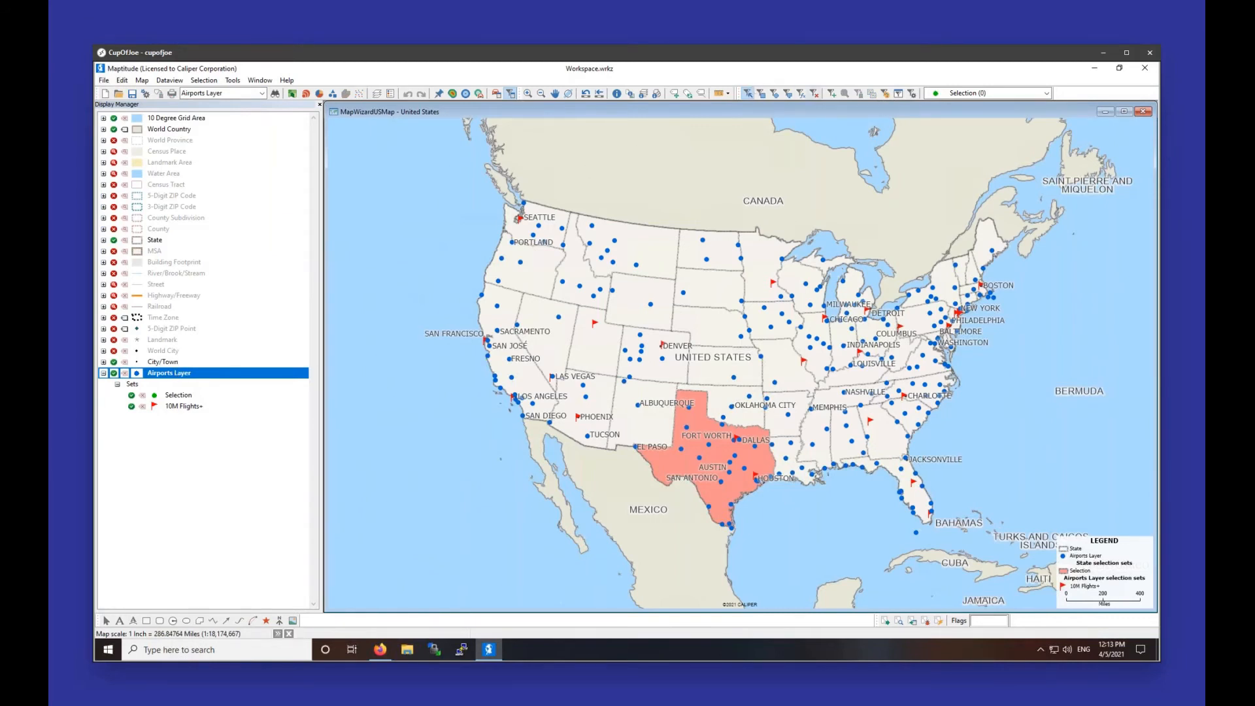
click(946, 96)
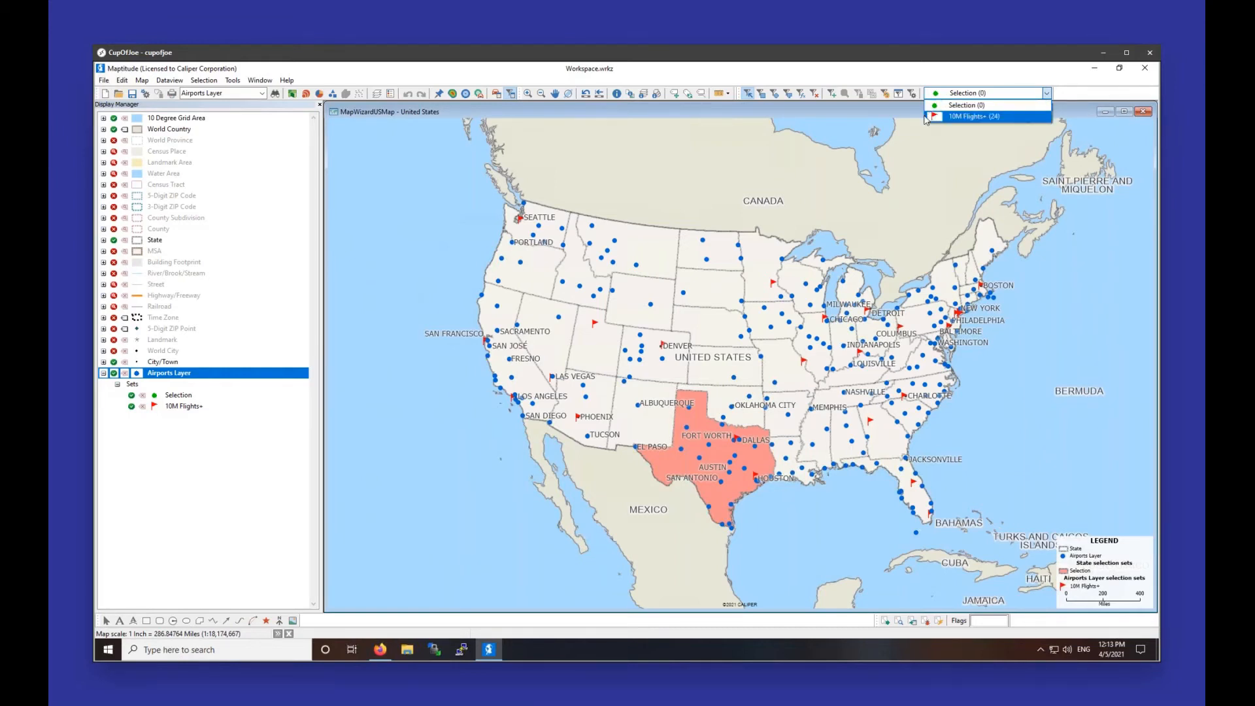
click(219, 459)
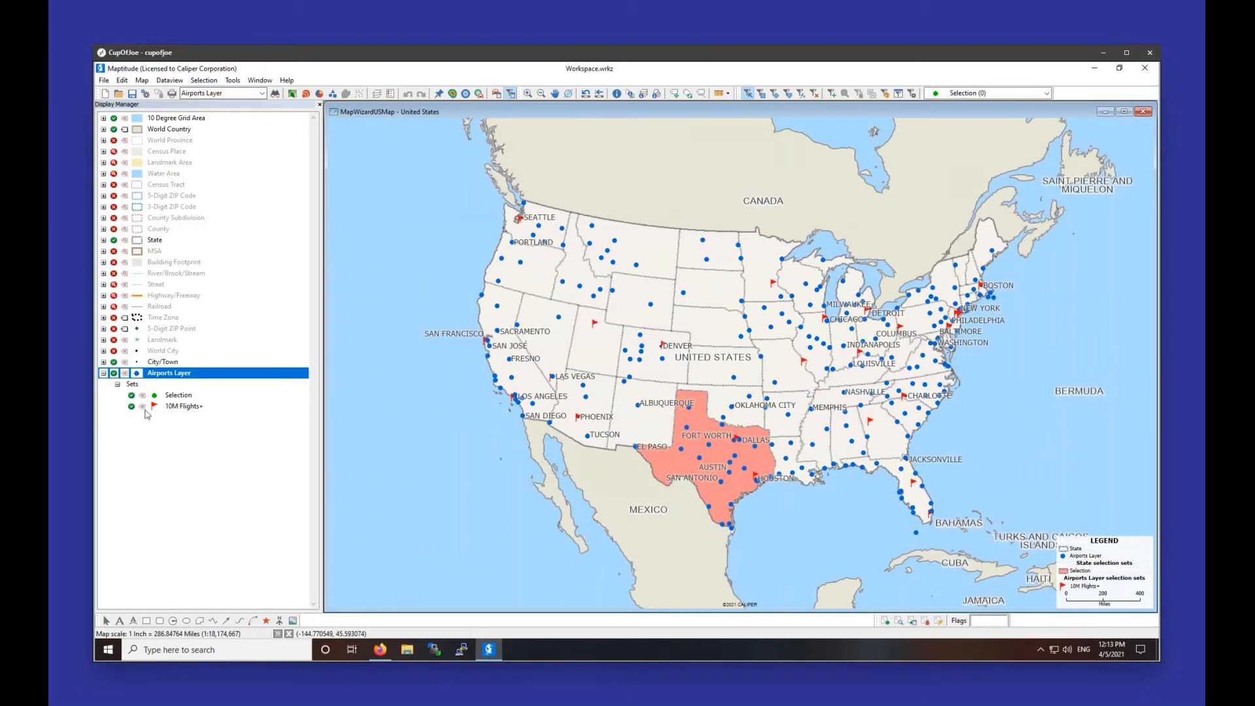
Step: Set up a Select by Location for the Airports Layer based on the State layer's Selection set
click(204, 80)
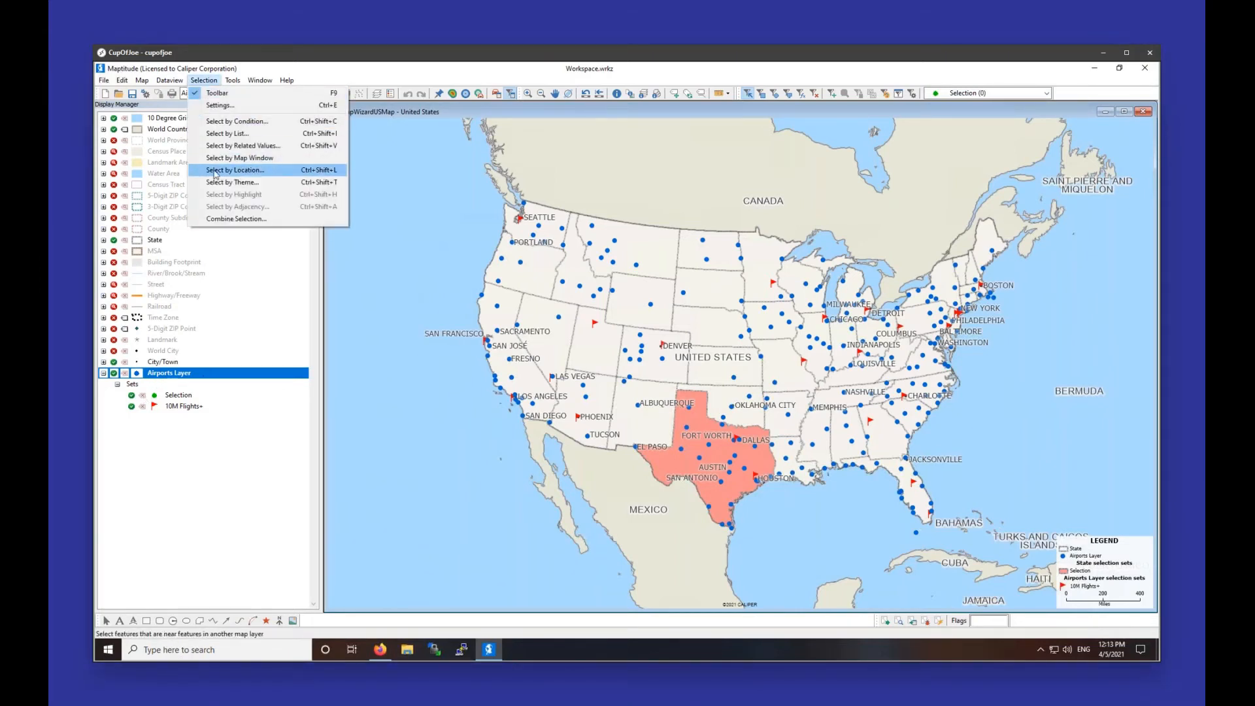
click(235, 170)
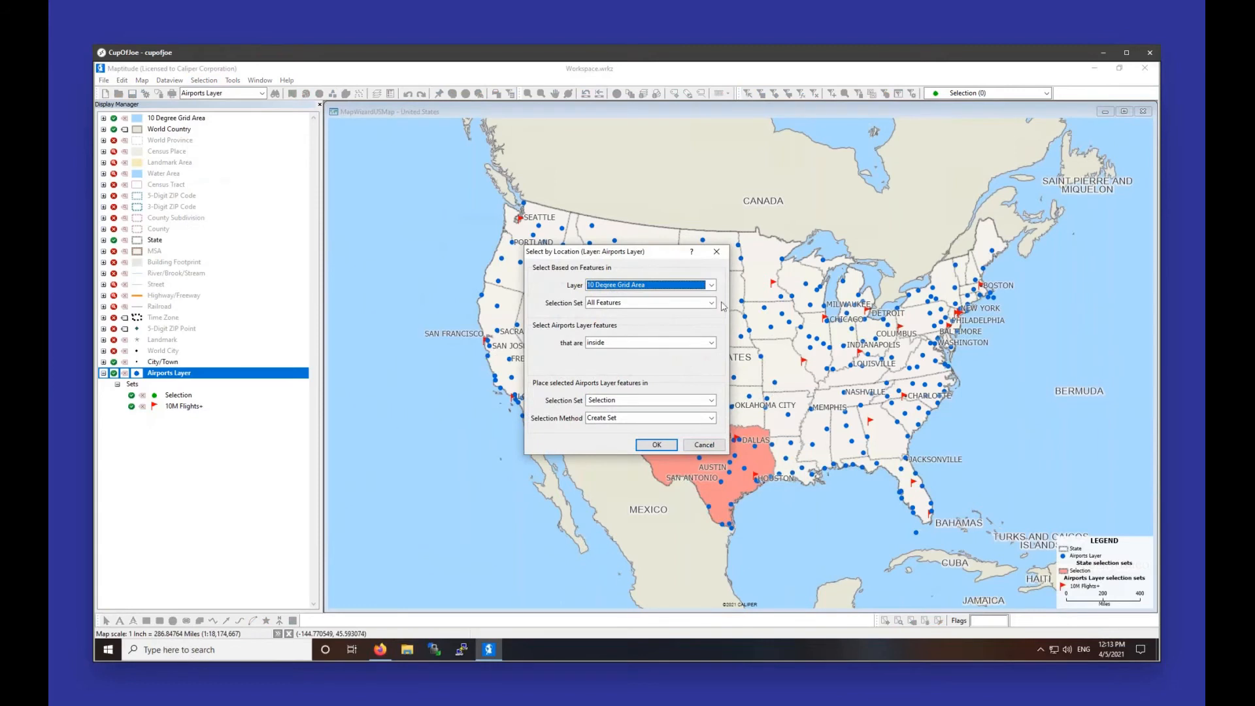
click(682, 285)
scroll(678, 366, down, 5)
scroll(677, 367, up, 3)
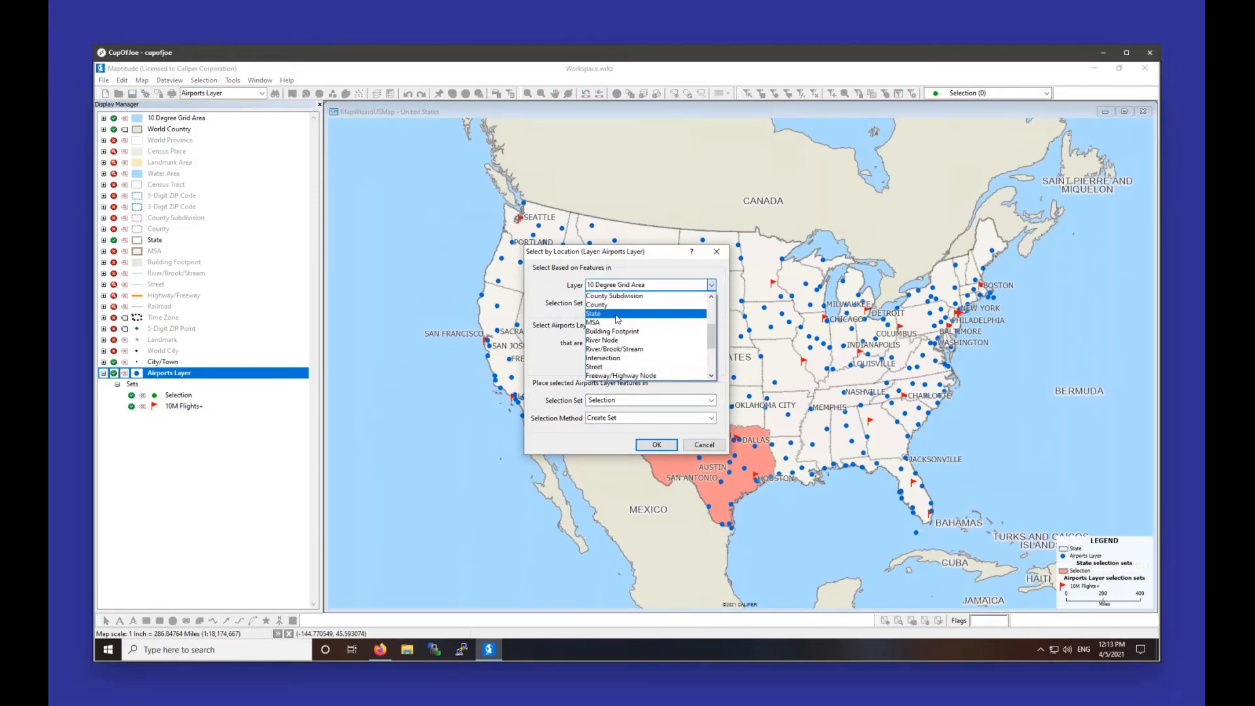
click(618, 312)
click(619, 305)
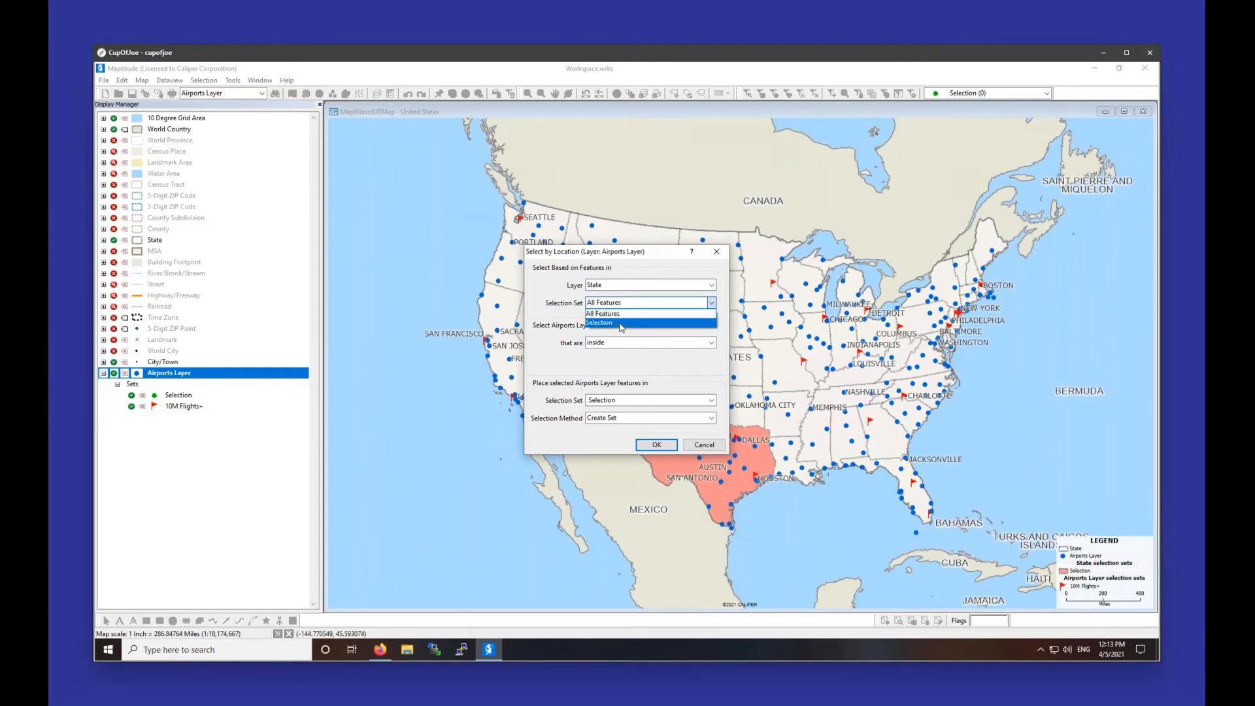
click(620, 323)
drag(637, 256, 484, 169)
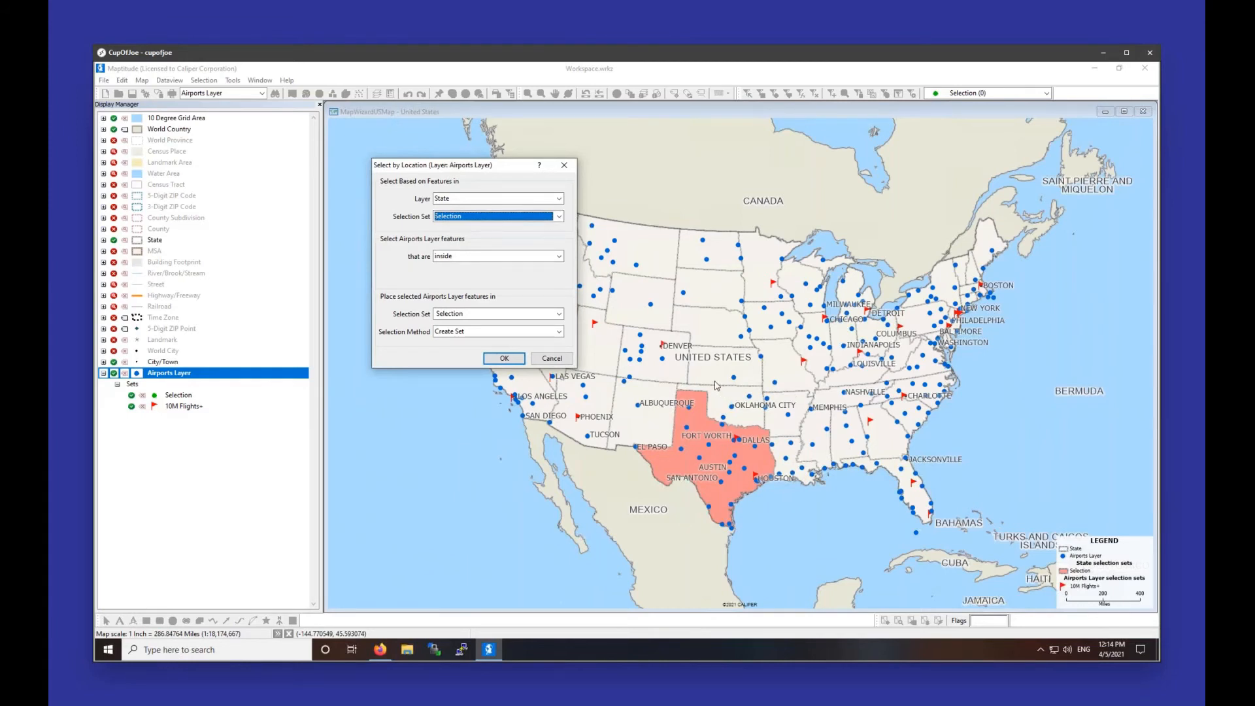
Step: Select the airports inside the selected state, placing them in a new set named Texas Airports with the Create Set method
click(475, 258)
click(475, 266)
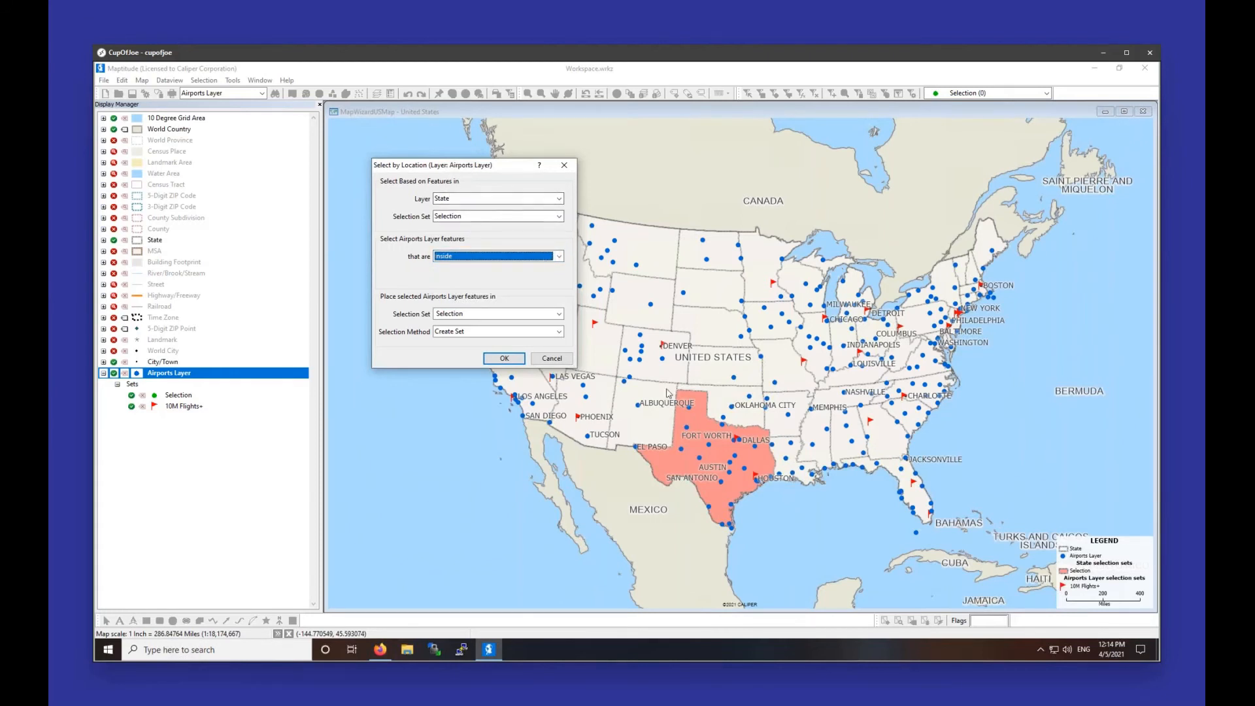
click(474, 314)
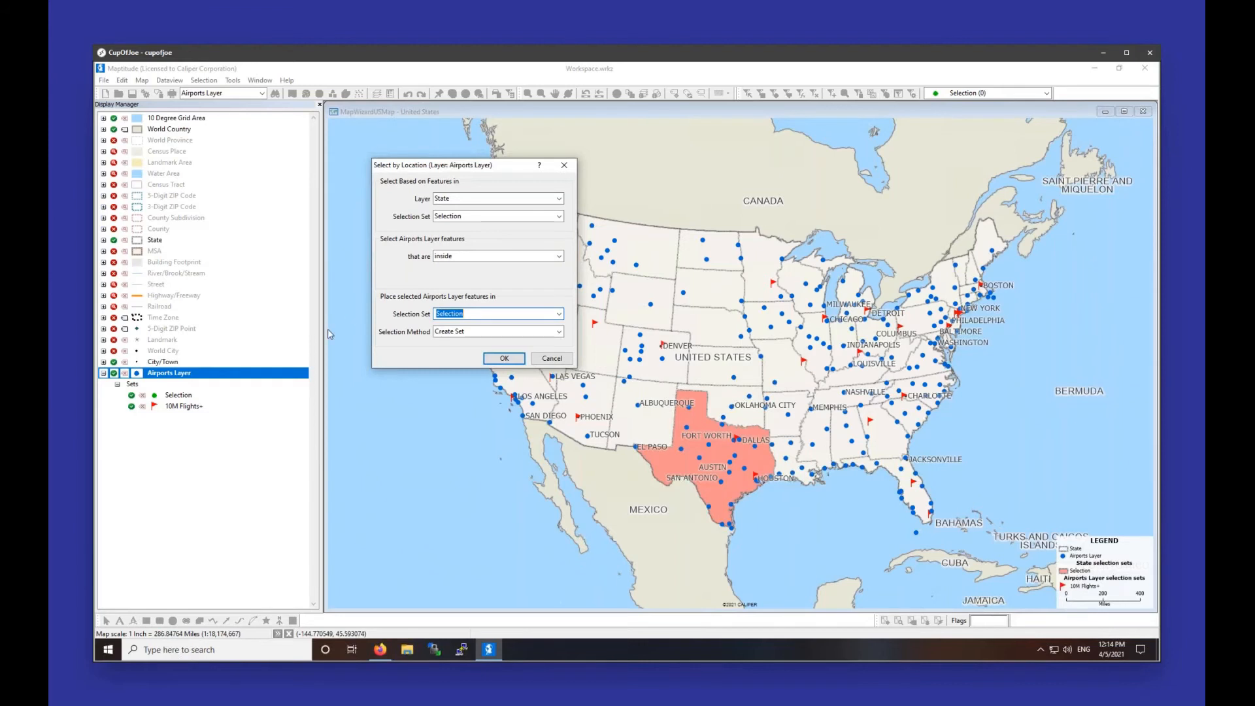
text(Texas Airports)
click(475, 336)
click(456, 359)
click(504, 359)
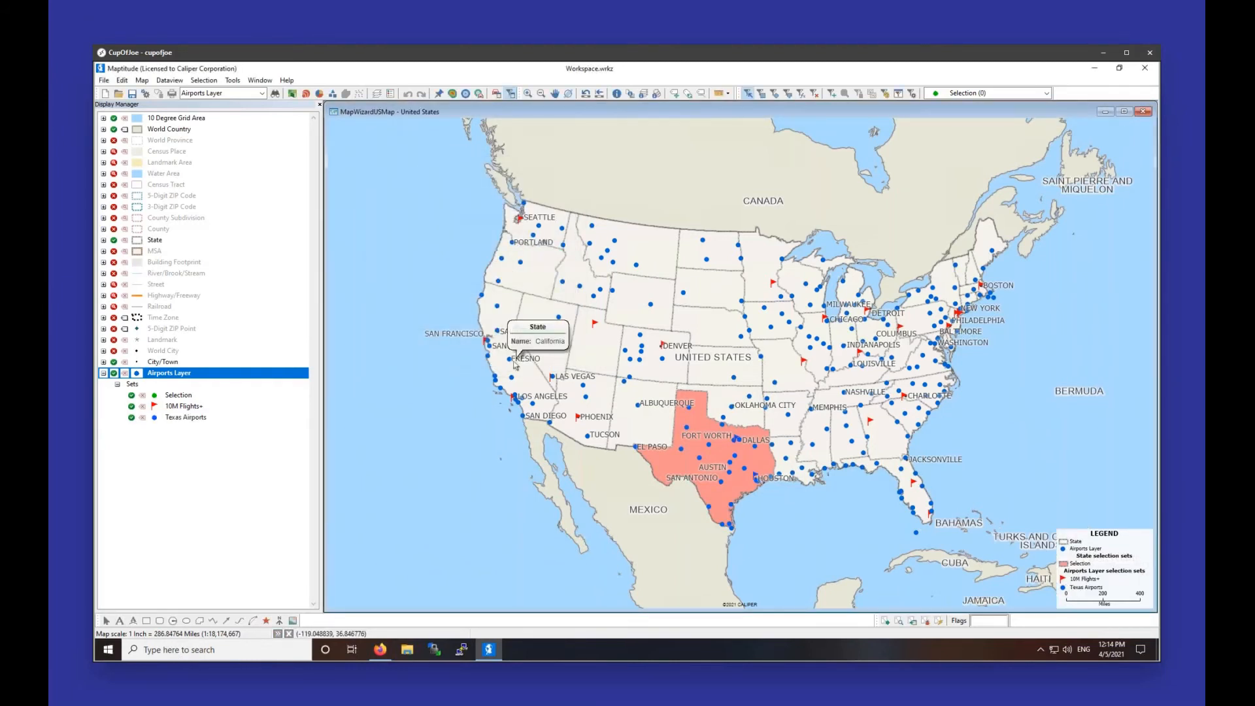
Step: Change the marker color of the Texas Airports selection set to purple
click(169, 418)
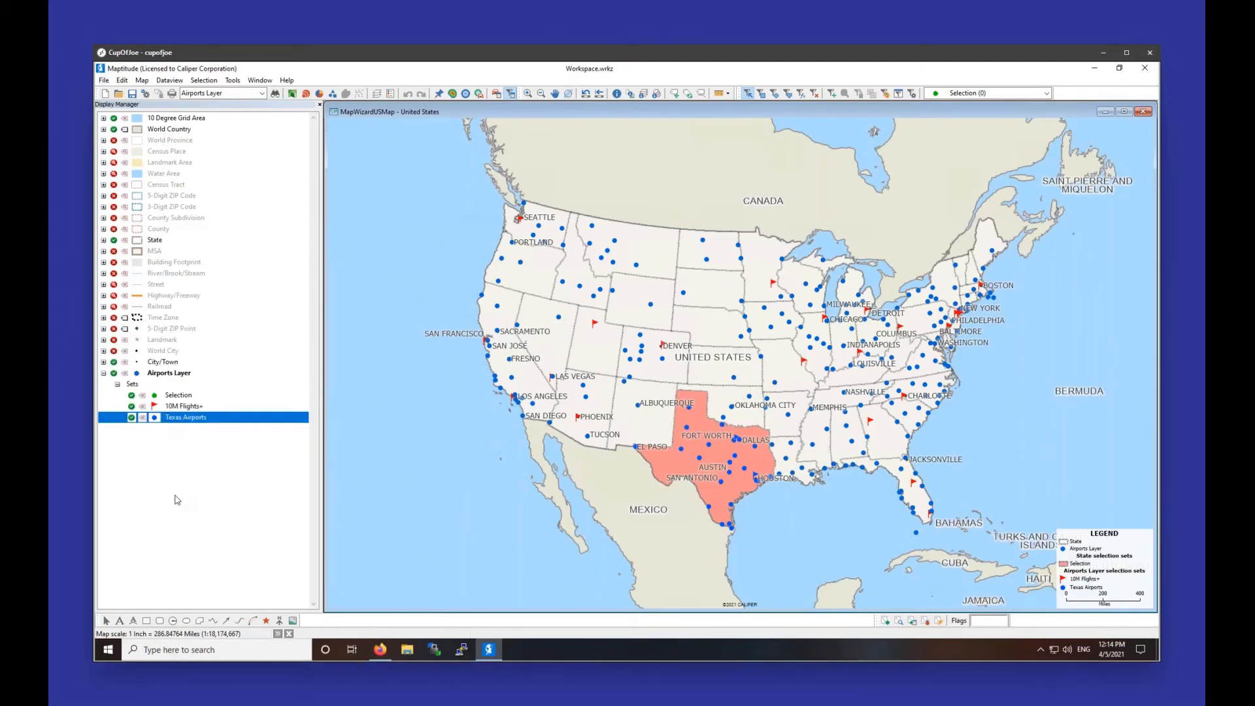
click(155, 418)
click(603, 319)
click(603, 354)
click(646, 472)
click(563, 473)
scroll(587, 460, up, 1)
scroll(779, 480, up, 2)
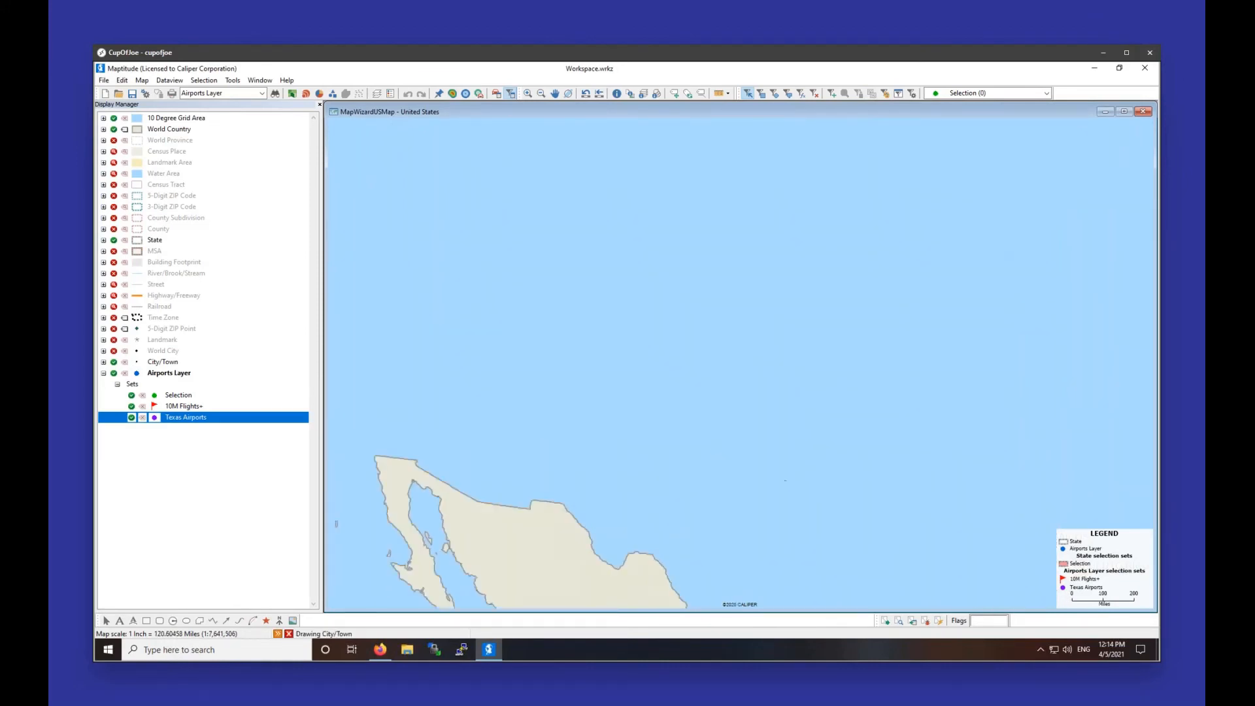
drag(779, 480, 755, 252)
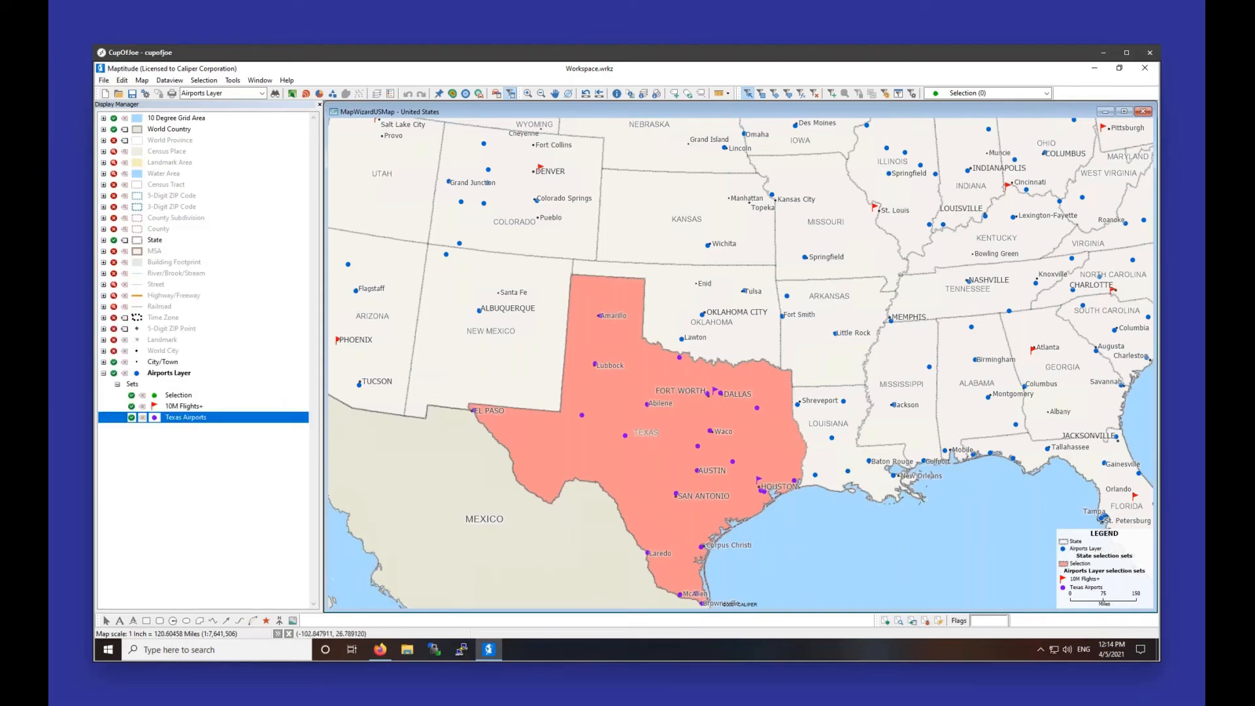
drag(548, 555, 559, 521)
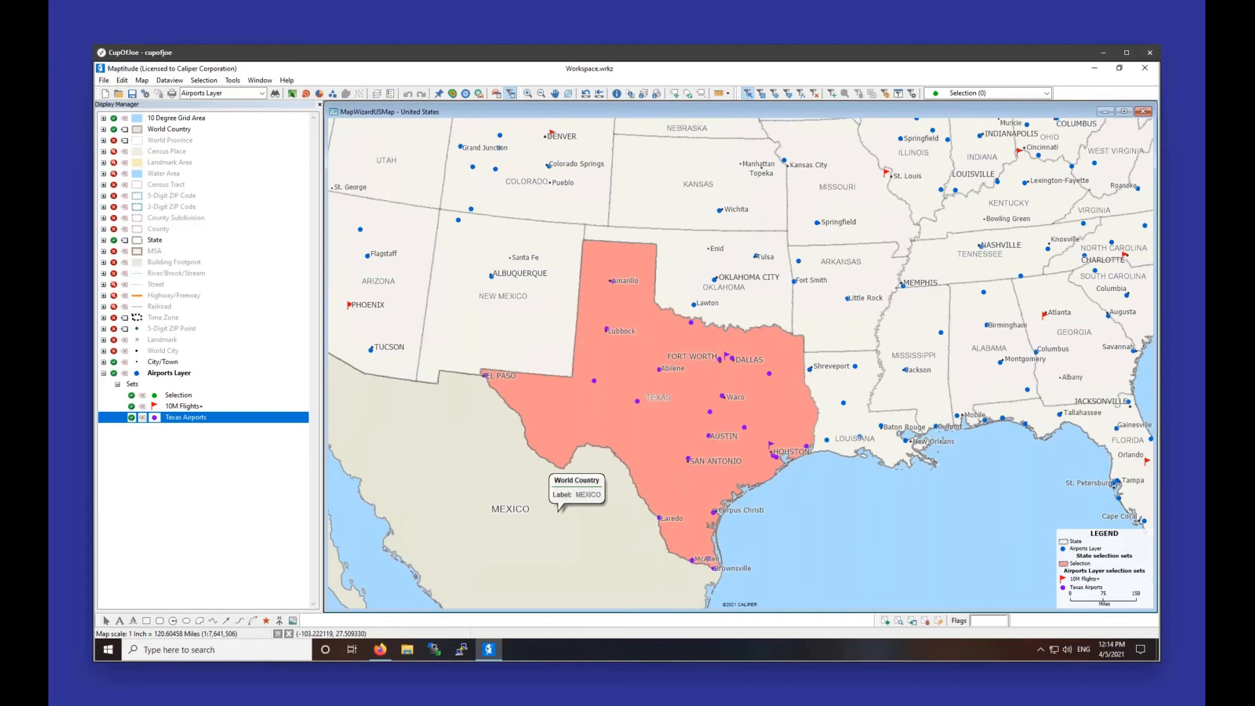
Step: Set up a Combine Selection that creates a set named 10M+ Texas by choosing features in both sets
click(204, 80)
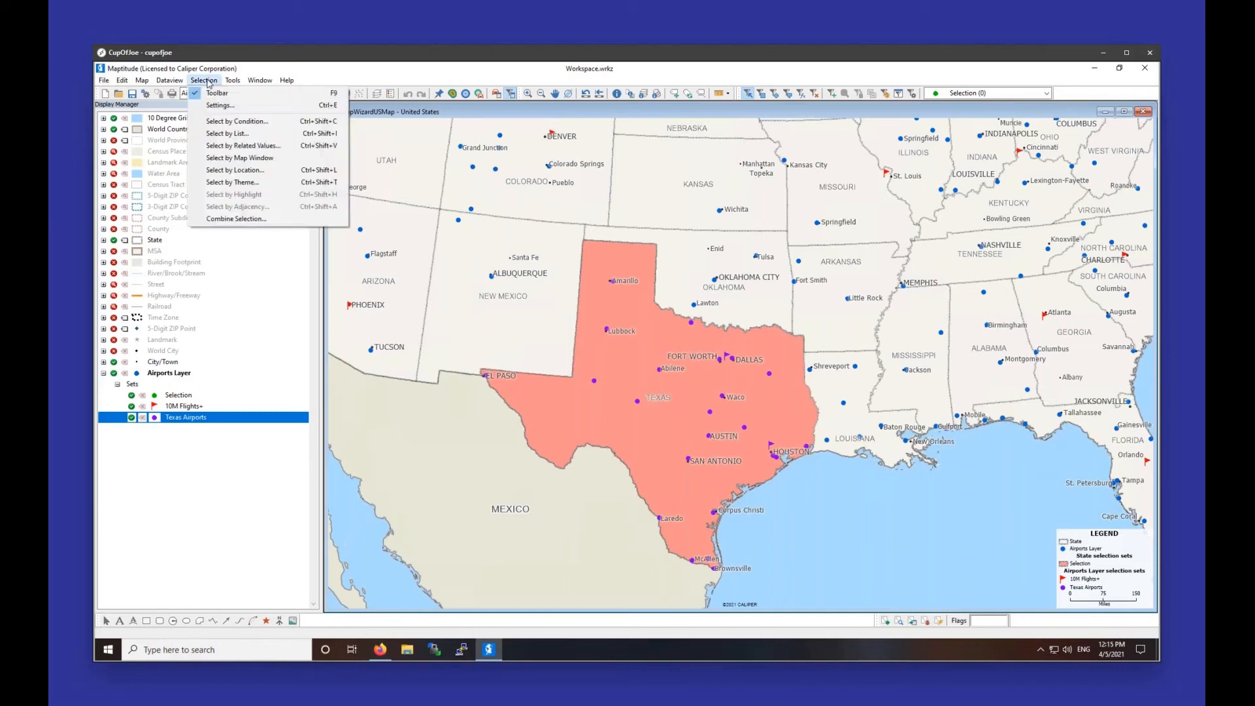
mouse_move(233, 80)
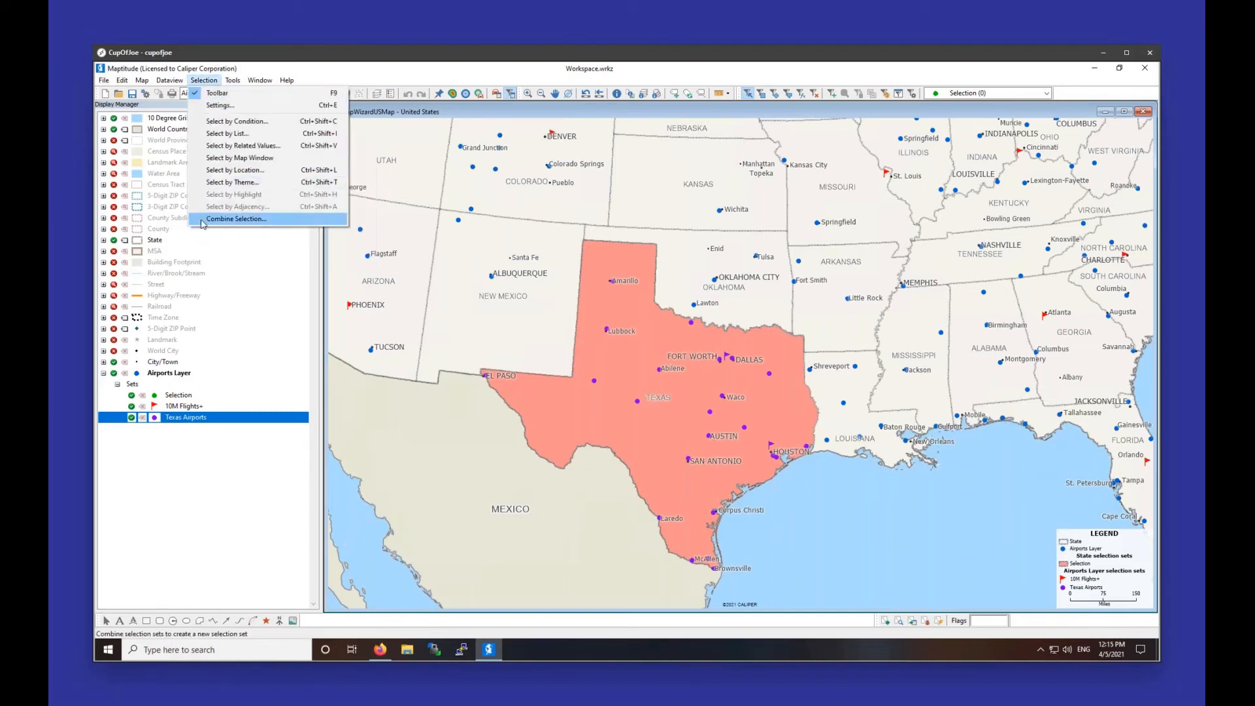
click(203, 221)
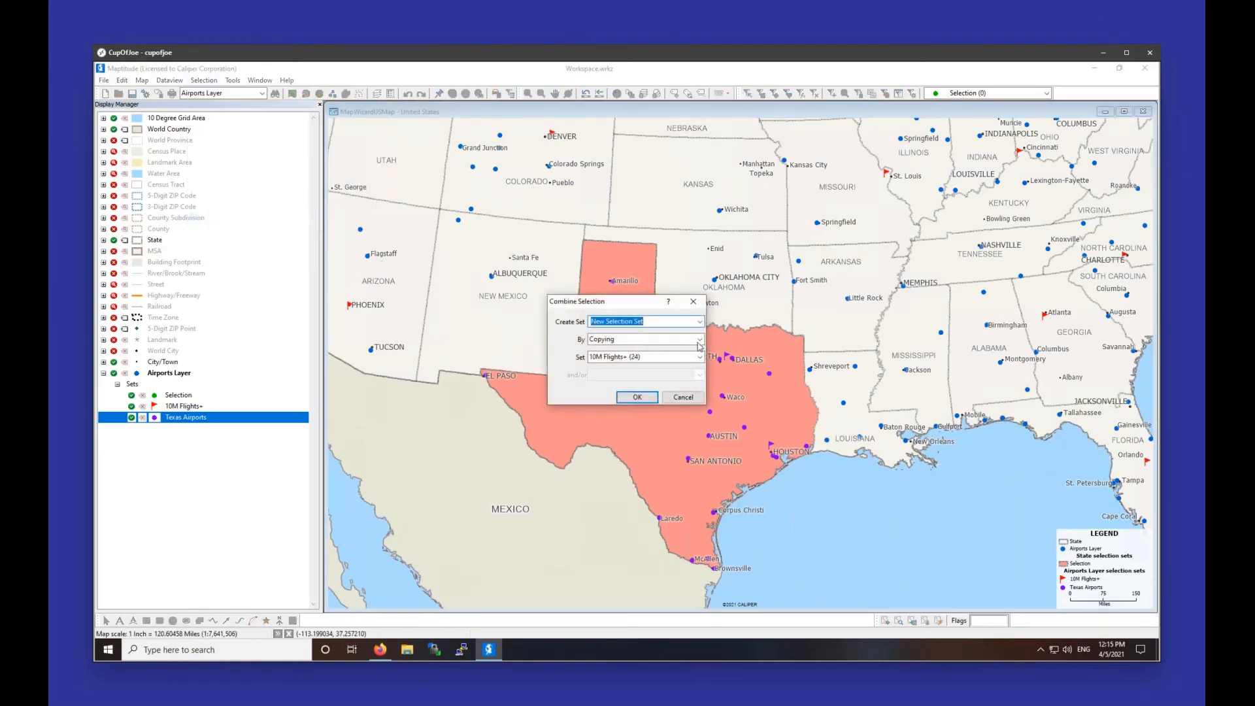
click(693, 340)
click(689, 347)
click(672, 323)
text(10M+ Texas)
click(669, 340)
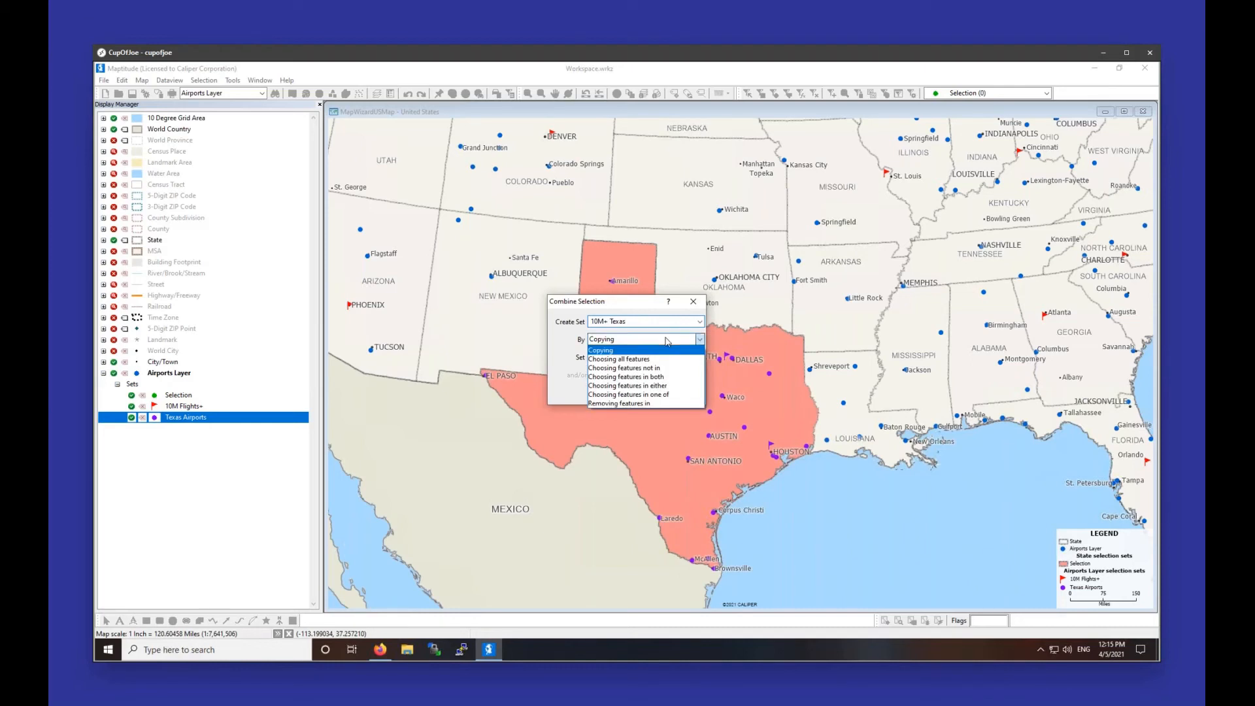
click(655, 379)
Step: Use 10M Flights+ and Texas Airports as the two sets to combine and create the combined set
click(657, 359)
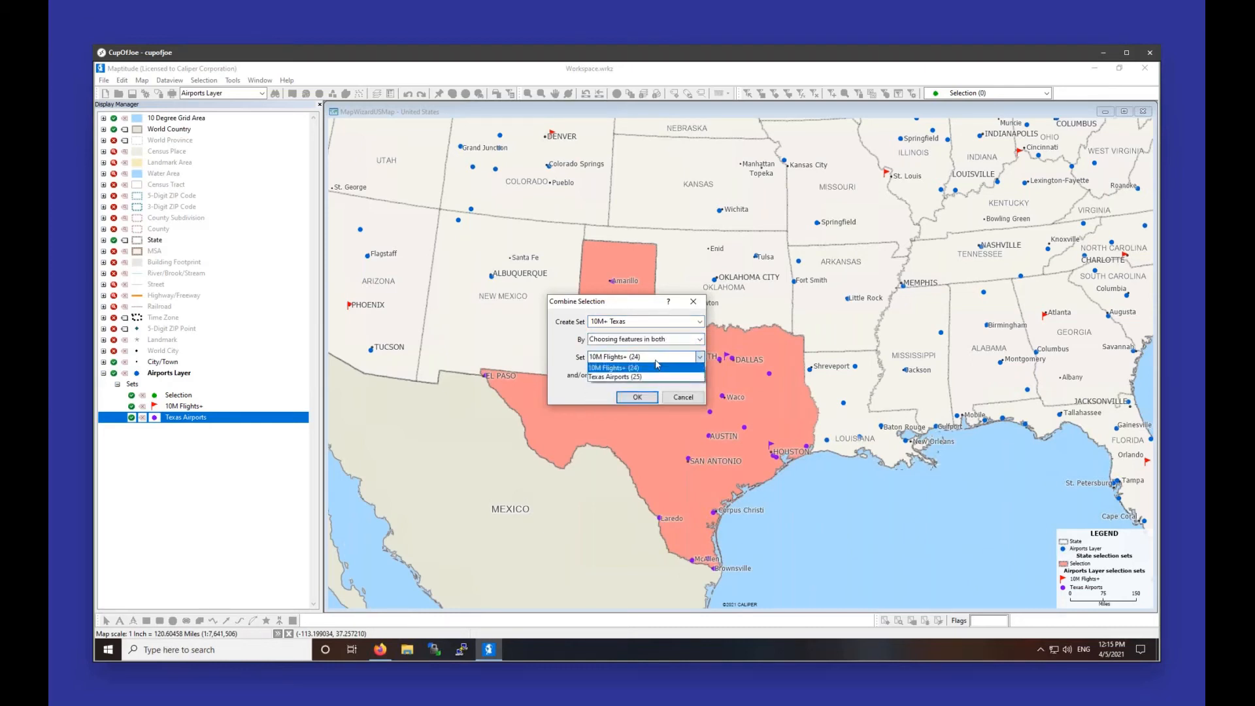
click(658, 366)
click(660, 378)
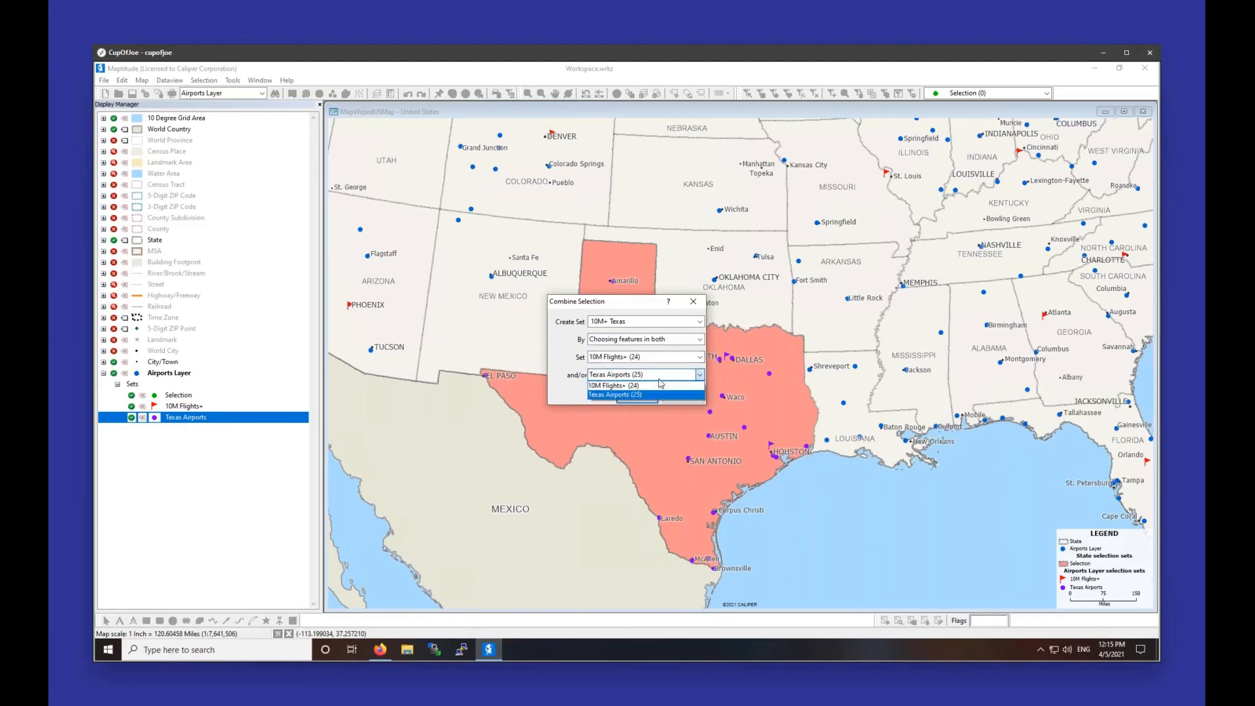
click(661, 378)
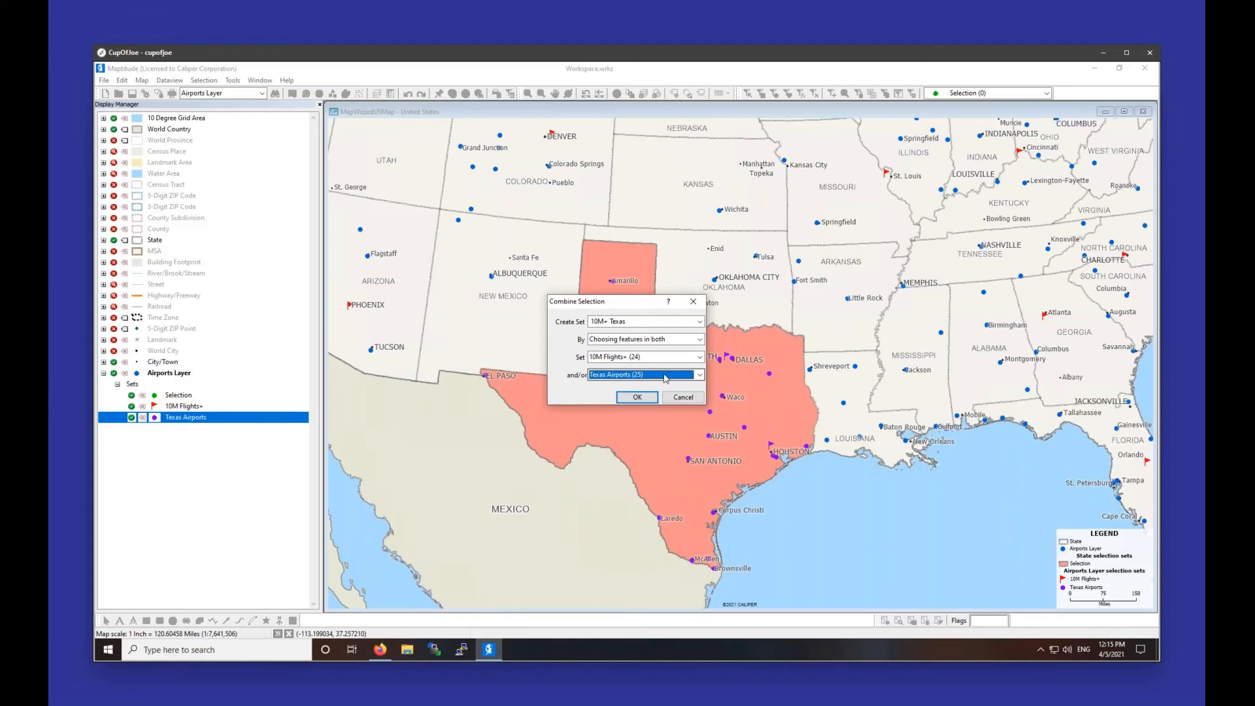
drag(663, 306, 517, 228)
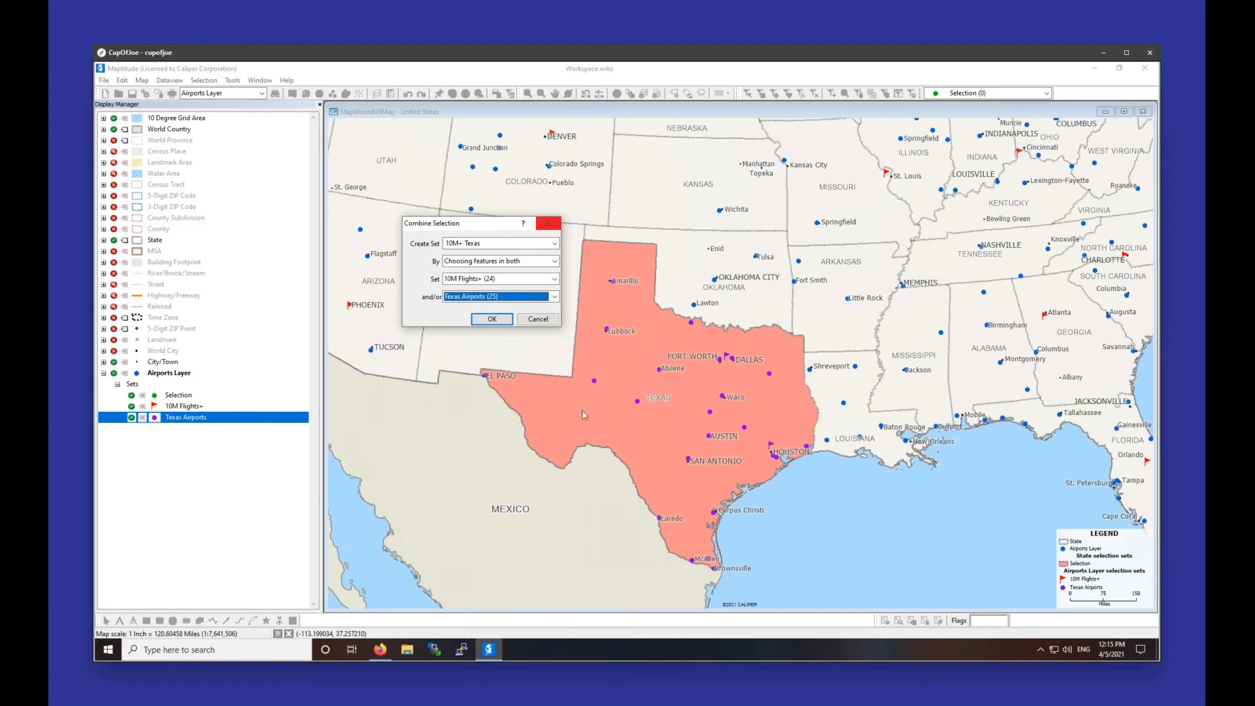
click(484, 243)
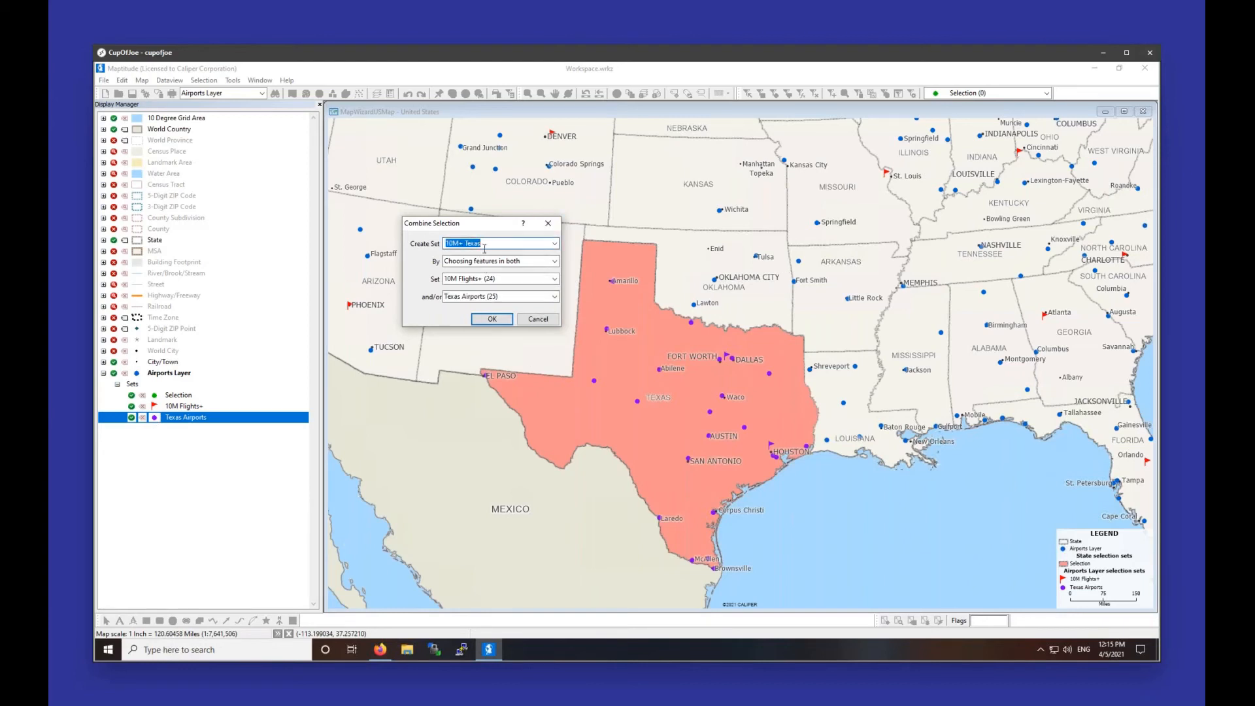
click(492, 319)
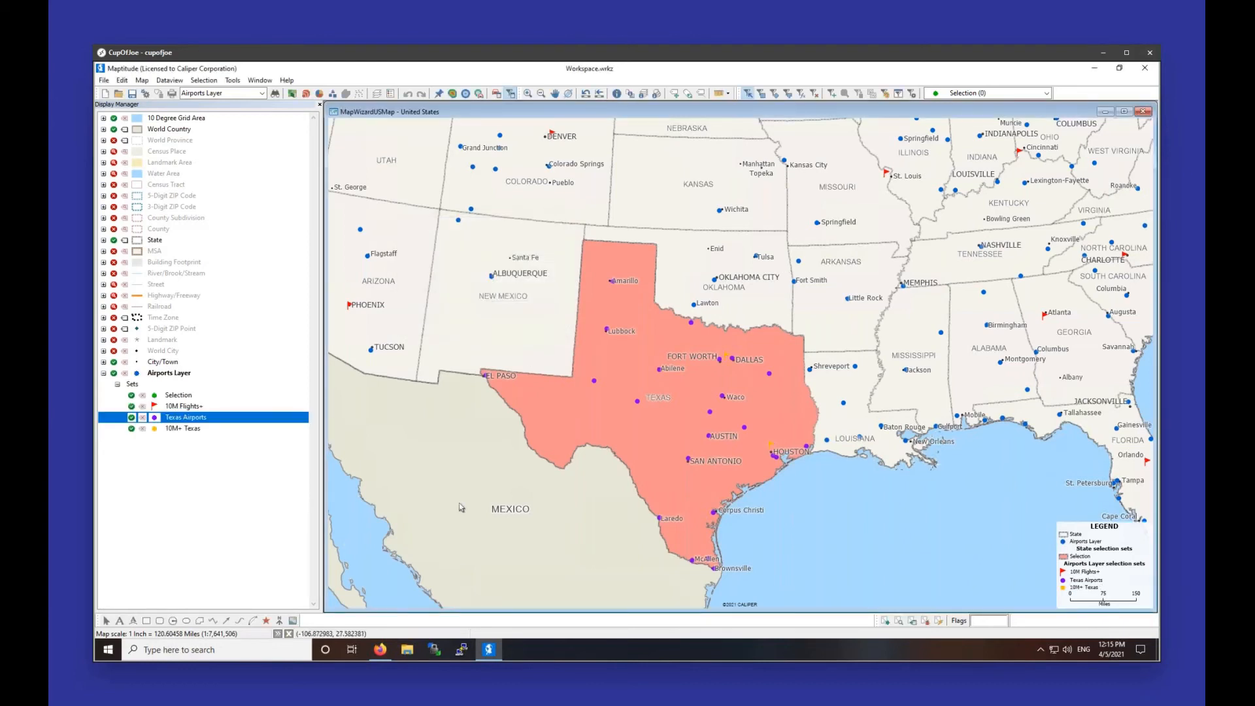
Step: Make 10M+ Texas the current selection set and show only its airports on the map
click(189, 430)
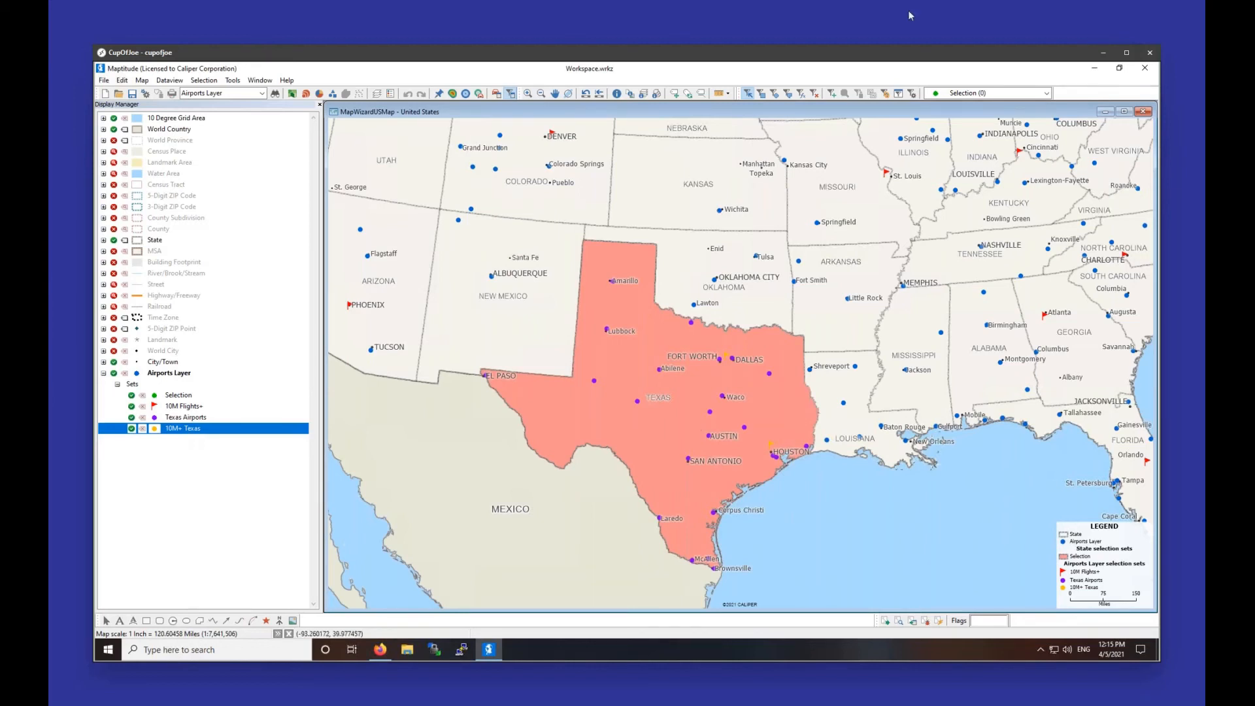
click(967, 96)
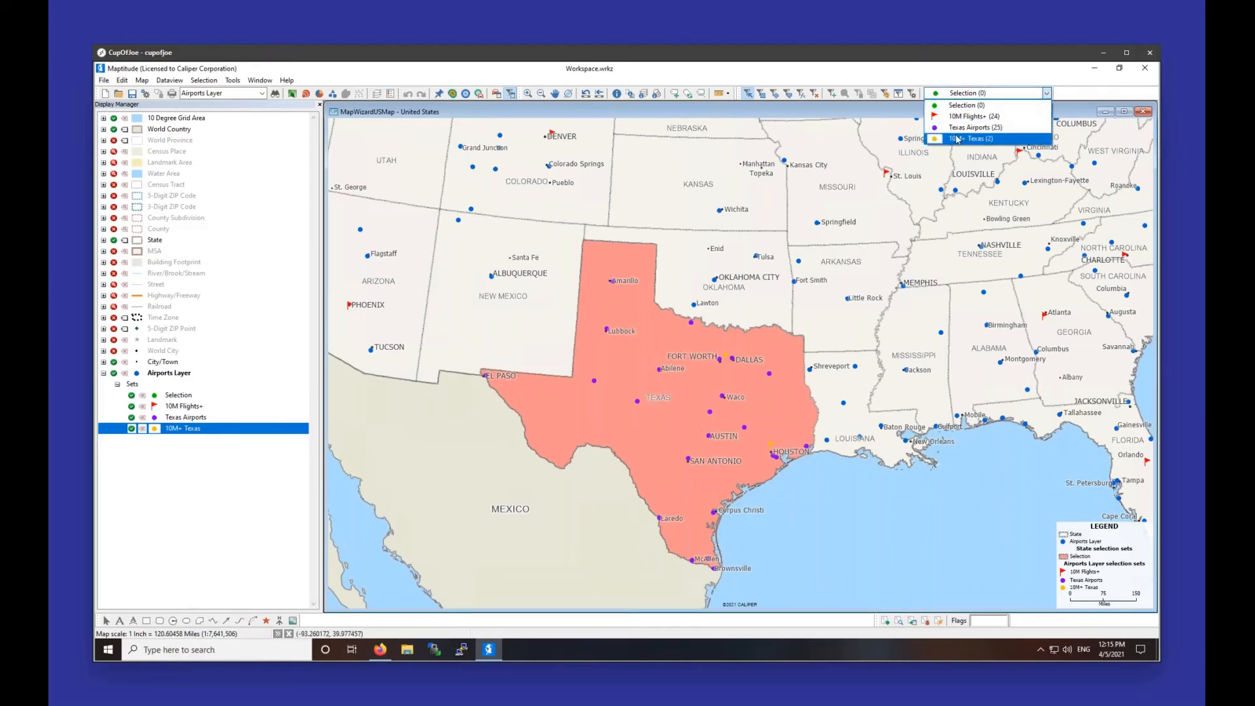
click(956, 139)
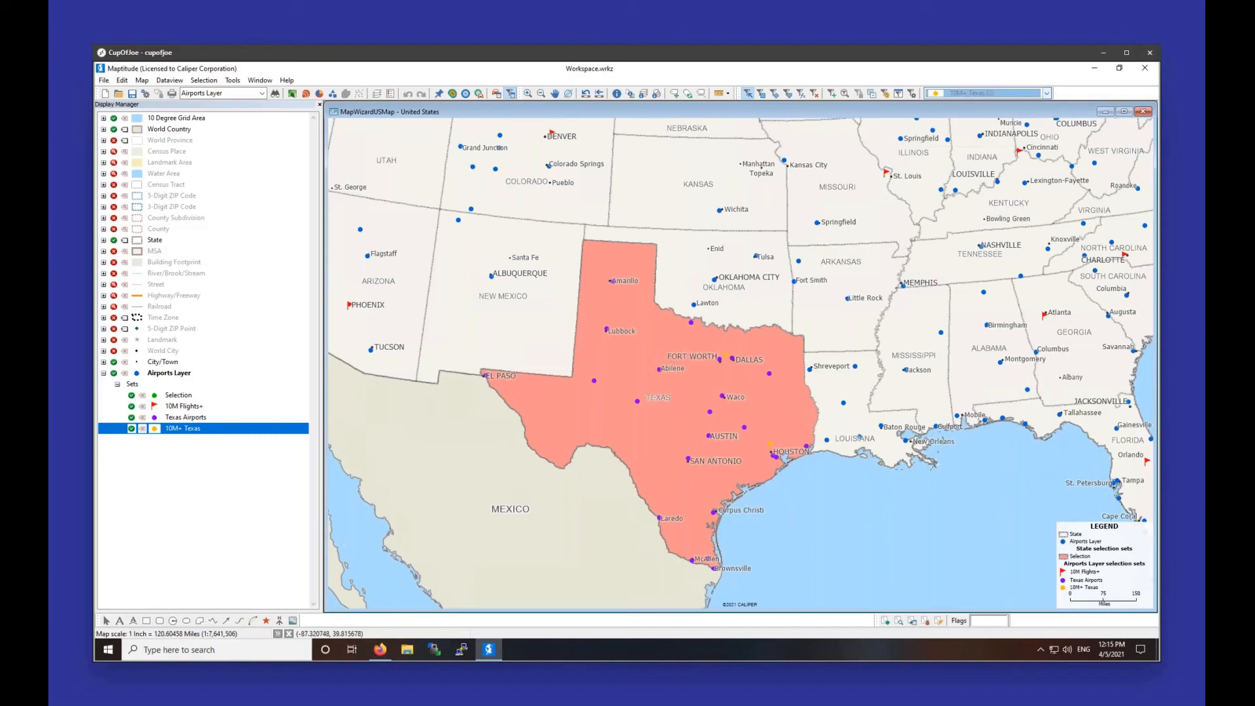
click(872, 95)
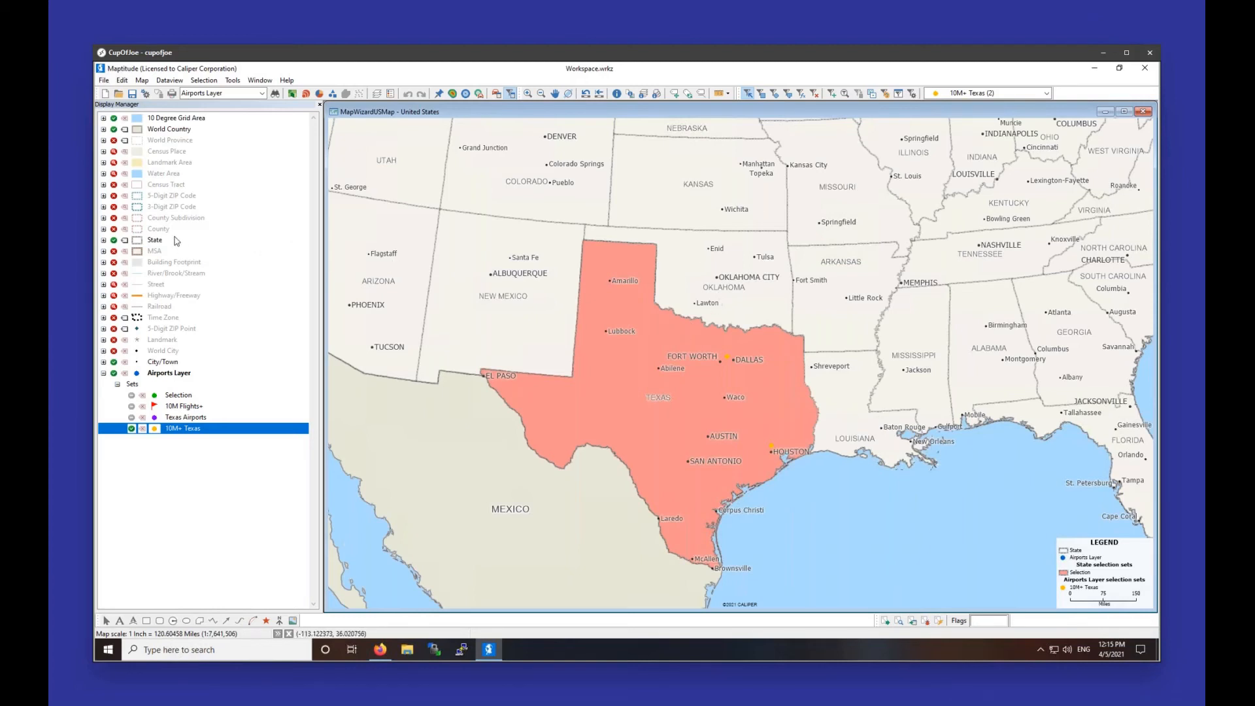
Step: Make State the working layer and clear its selection of Texas
click(256, 94)
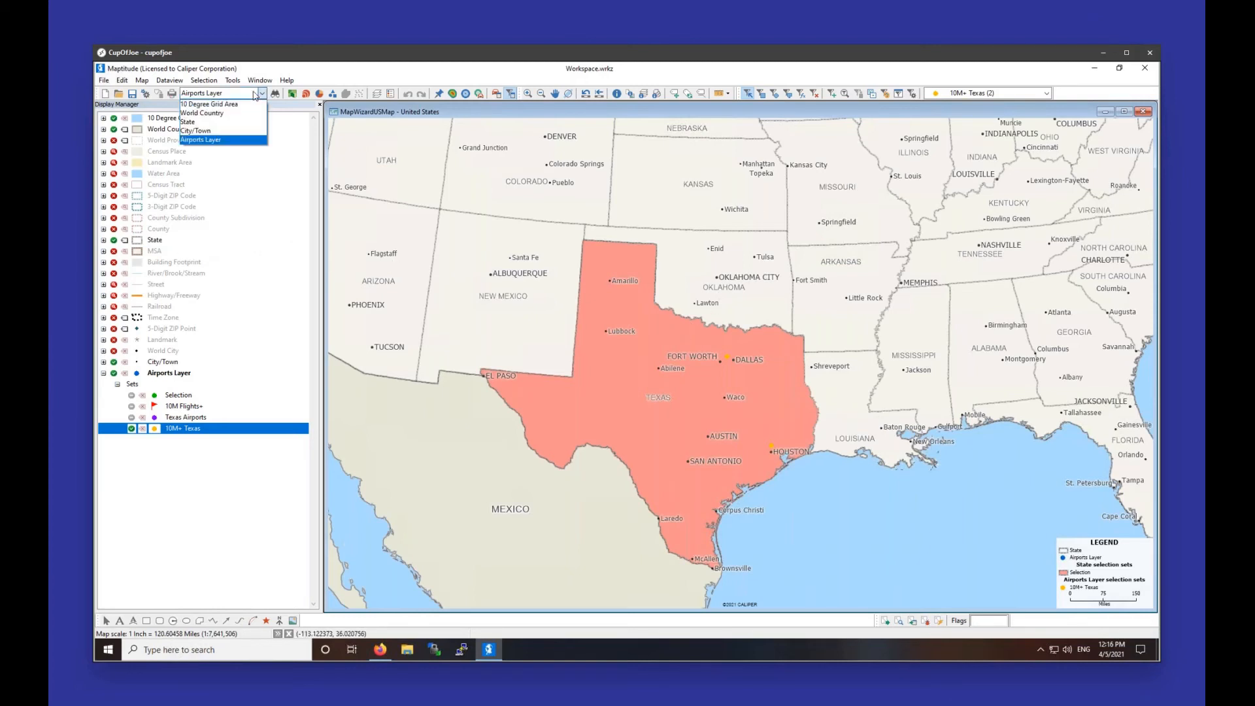
click(229, 123)
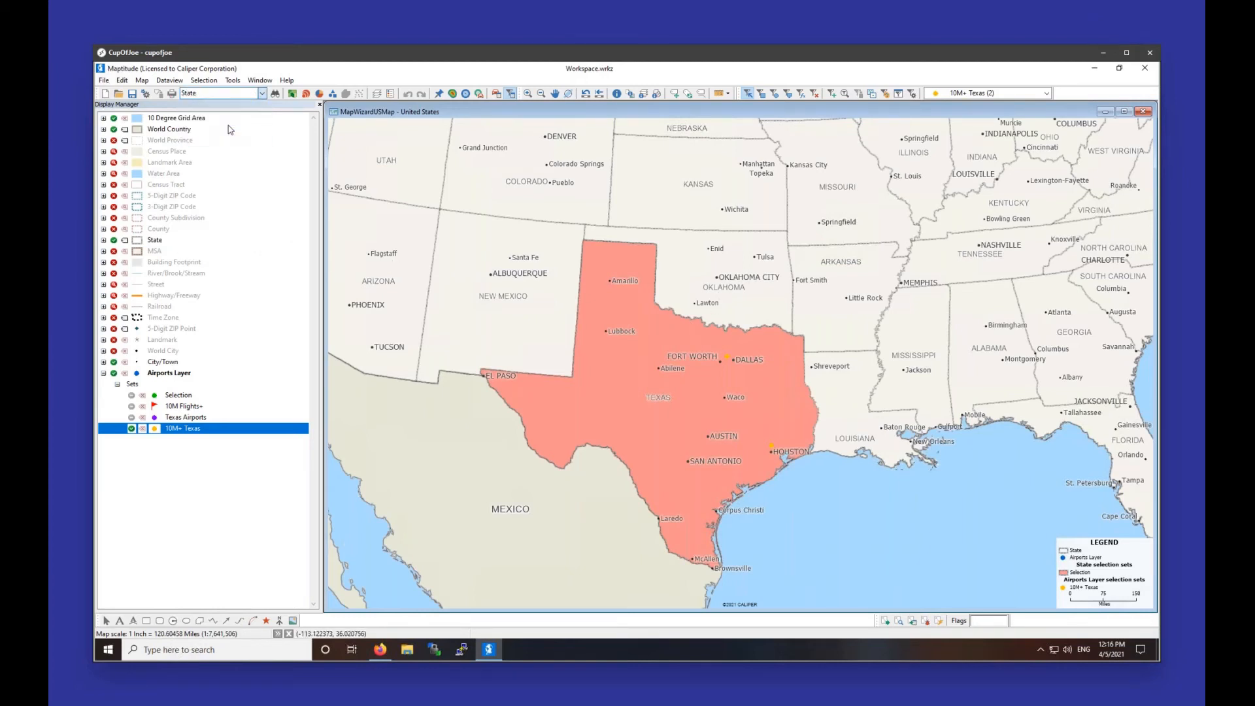
click(816, 94)
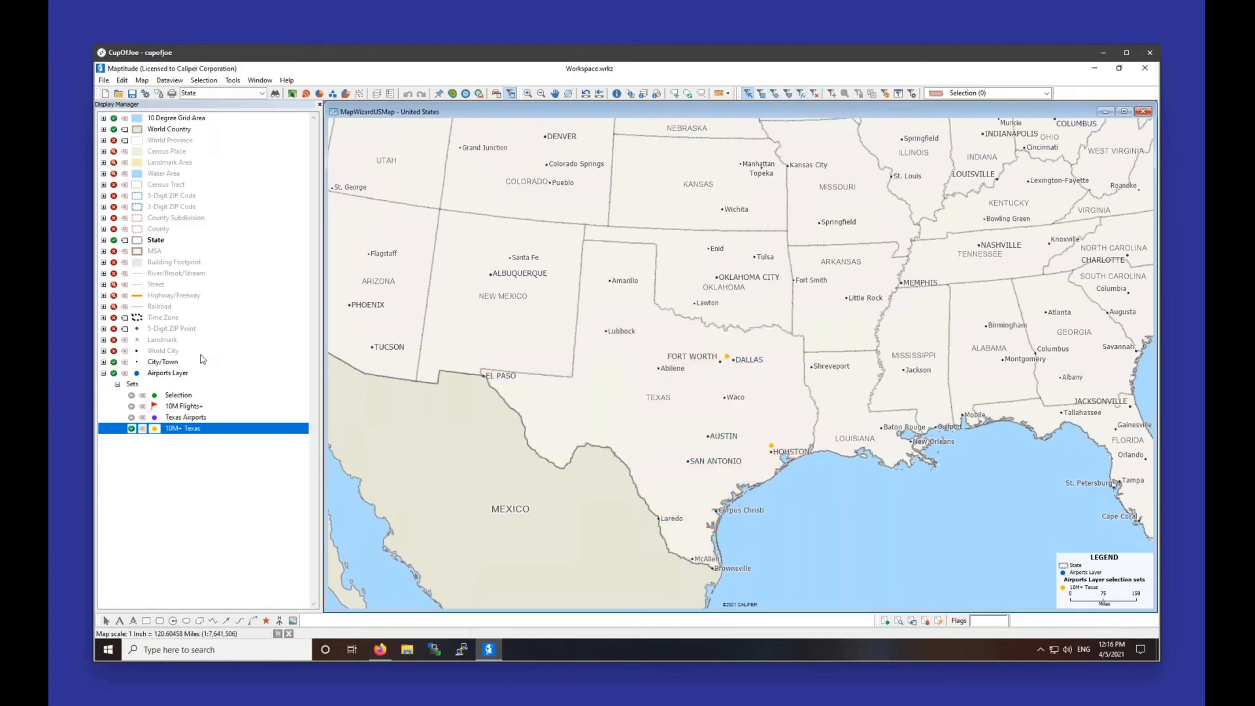
Step: Make the Airports Layer the working layer again and restore the display of all its airports
right_click(163, 373)
click(190, 380)
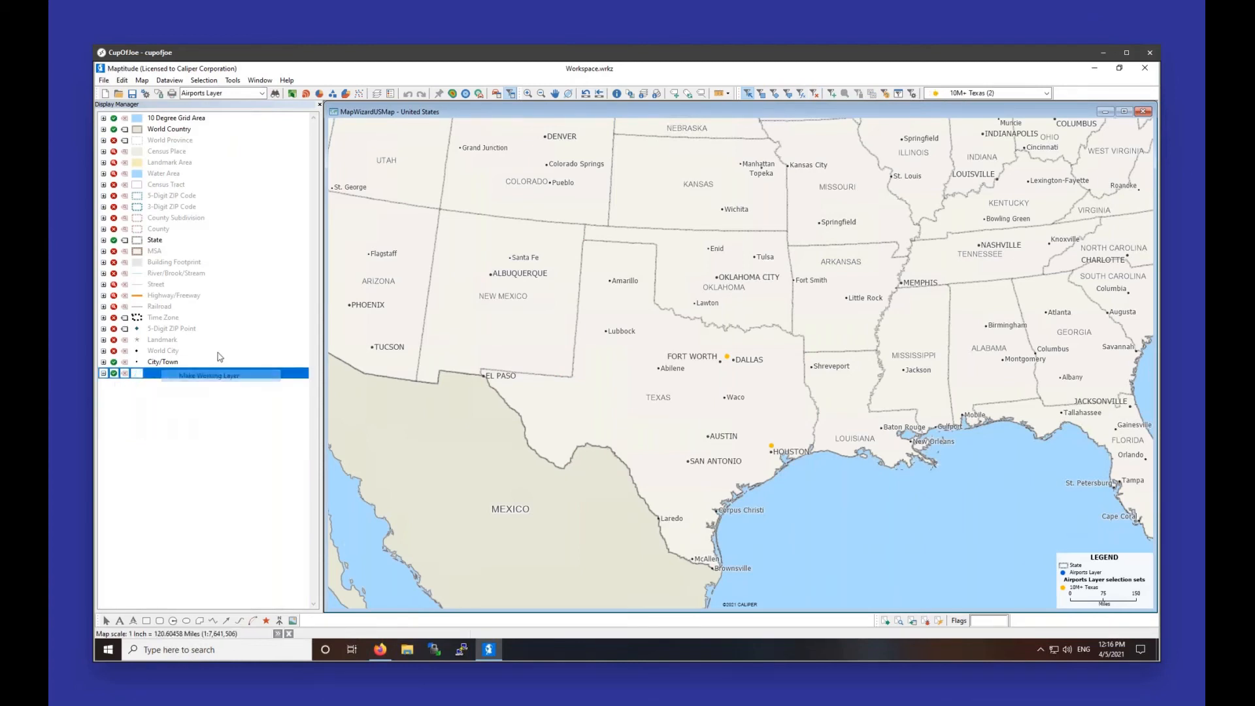
click(874, 94)
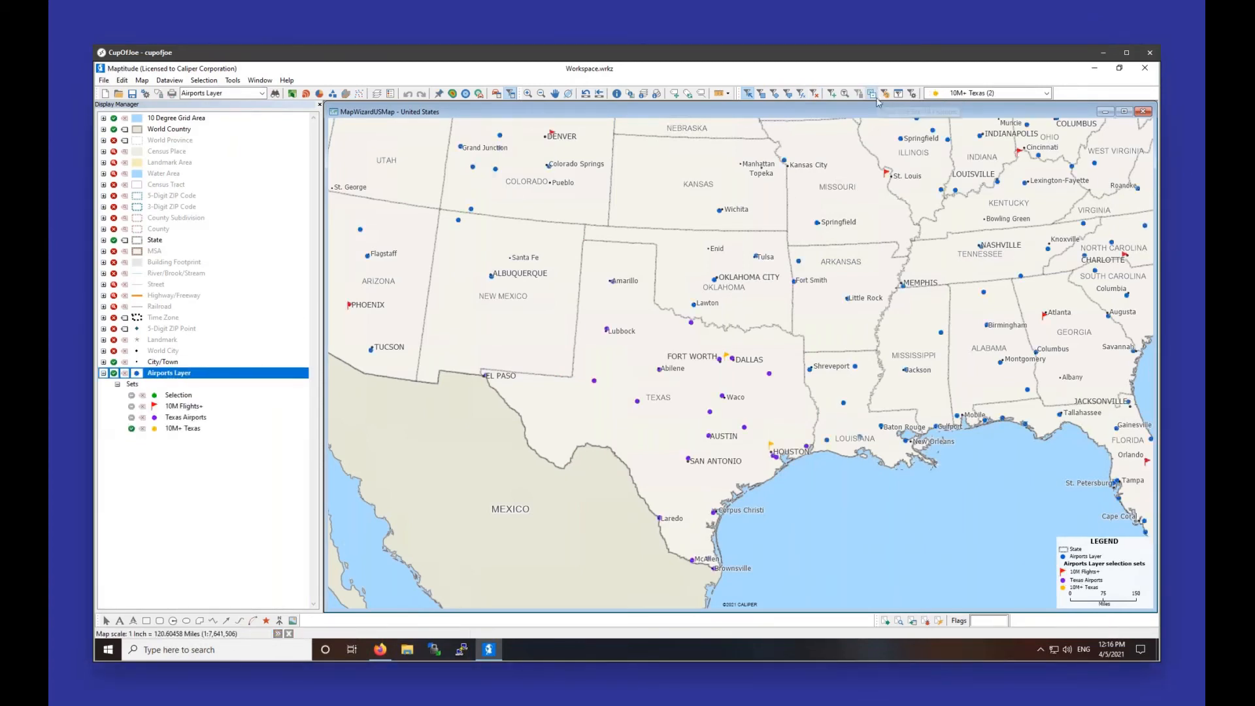
Step: Drop the 10M Flights+, Texas Airports and 10M+ Texas selection sets from the Airports Layer
scroll(741, 364, down, 3)
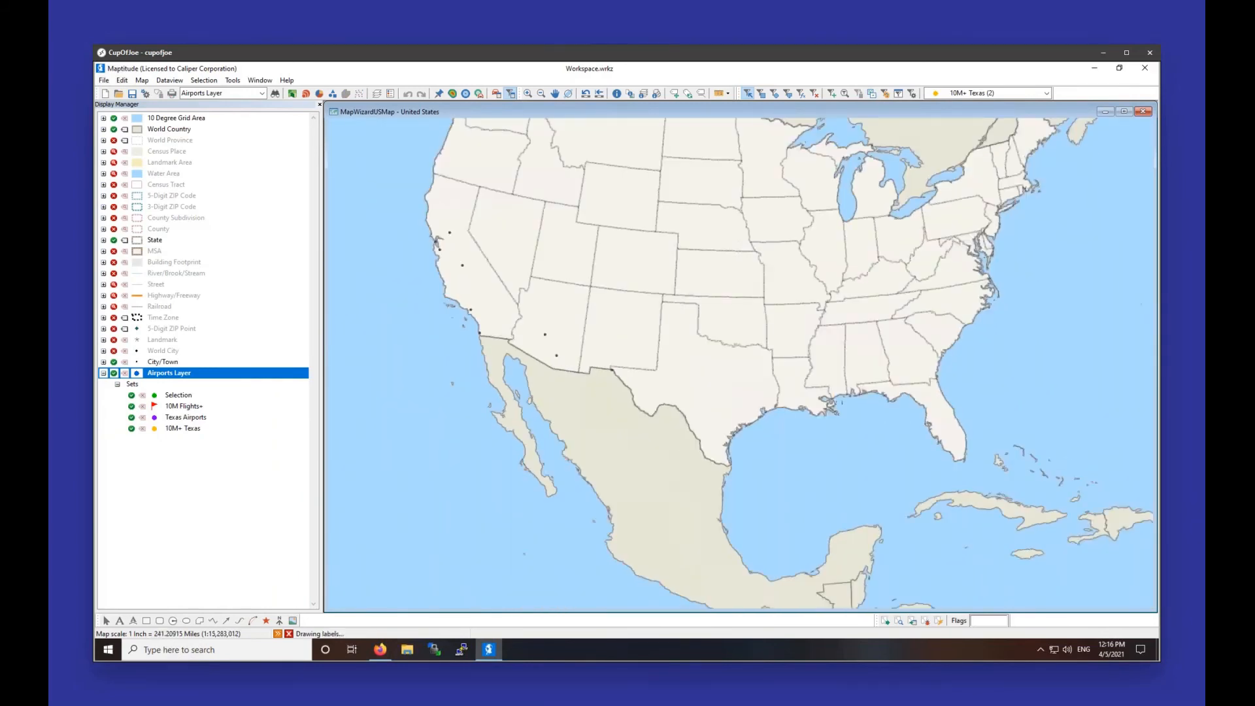
drag(741, 364, 741, 464)
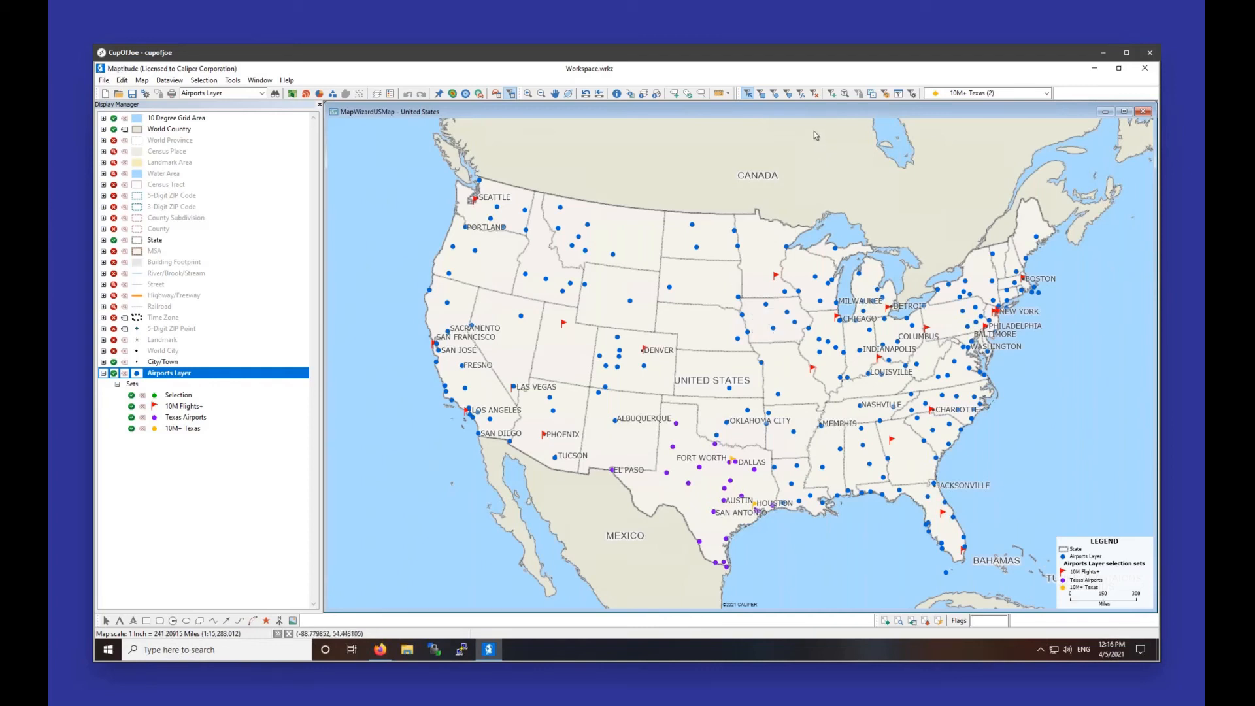
click(900, 94)
shift+click(571, 310)
click(734, 363)
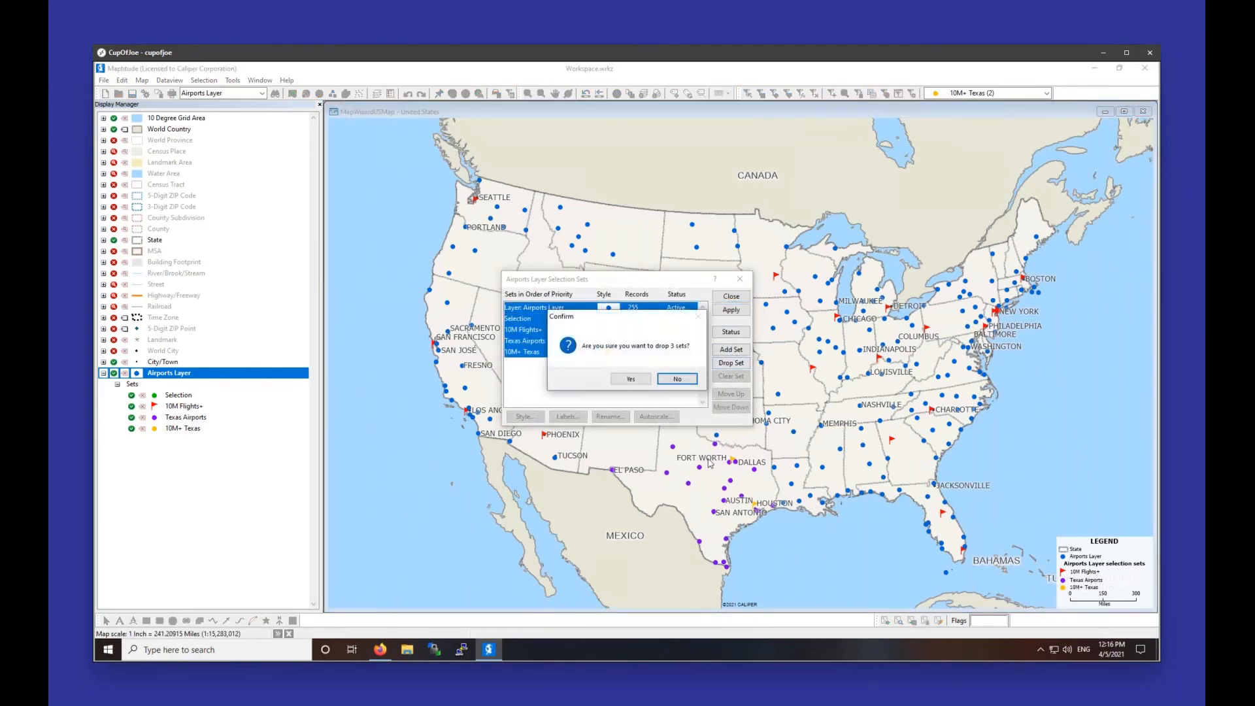
click(631, 381)
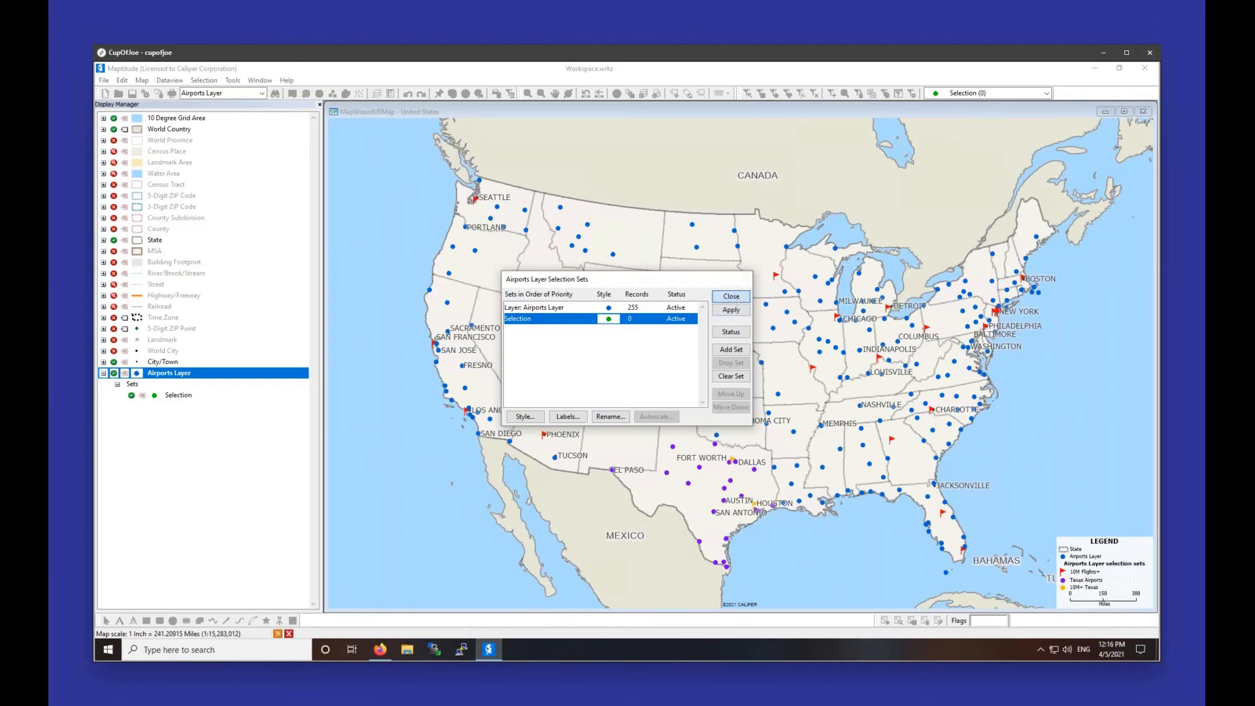
click(732, 296)
mouse_move(759, 456)
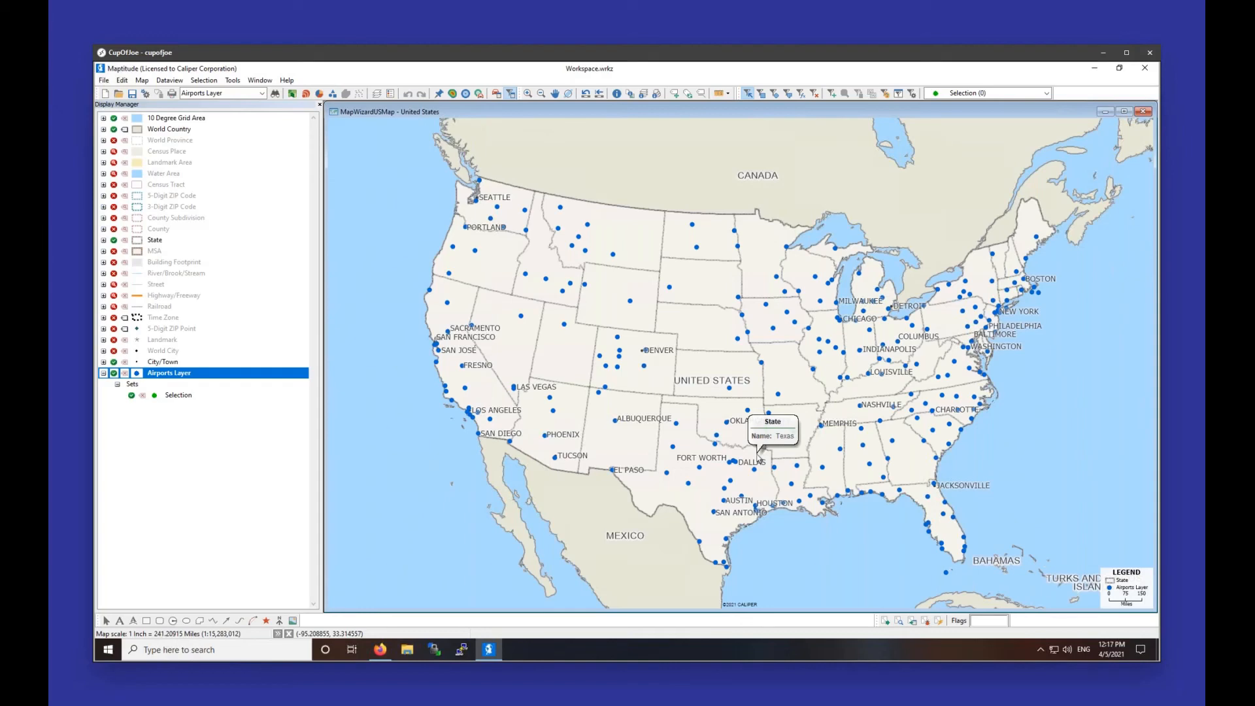
Step: Open a new dataview of the Airports Layer, examine its Foreign and Domestic columns, and close it
right_click(186, 373)
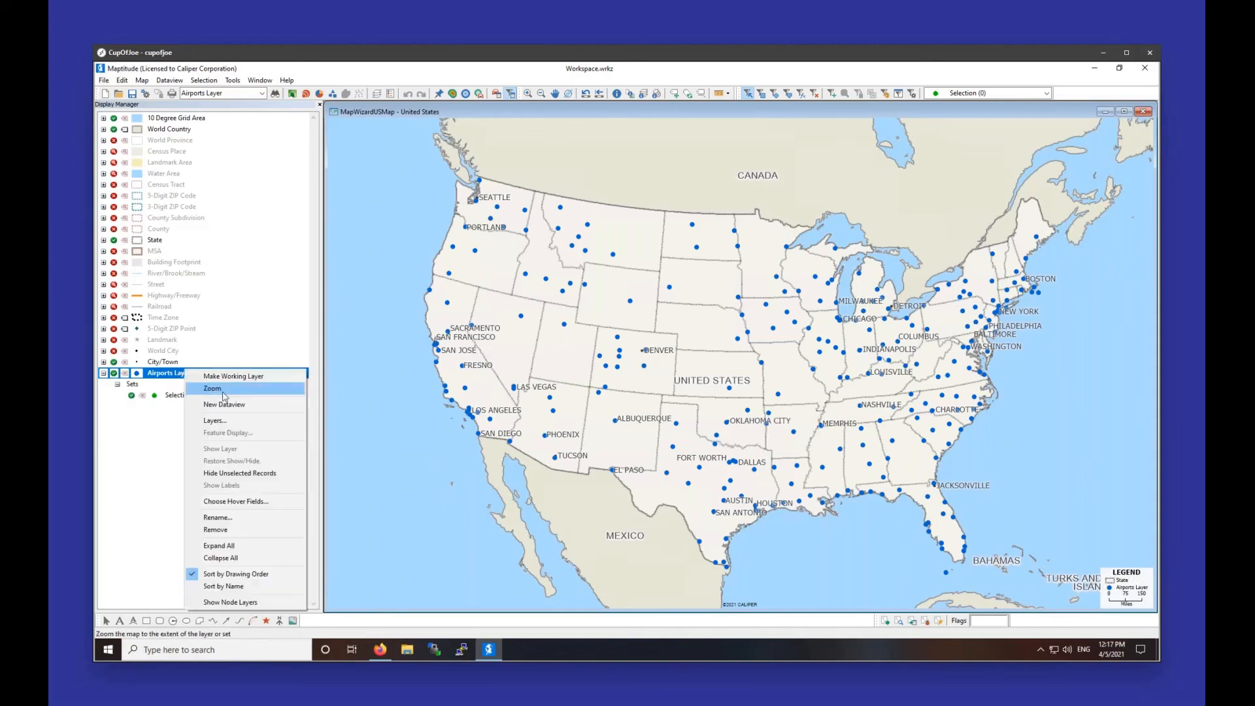
click(225, 405)
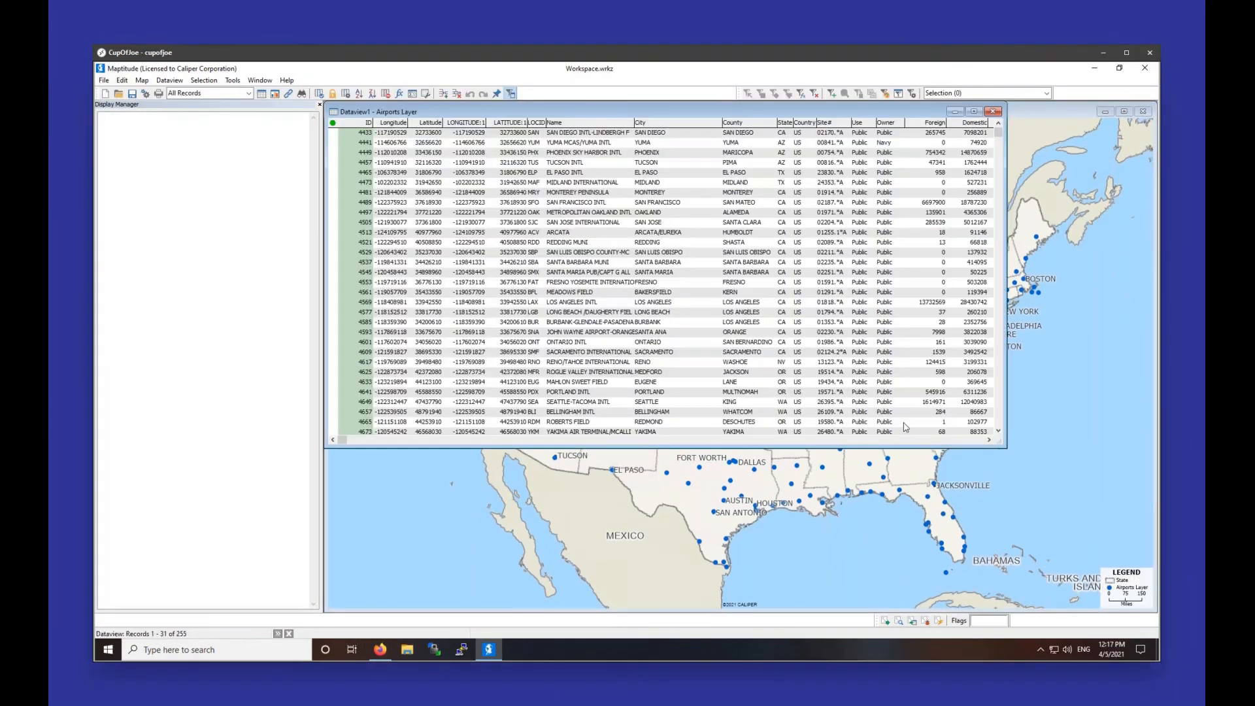
click(947, 440)
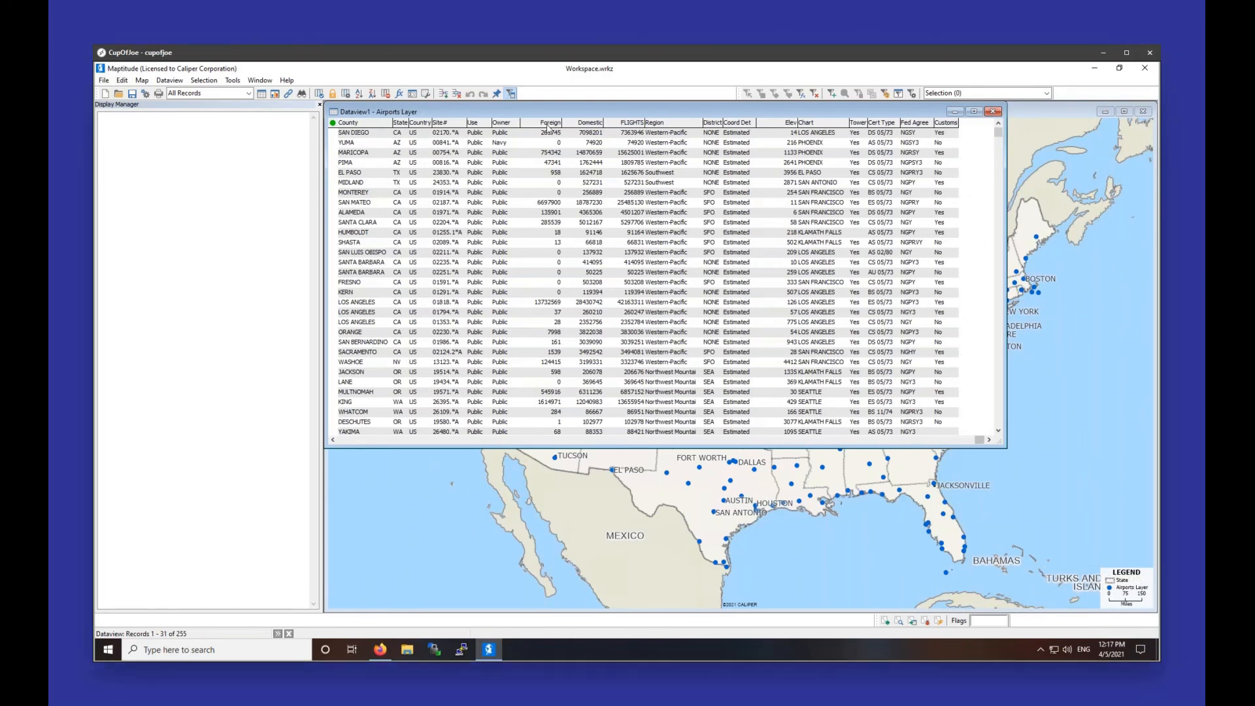
click(548, 125)
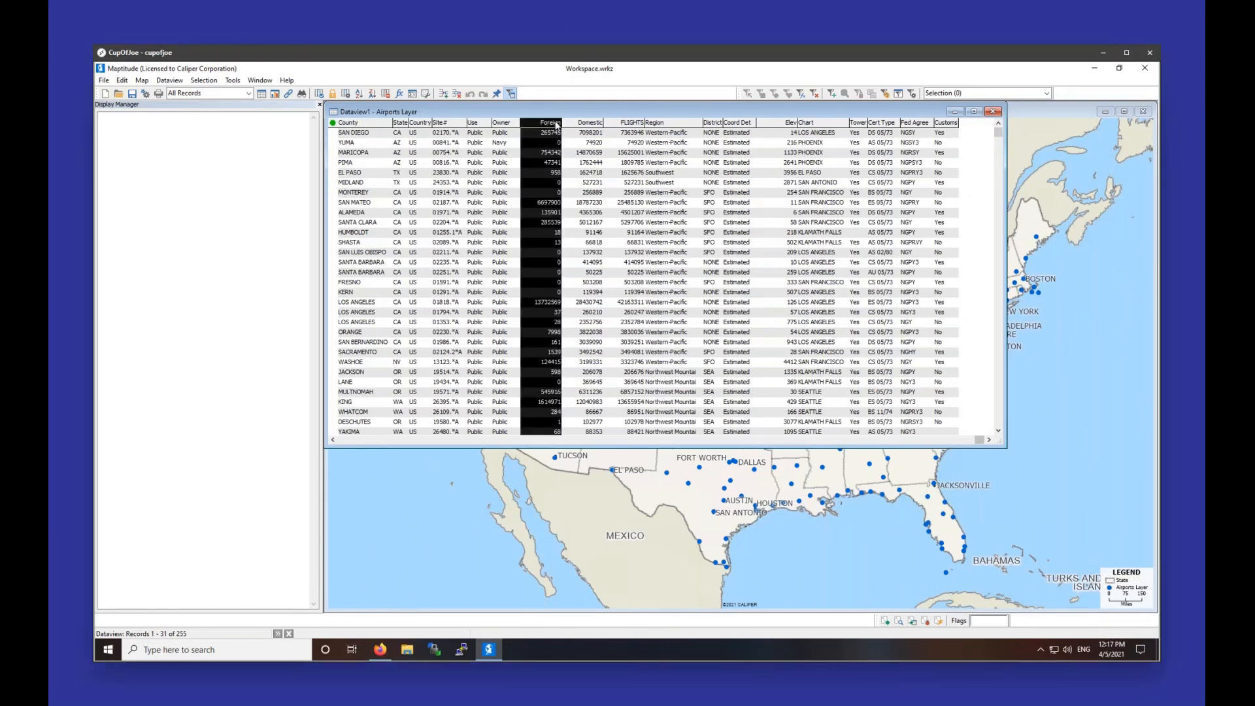
click(585, 124)
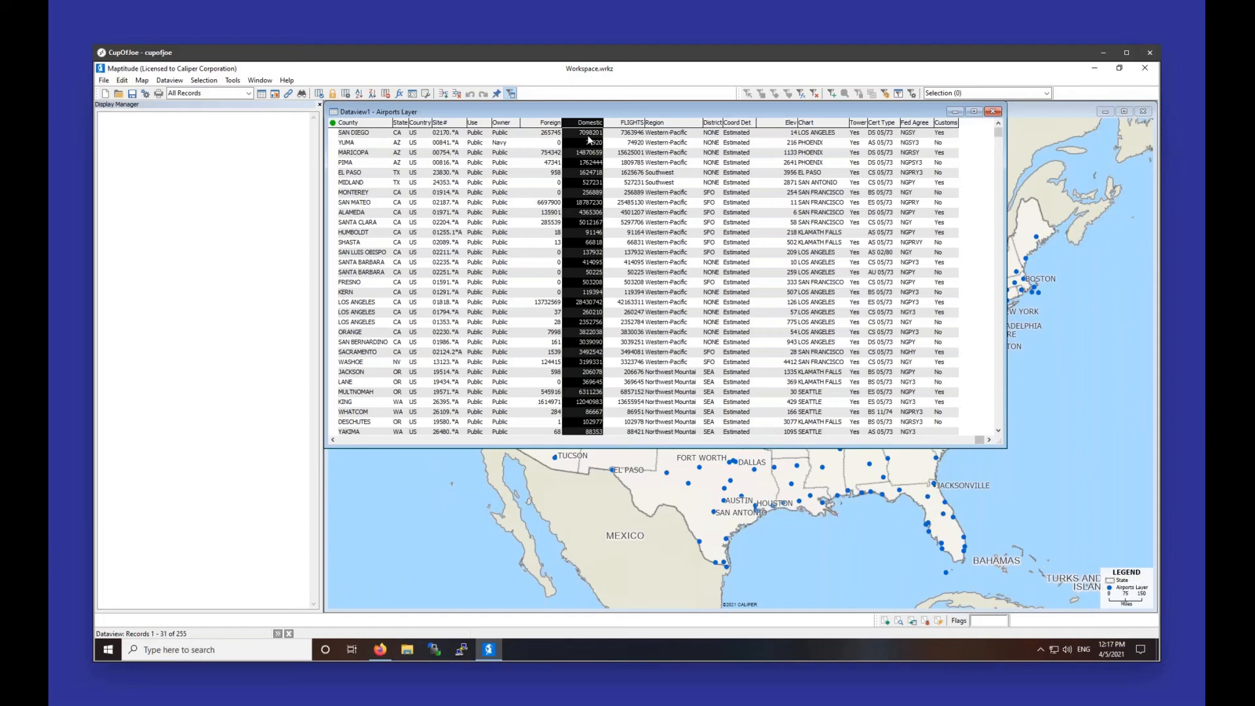
click(993, 111)
Step: Create a color theme on the Airports Layer using the Domestic field
click(204, 80)
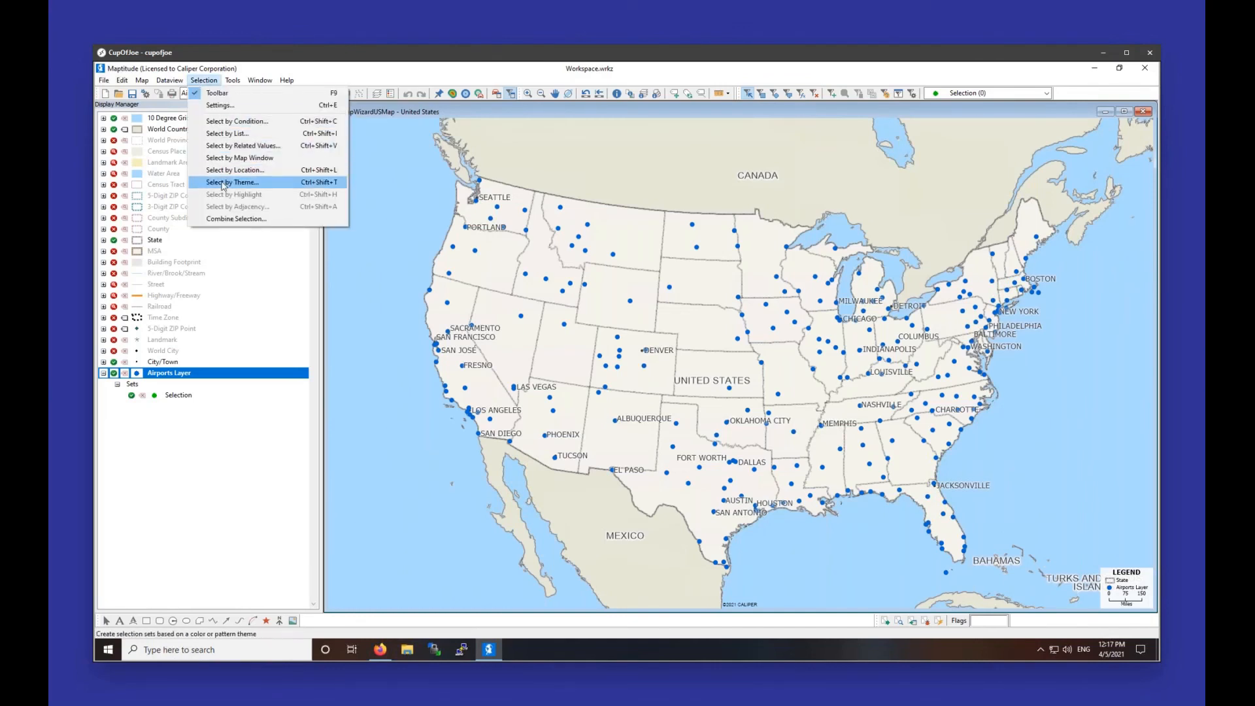
click(213, 82)
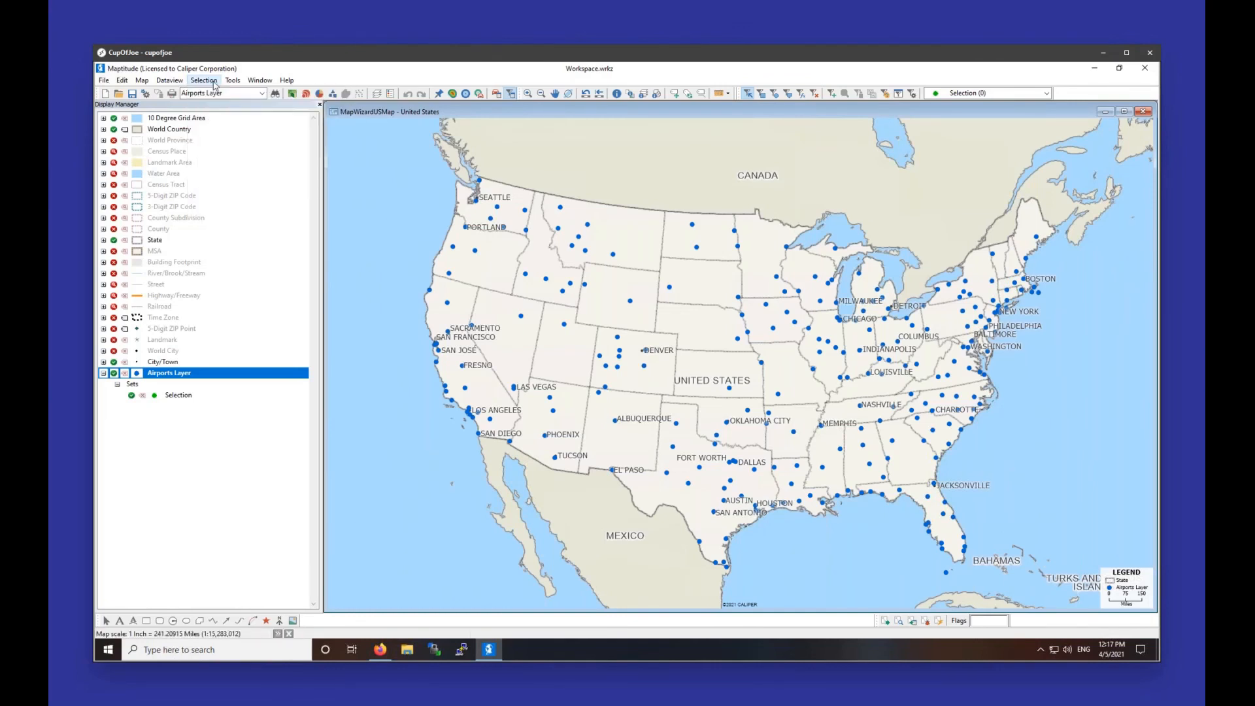
click(292, 94)
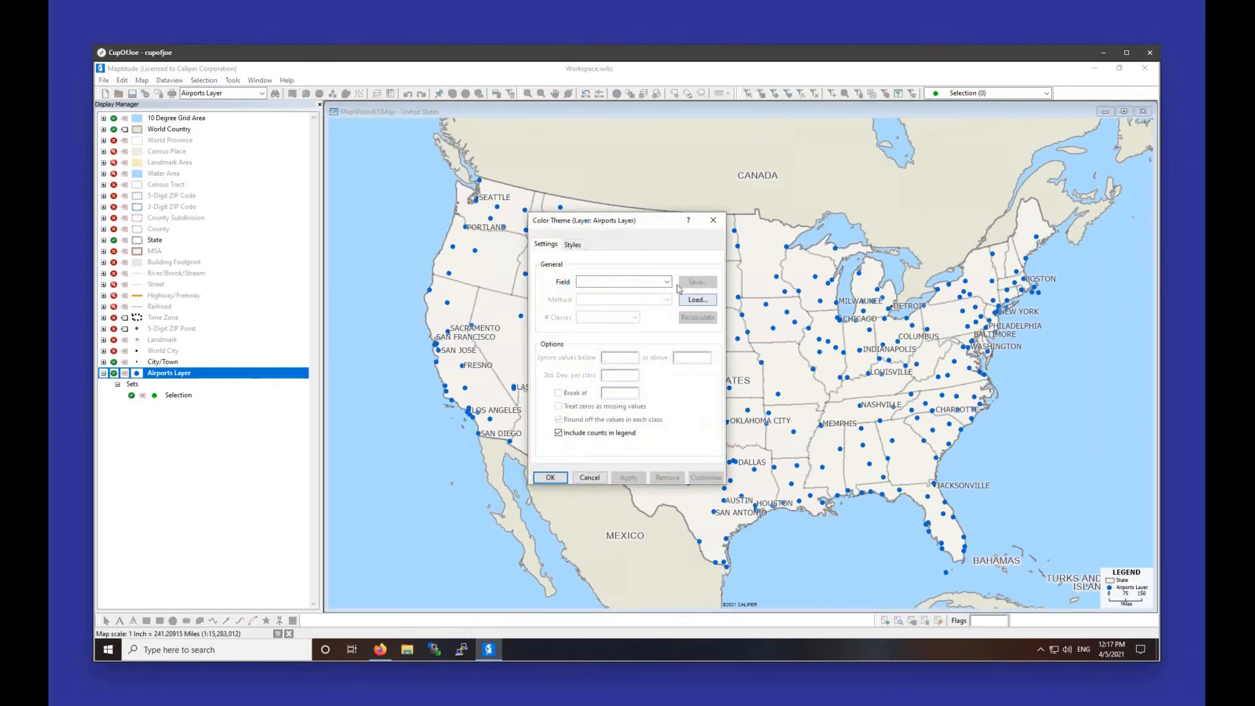
click(668, 281)
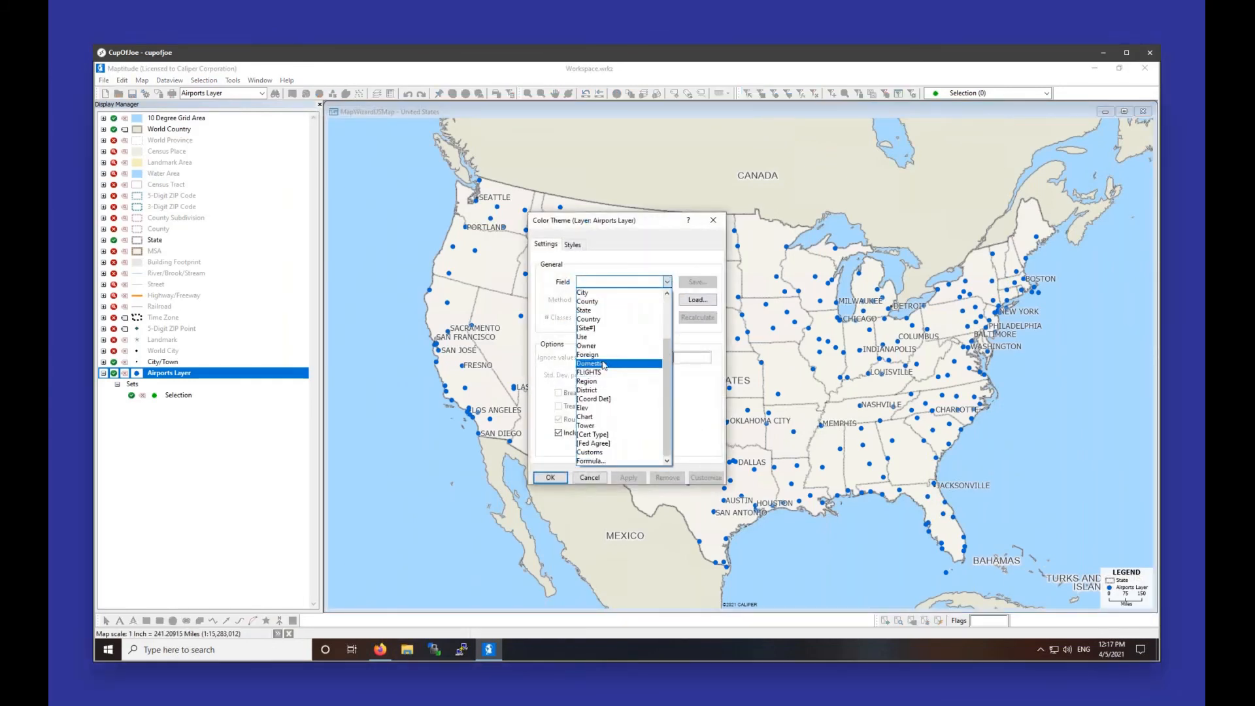
click(591, 426)
click(551, 478)
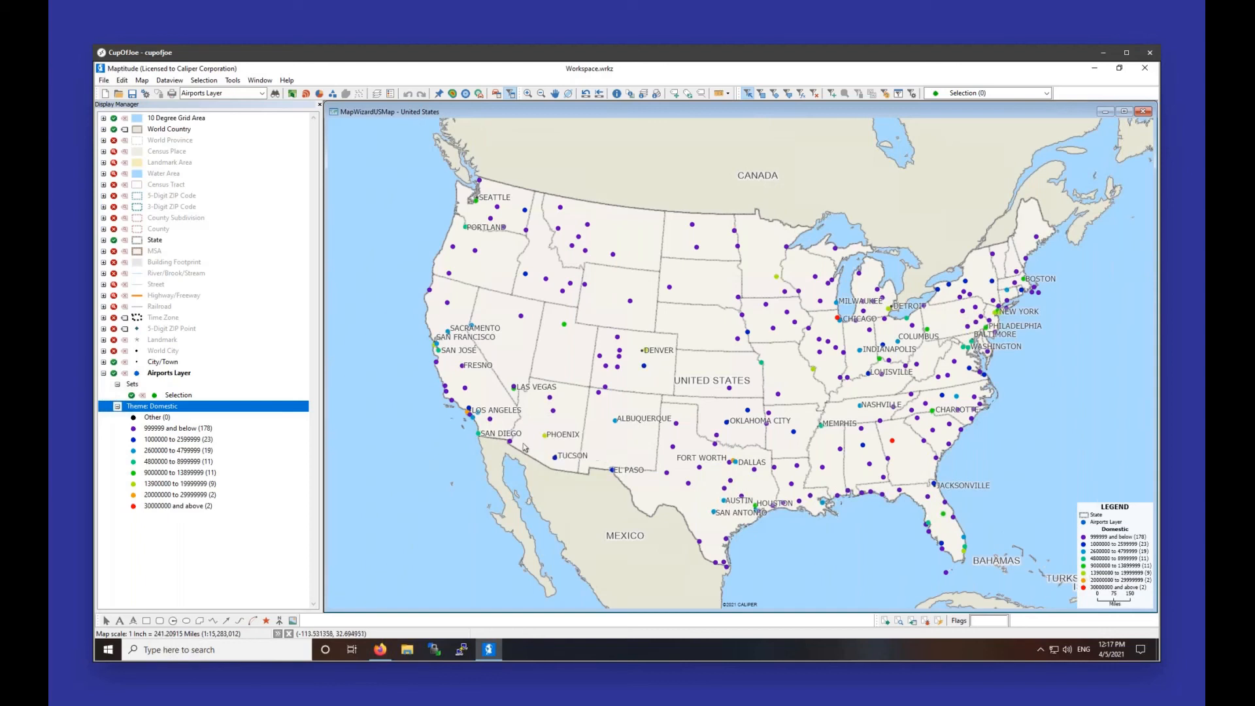
Step: Examine the Domestic theme's classes from 999999 and below up to 30000000 and above, including the symbol style of the highest class
click(154, 431)
click(154, 440)
click(156, 452)
click(156, 461)
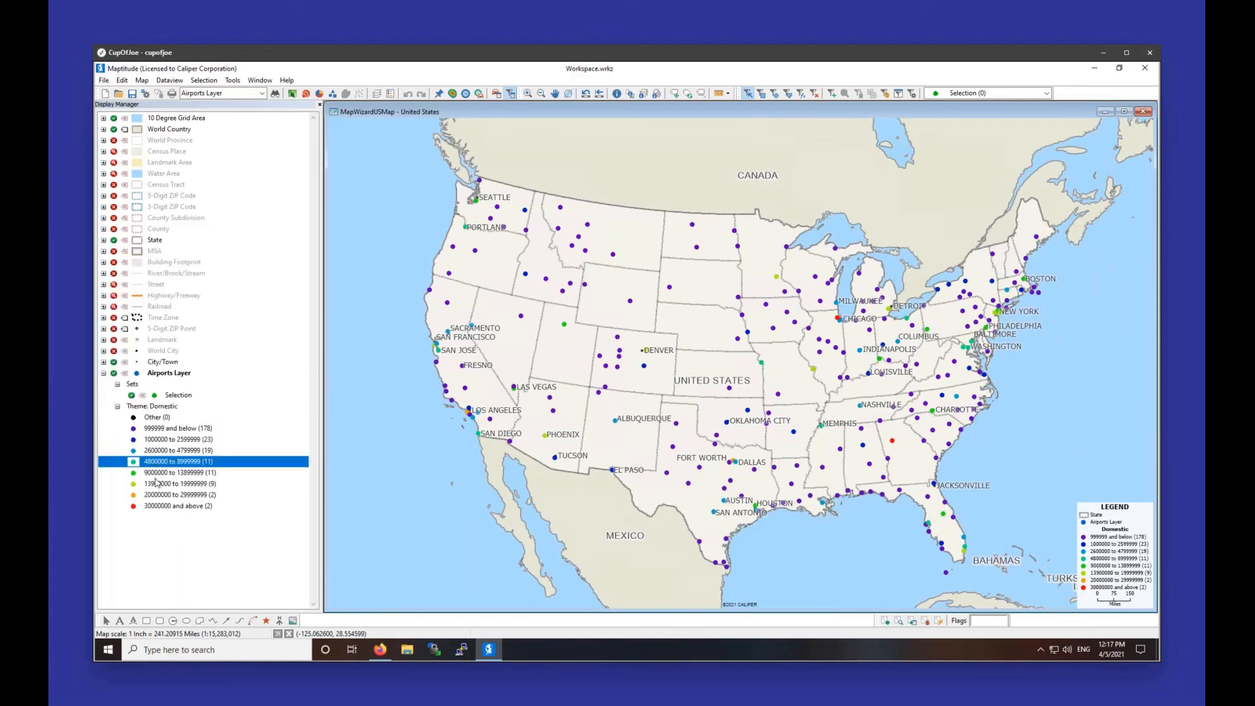
click(155, 476)
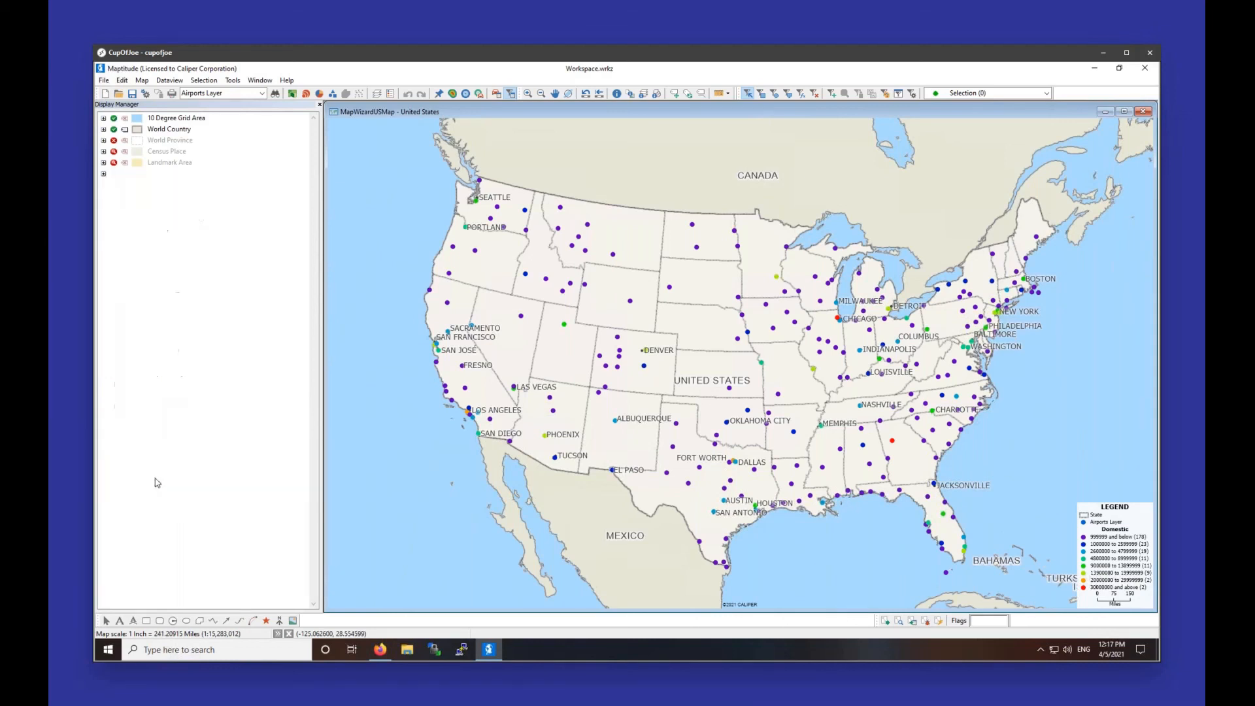
click(155, 483)
click(151, 496)
click(140, 507)
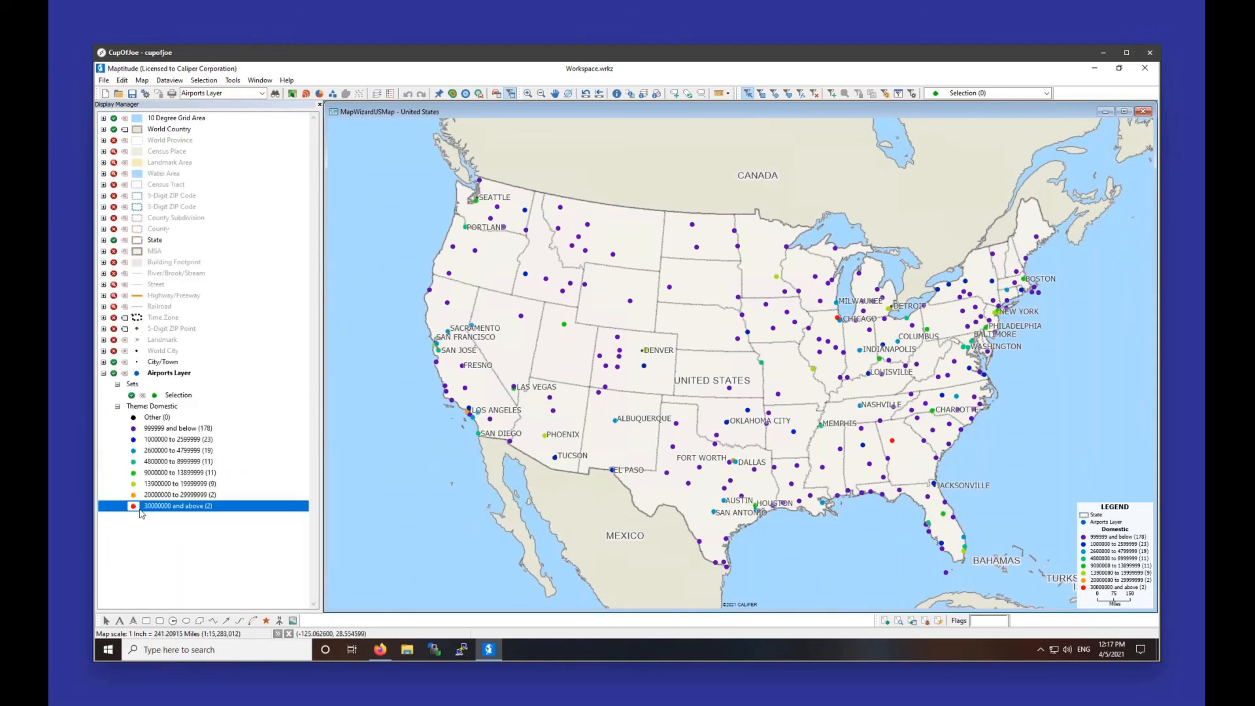
click(134, 508)
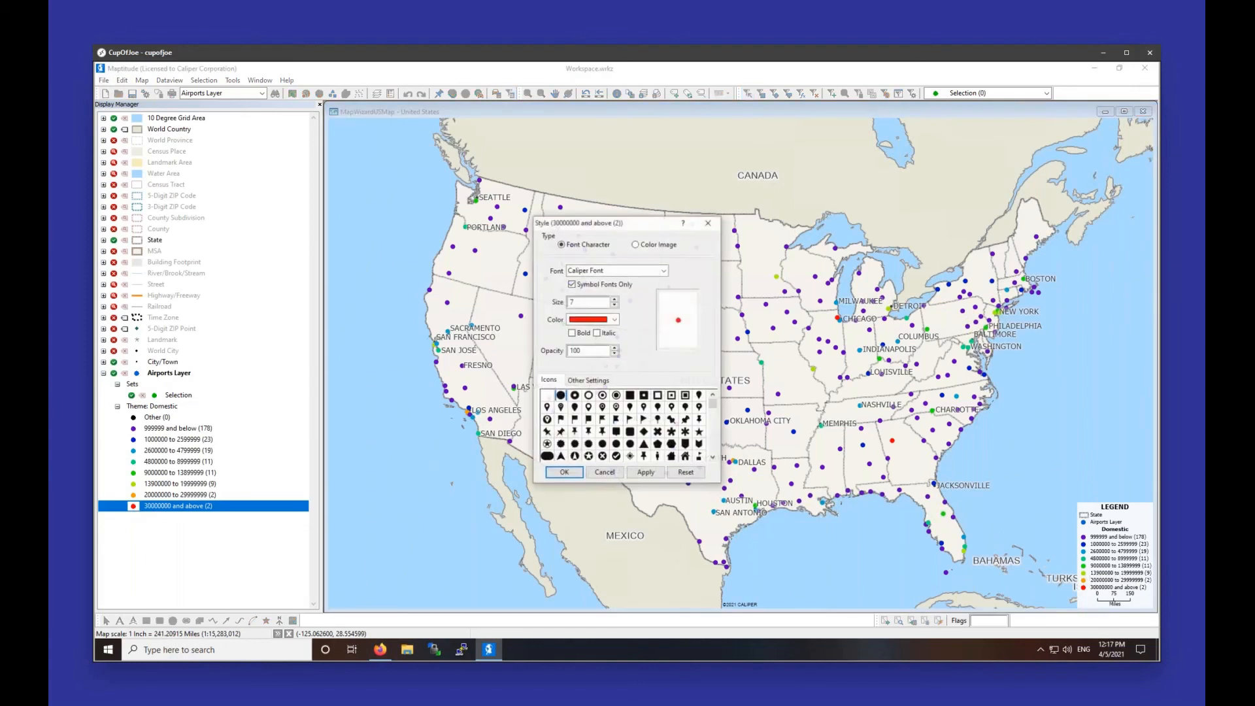
click(709, 225)
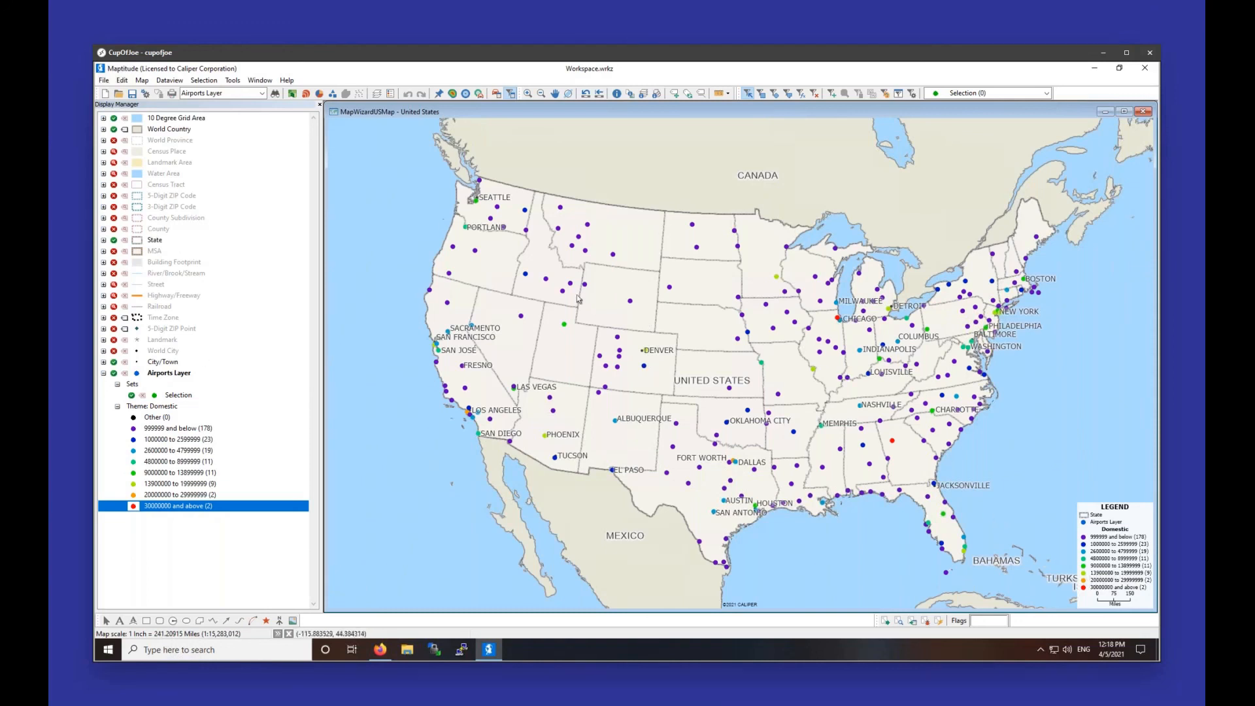
Step: Use Select by Theme with the Domestic theme to create selection sets of airports from its classes
click(201, 80)
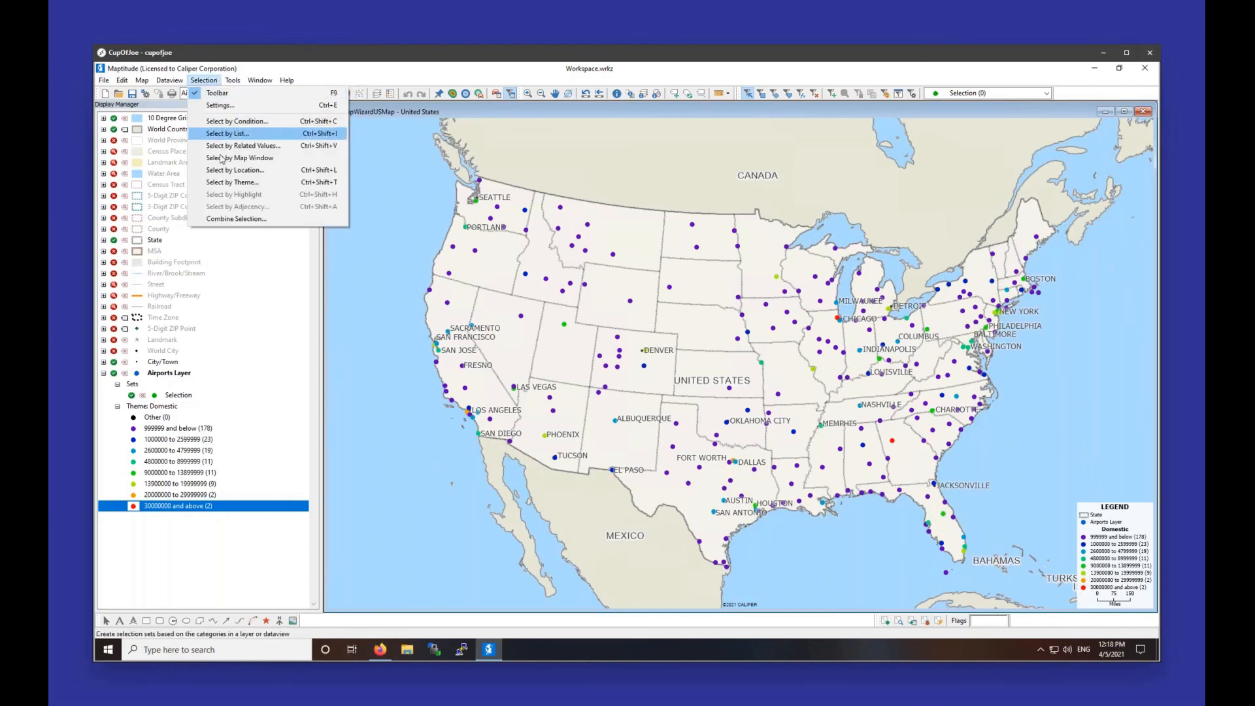
click(220, 183)
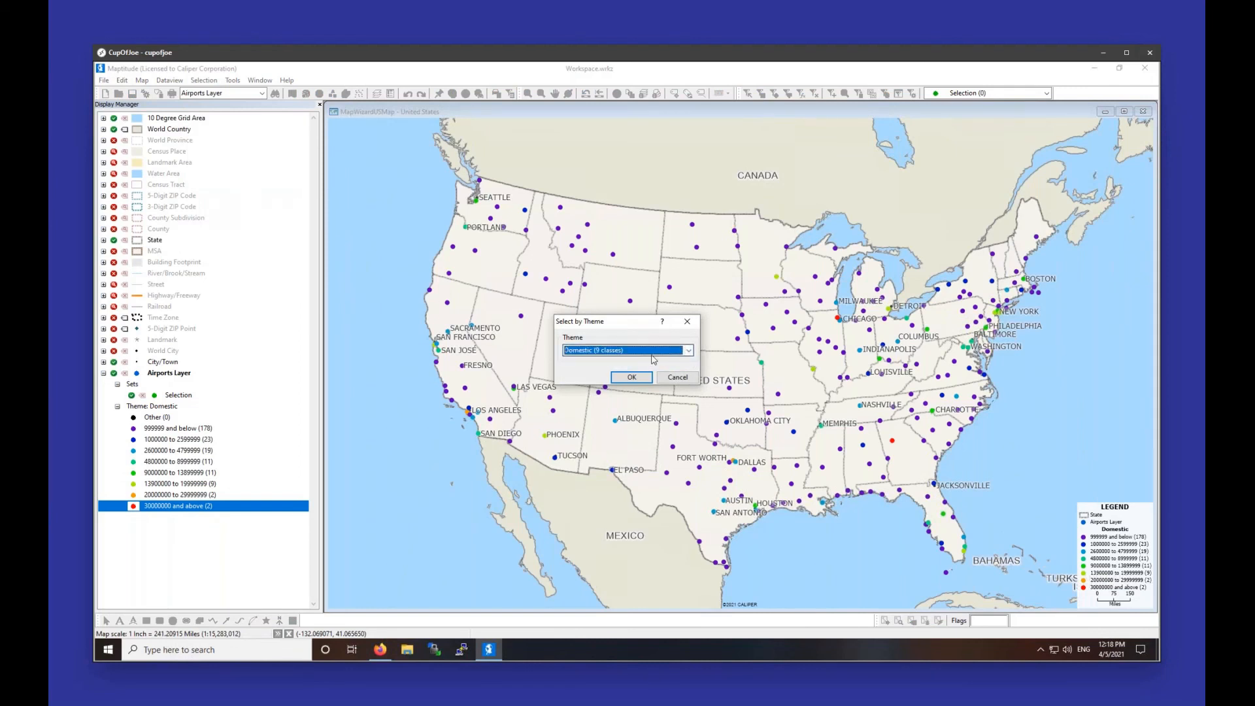
click(633, 376)
click(633, 377)
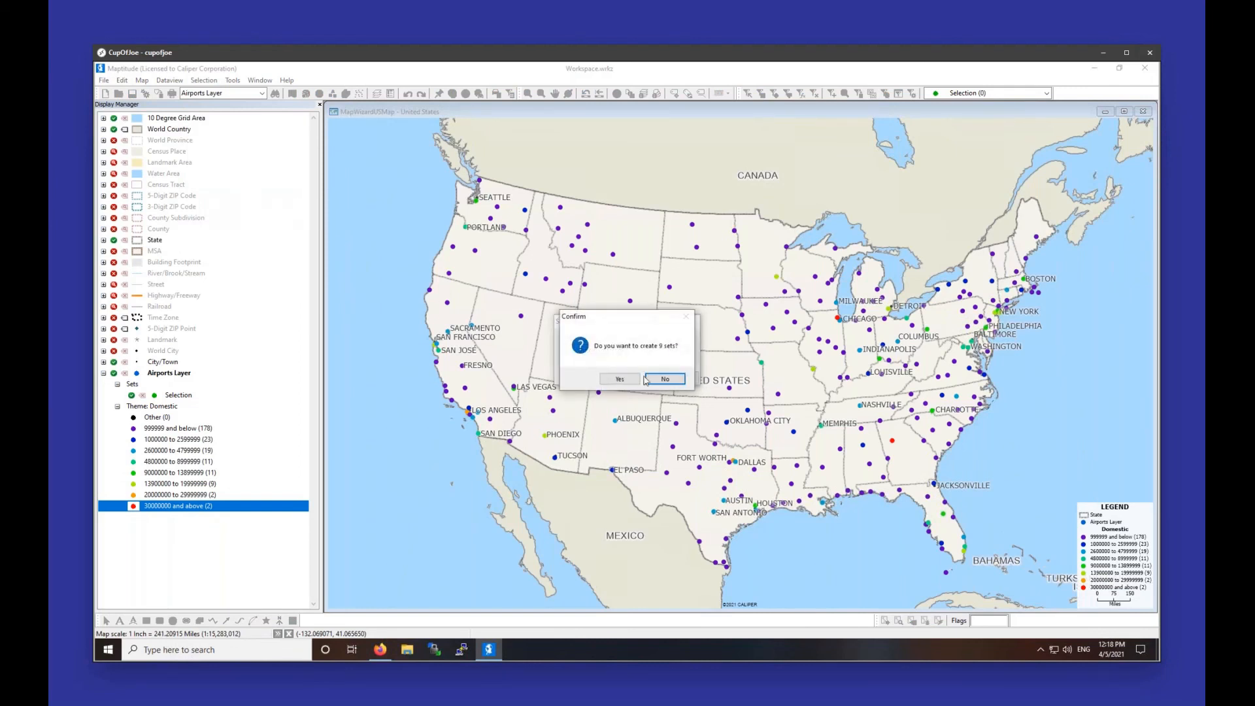
click(623, 384)
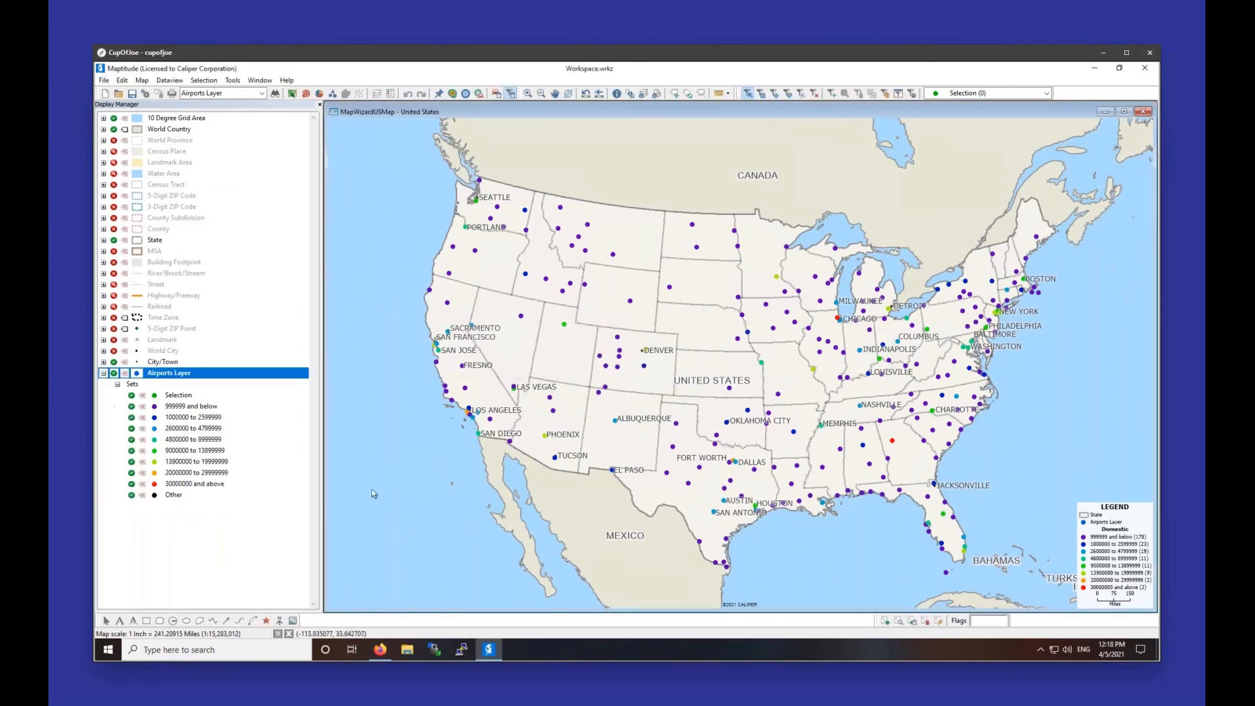
Step: Label the airports in the 30000000 and above set with the Name field at font size 12
click(175, 486)
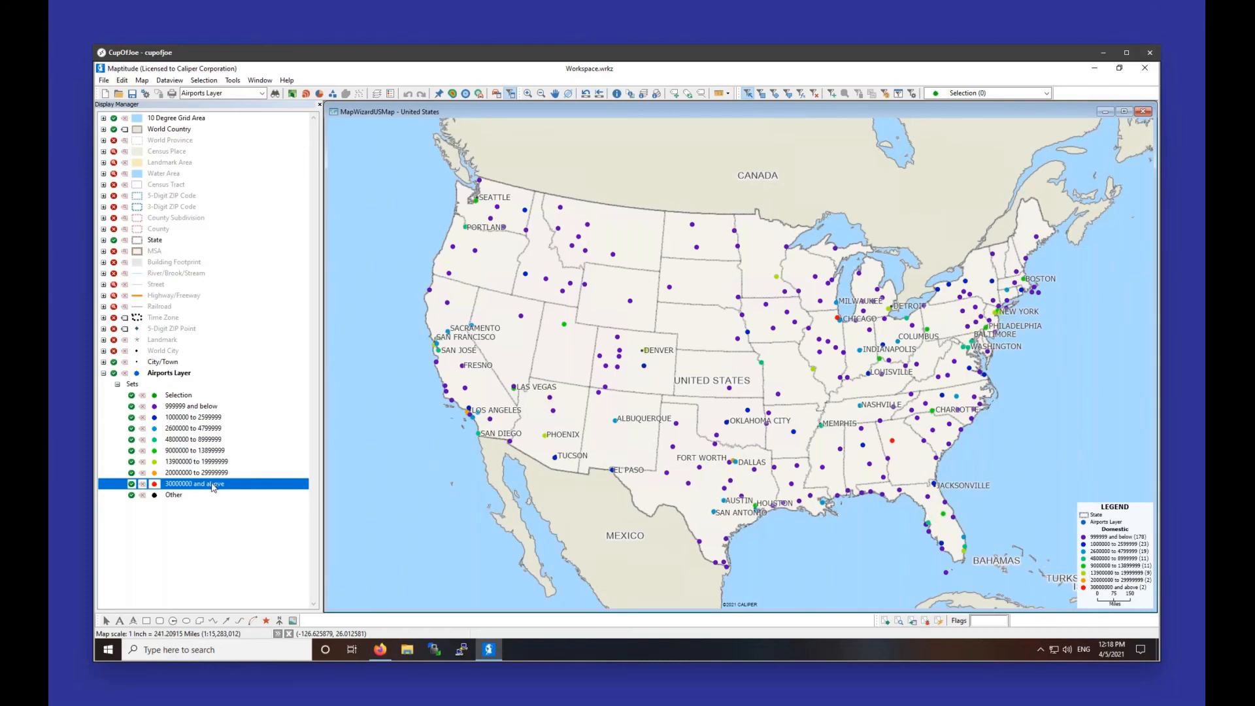
click(143, 487)
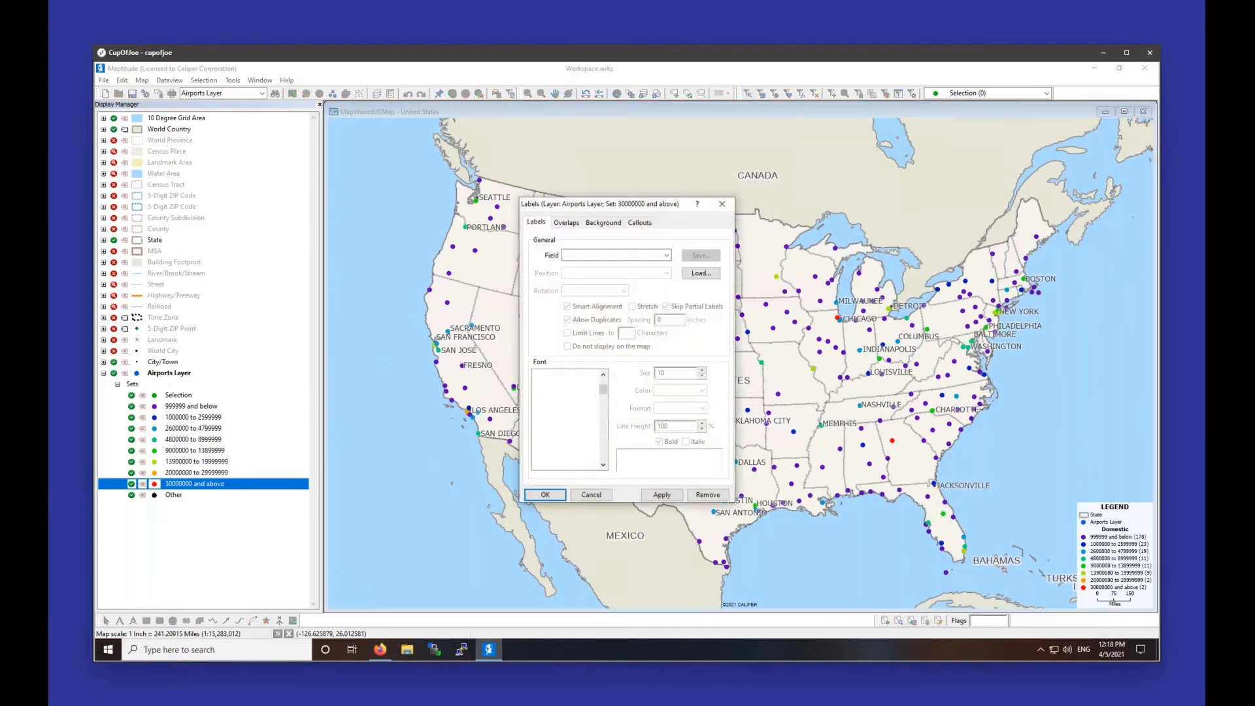
click(637, 255)
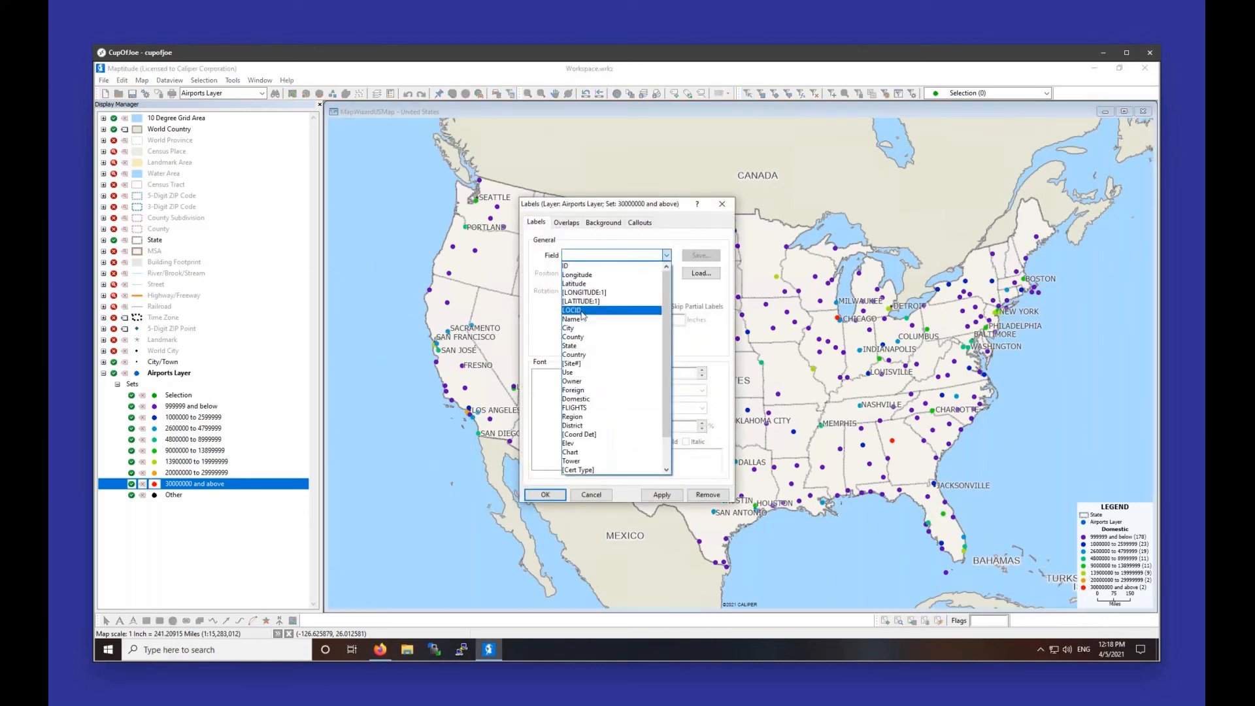
click(576, 319)
click(702, 370)
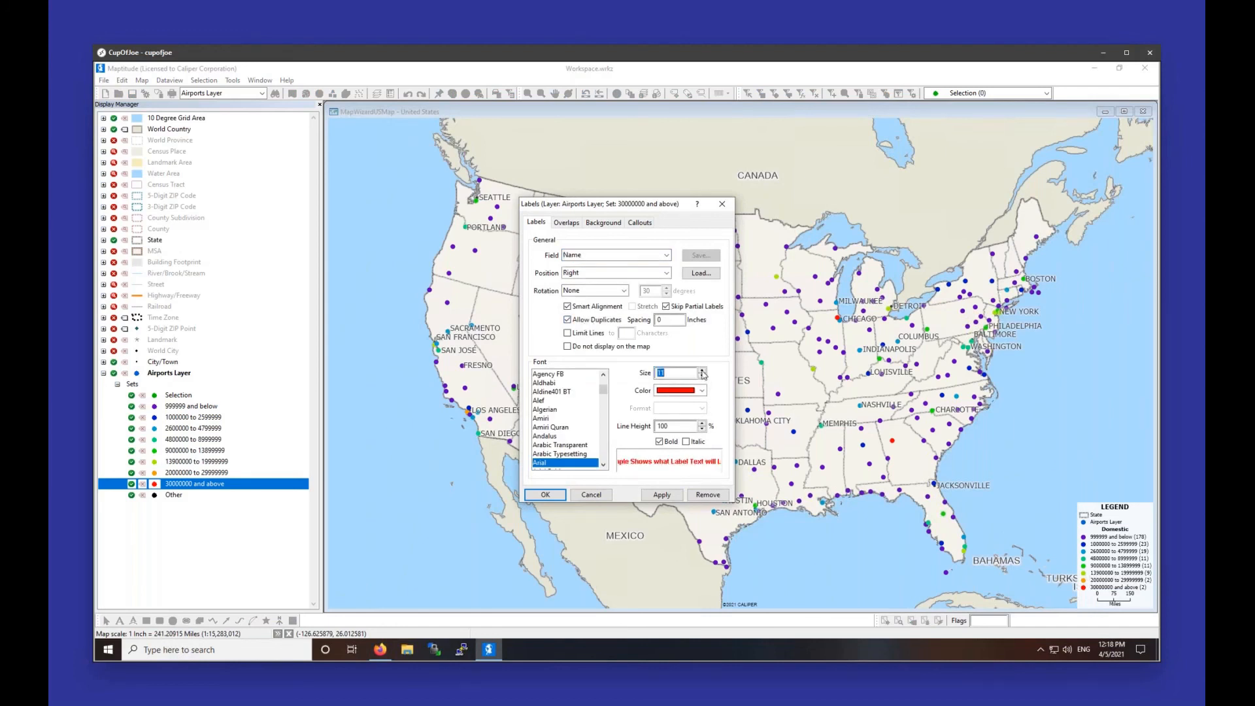
click(701, 370)
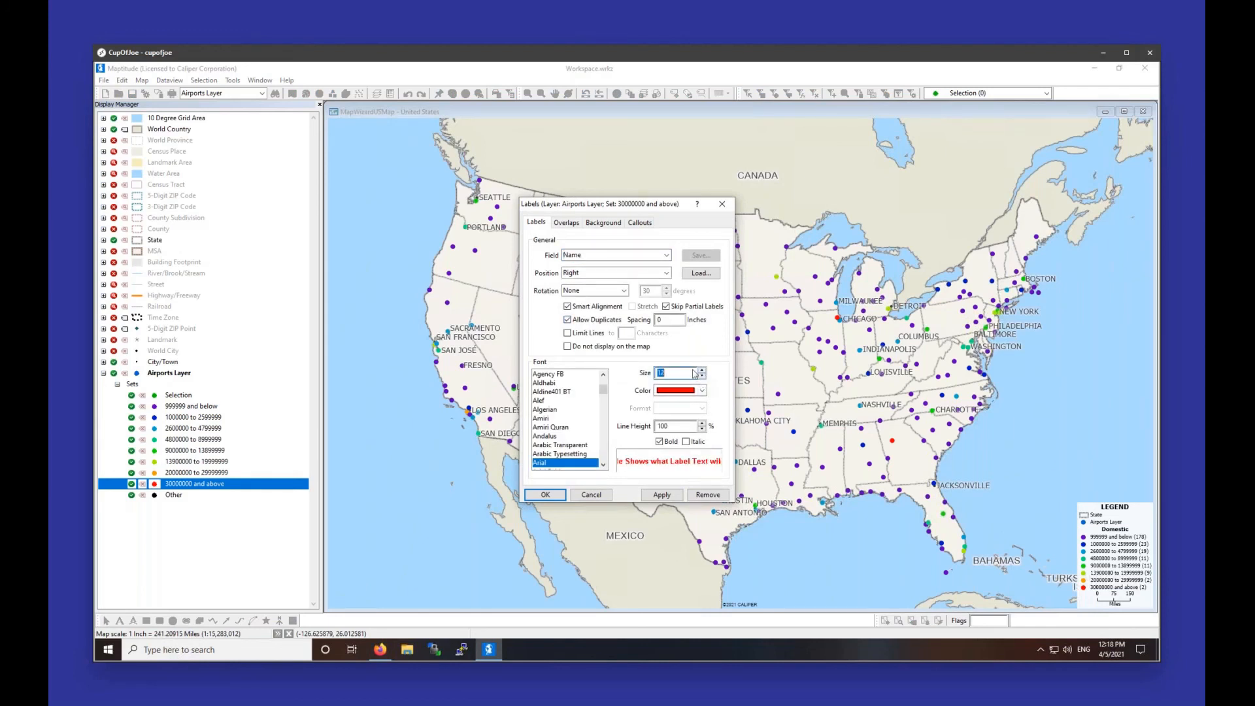
Step: Give the labels of the 30000000 and above set a halo background and apply the label settings
click(567, 223)
click(604, 223)
click(539, 282)
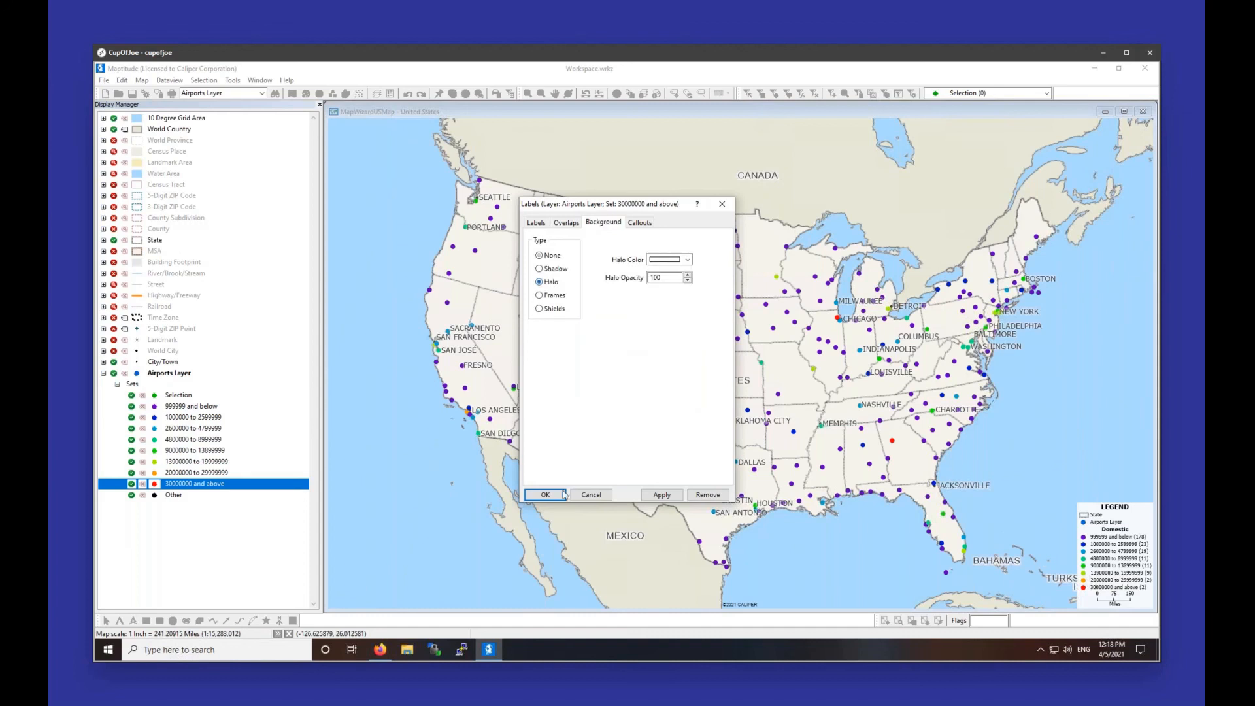
click(553, 495)
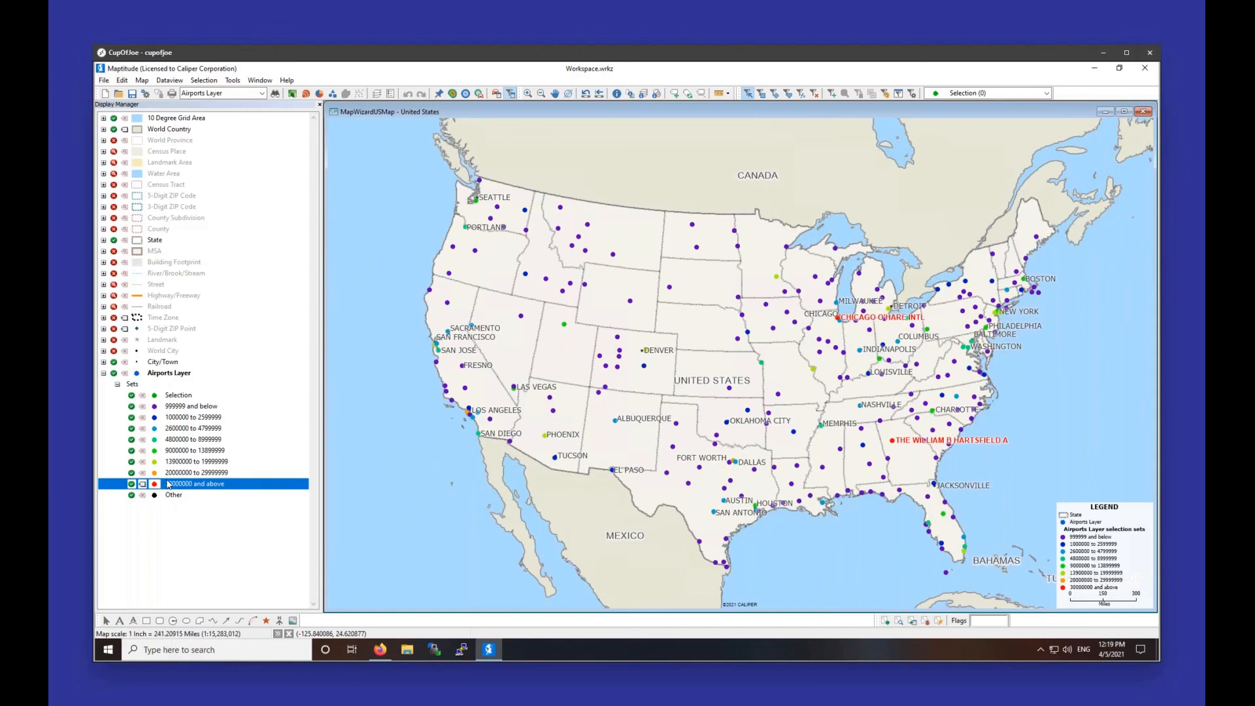
Step: Make 30000000 and above the current selection set of the Airports Layer
click(981, 93)
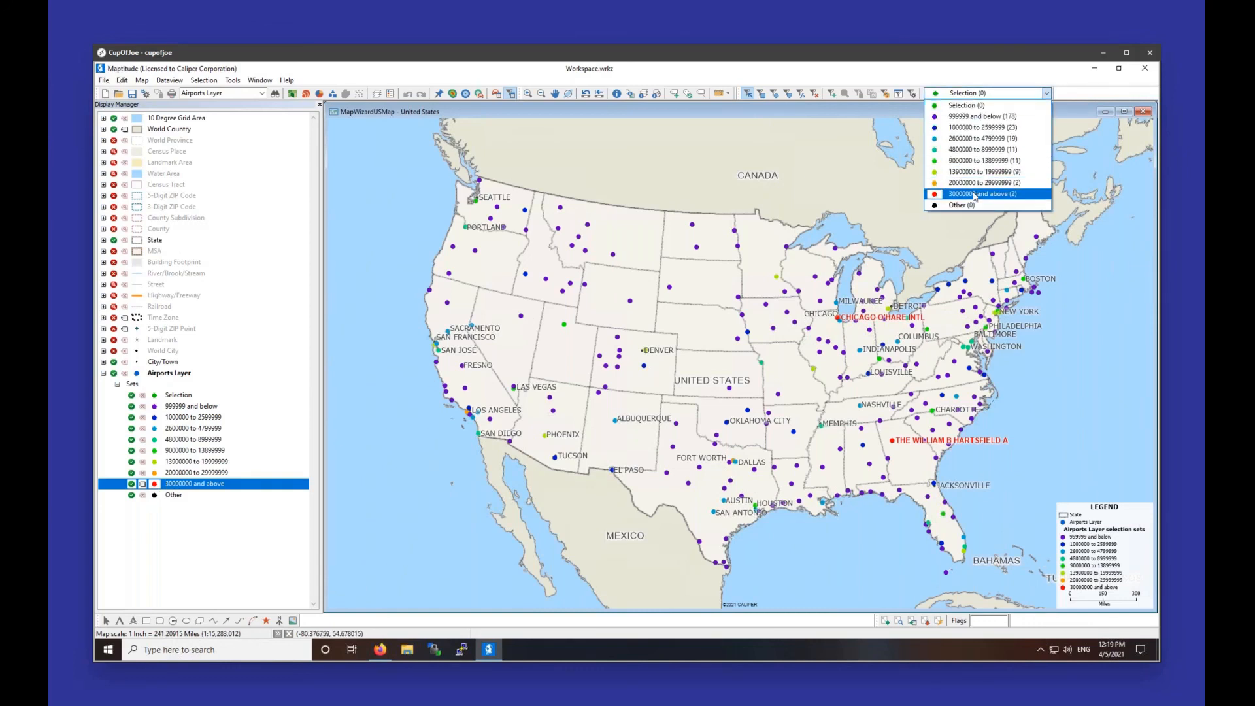
click(974, 194)
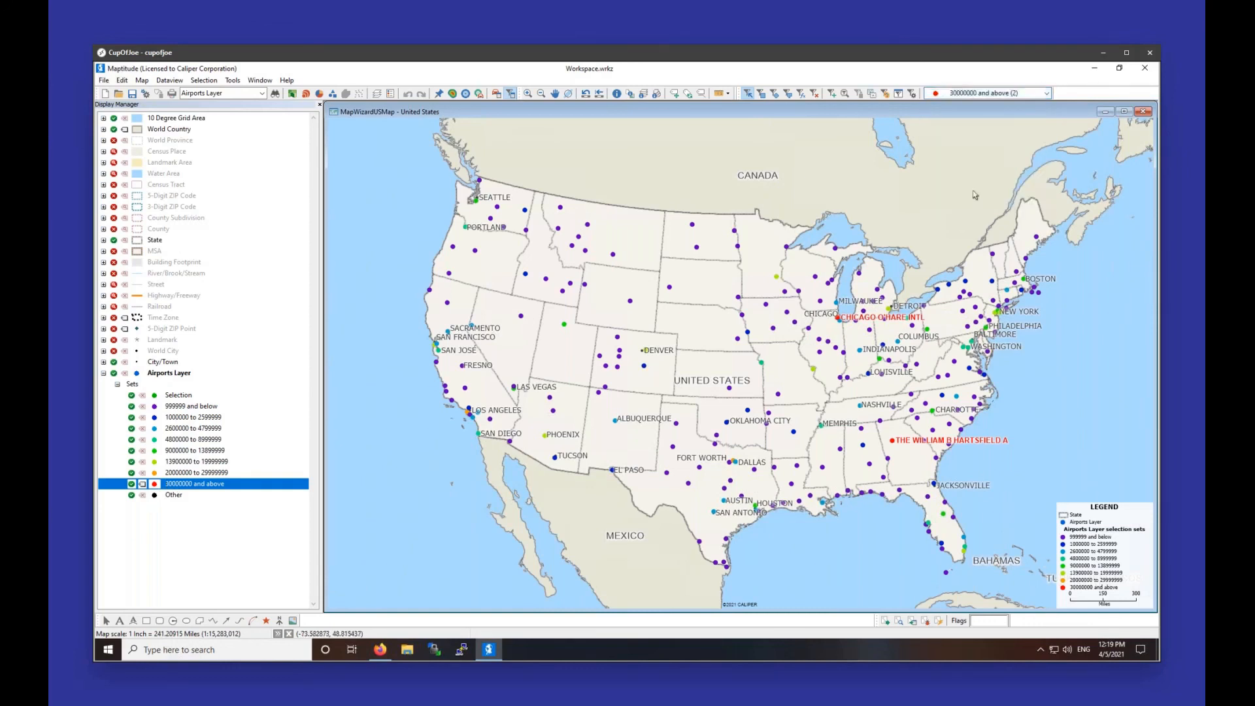
click(1007, 93)
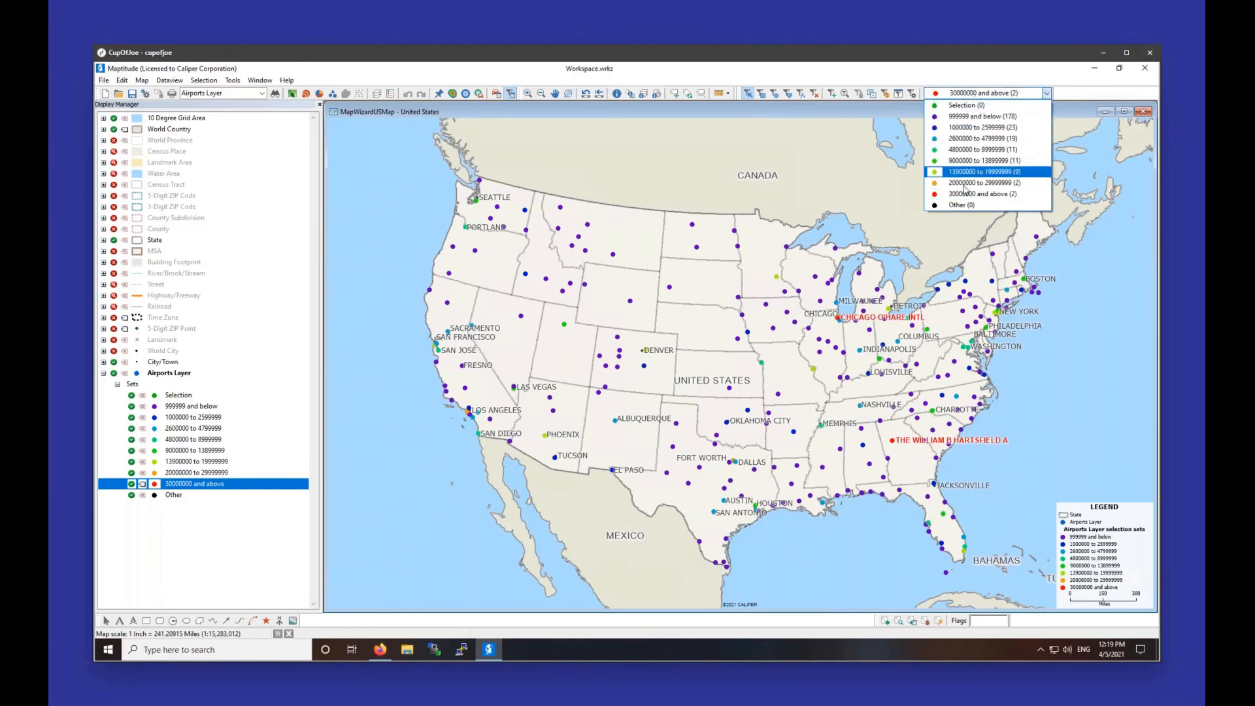
click(964, 194)
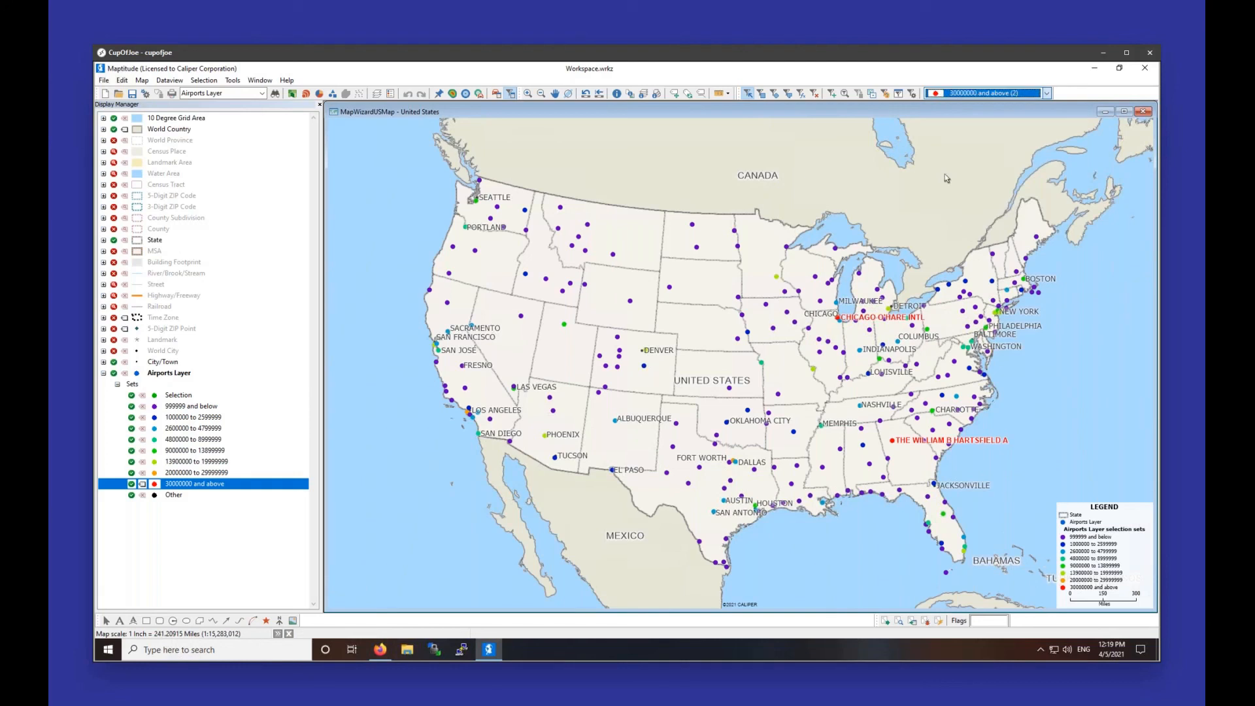
Step: Show only the airports of the 30000000 and above set on the map, and restore the display of all airports
click(873, 95)
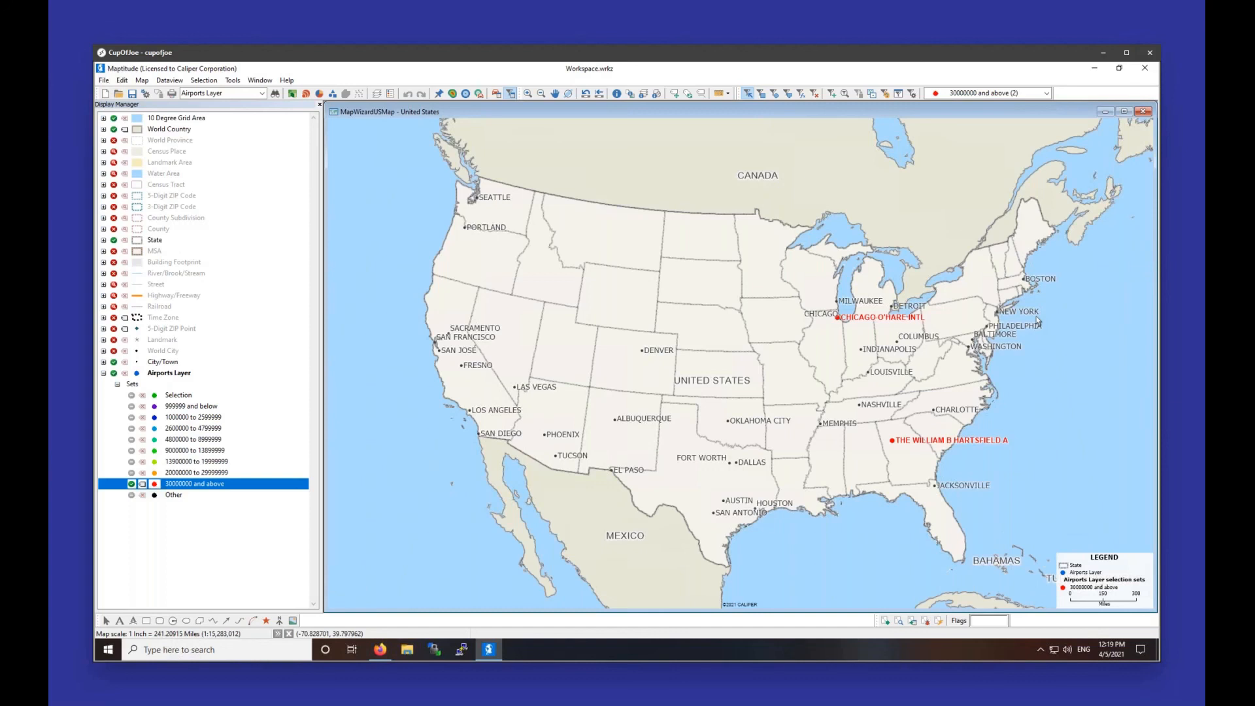
click(873, 93)
mouse_move(852, 395)
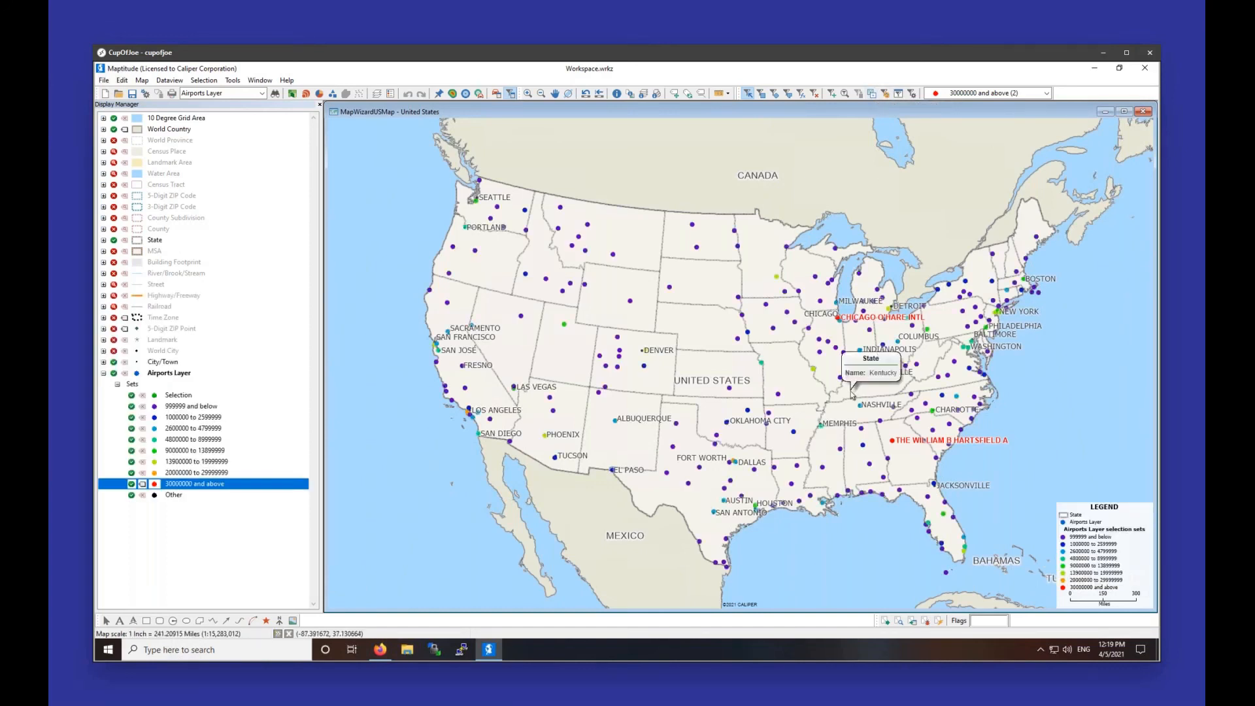